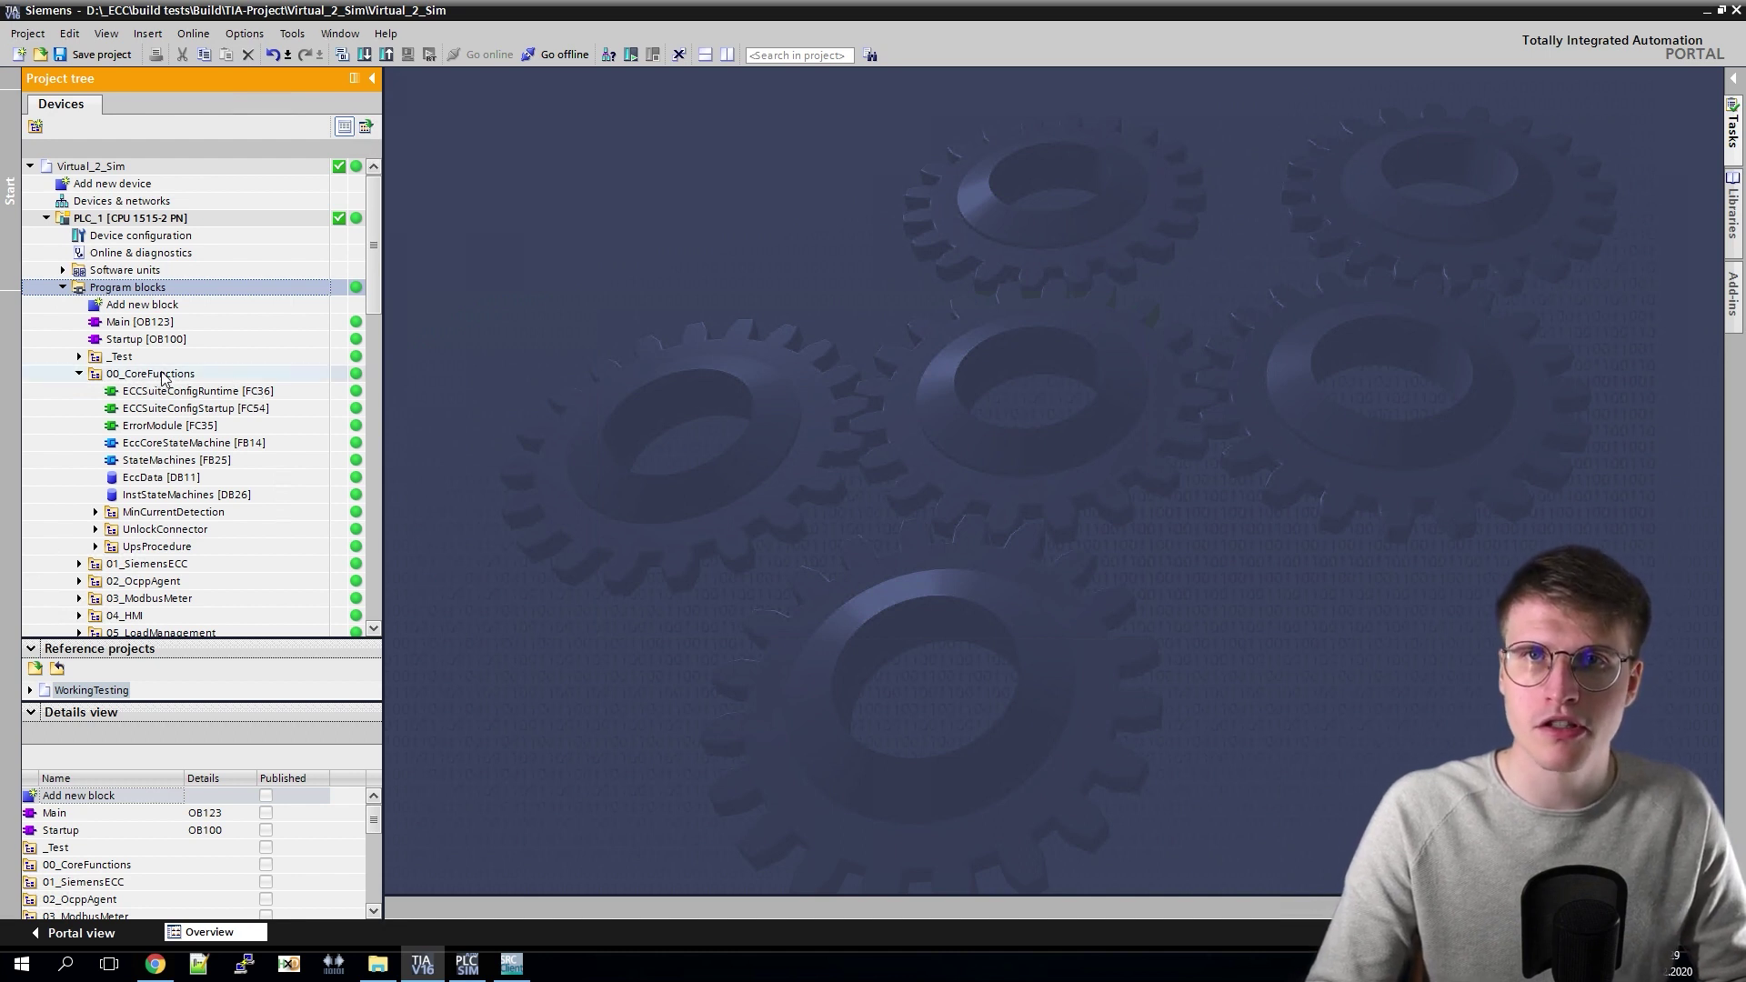
Step: Expand the 00_CoreFunctions folder to show its program blocks
click(154, 375)
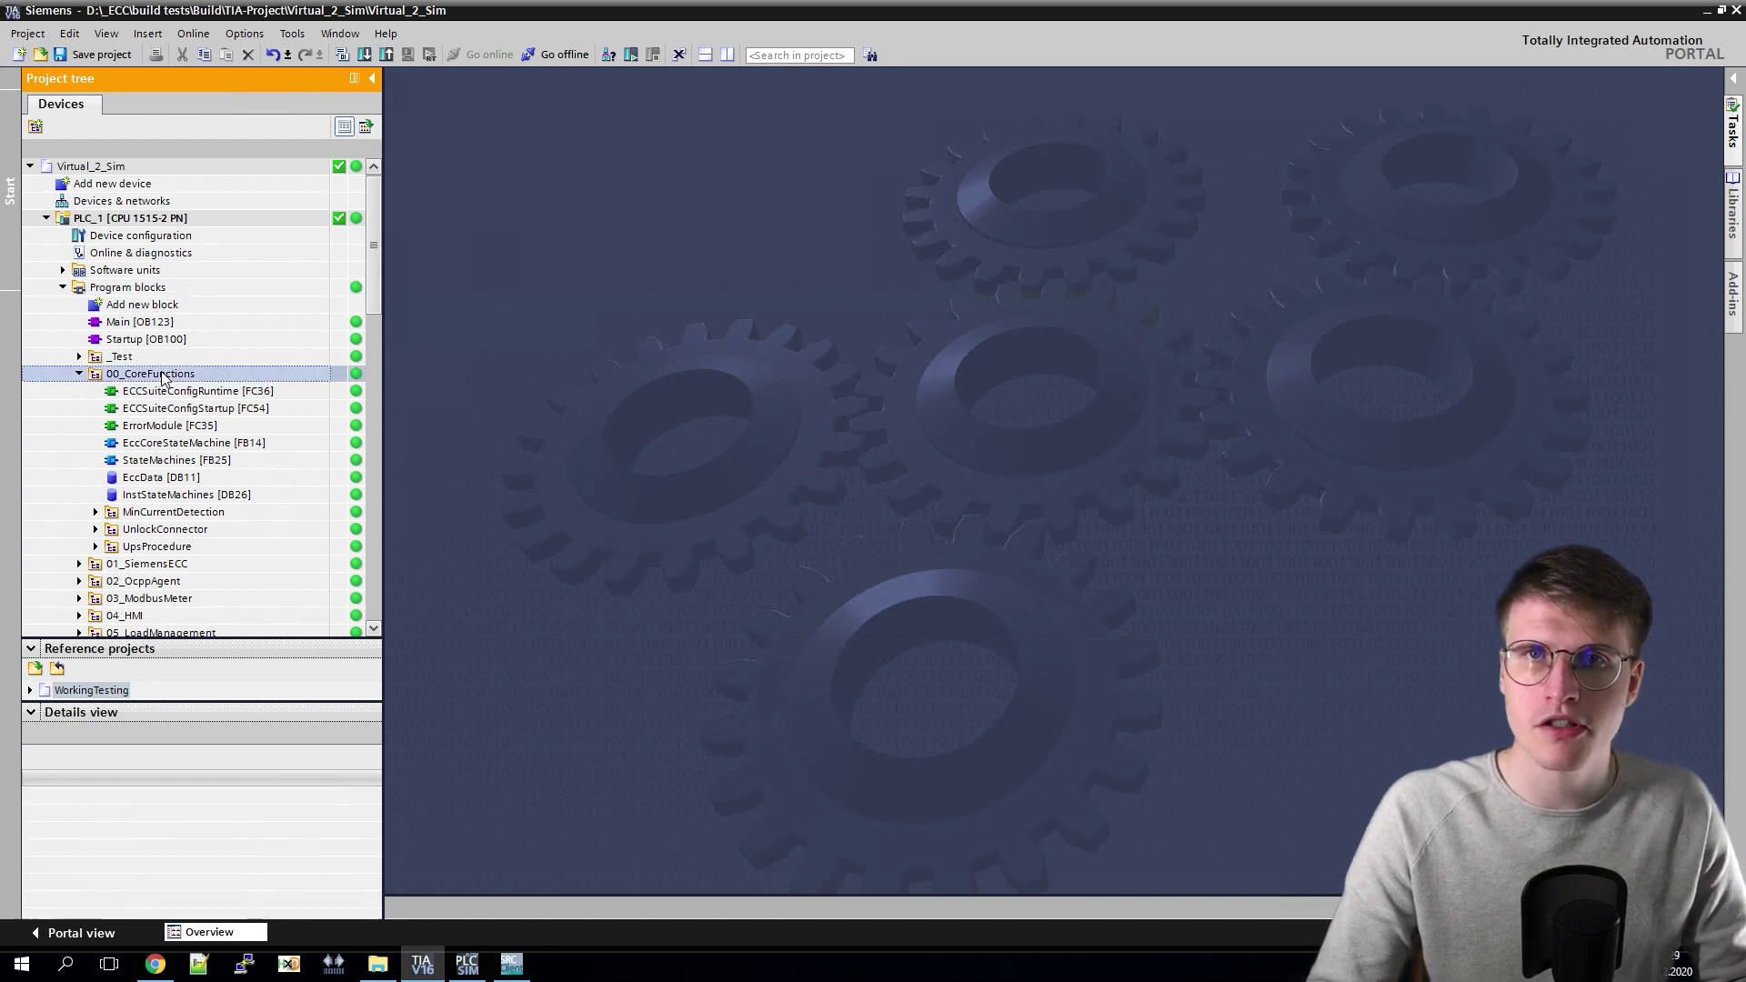
Step: In ECCSuiteConfigStartup [FC54], uncomment line 29, set InterfaceId to Local~PROFINET_interface_1, and save
double_click(199, 410)
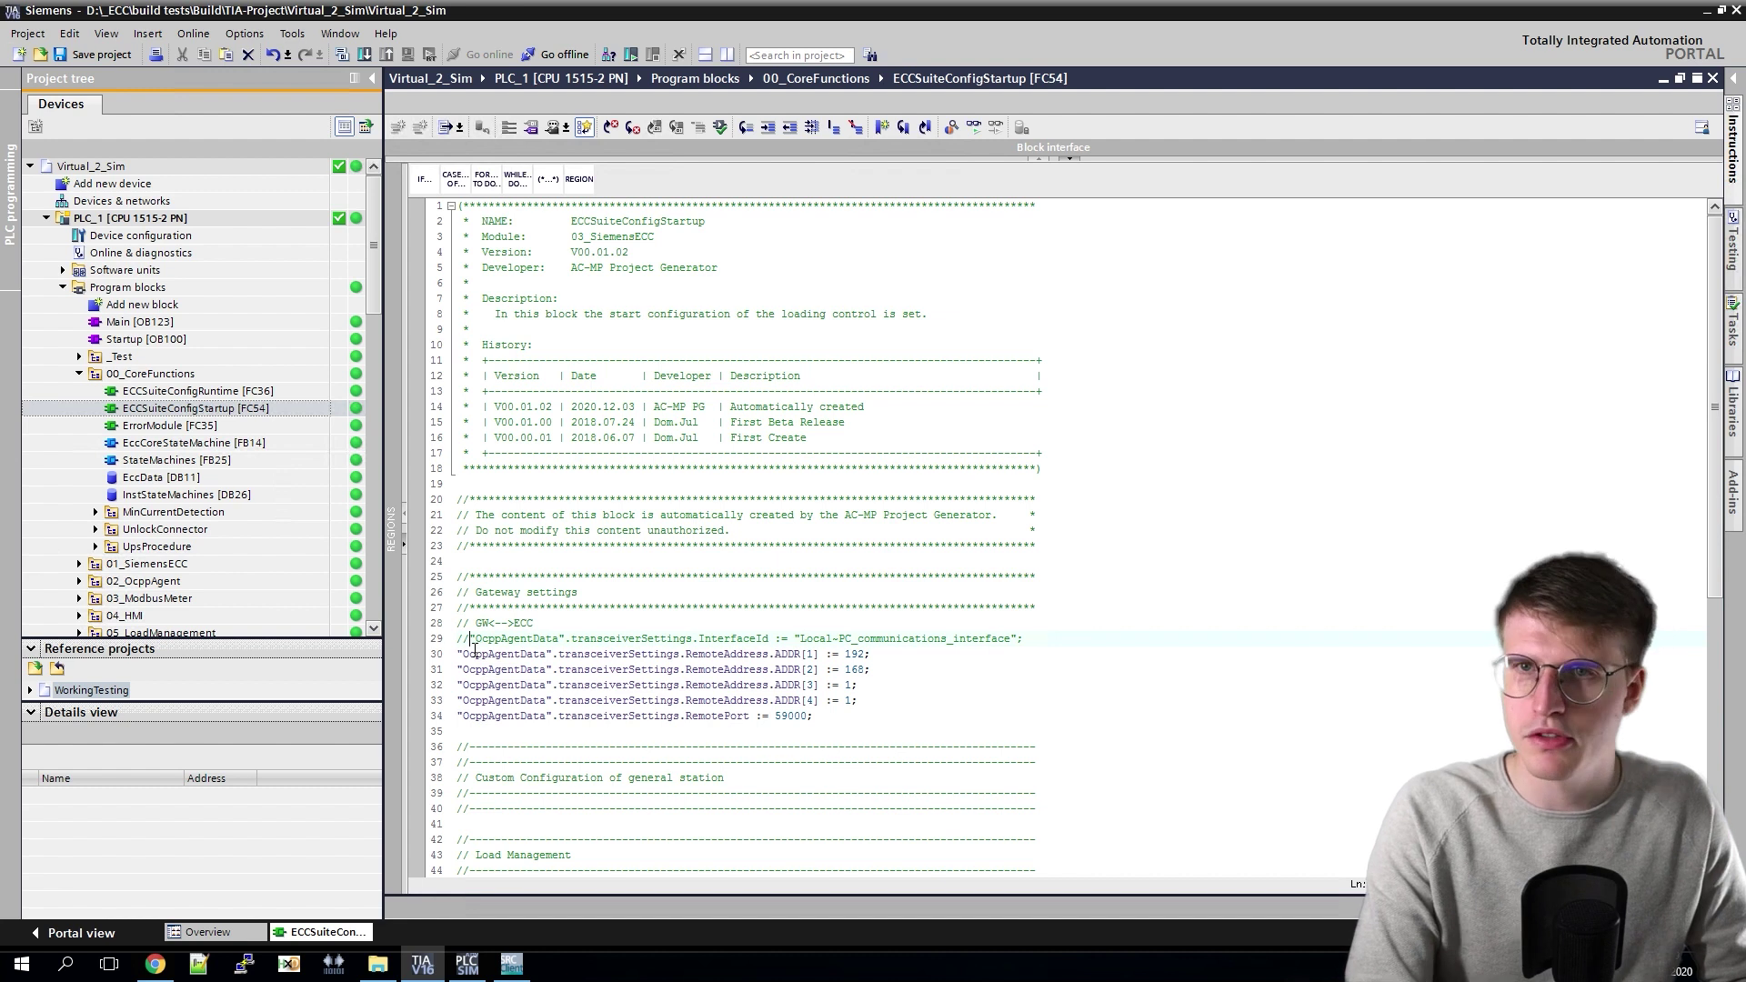
key(BackSpace)
key(BackSpace)
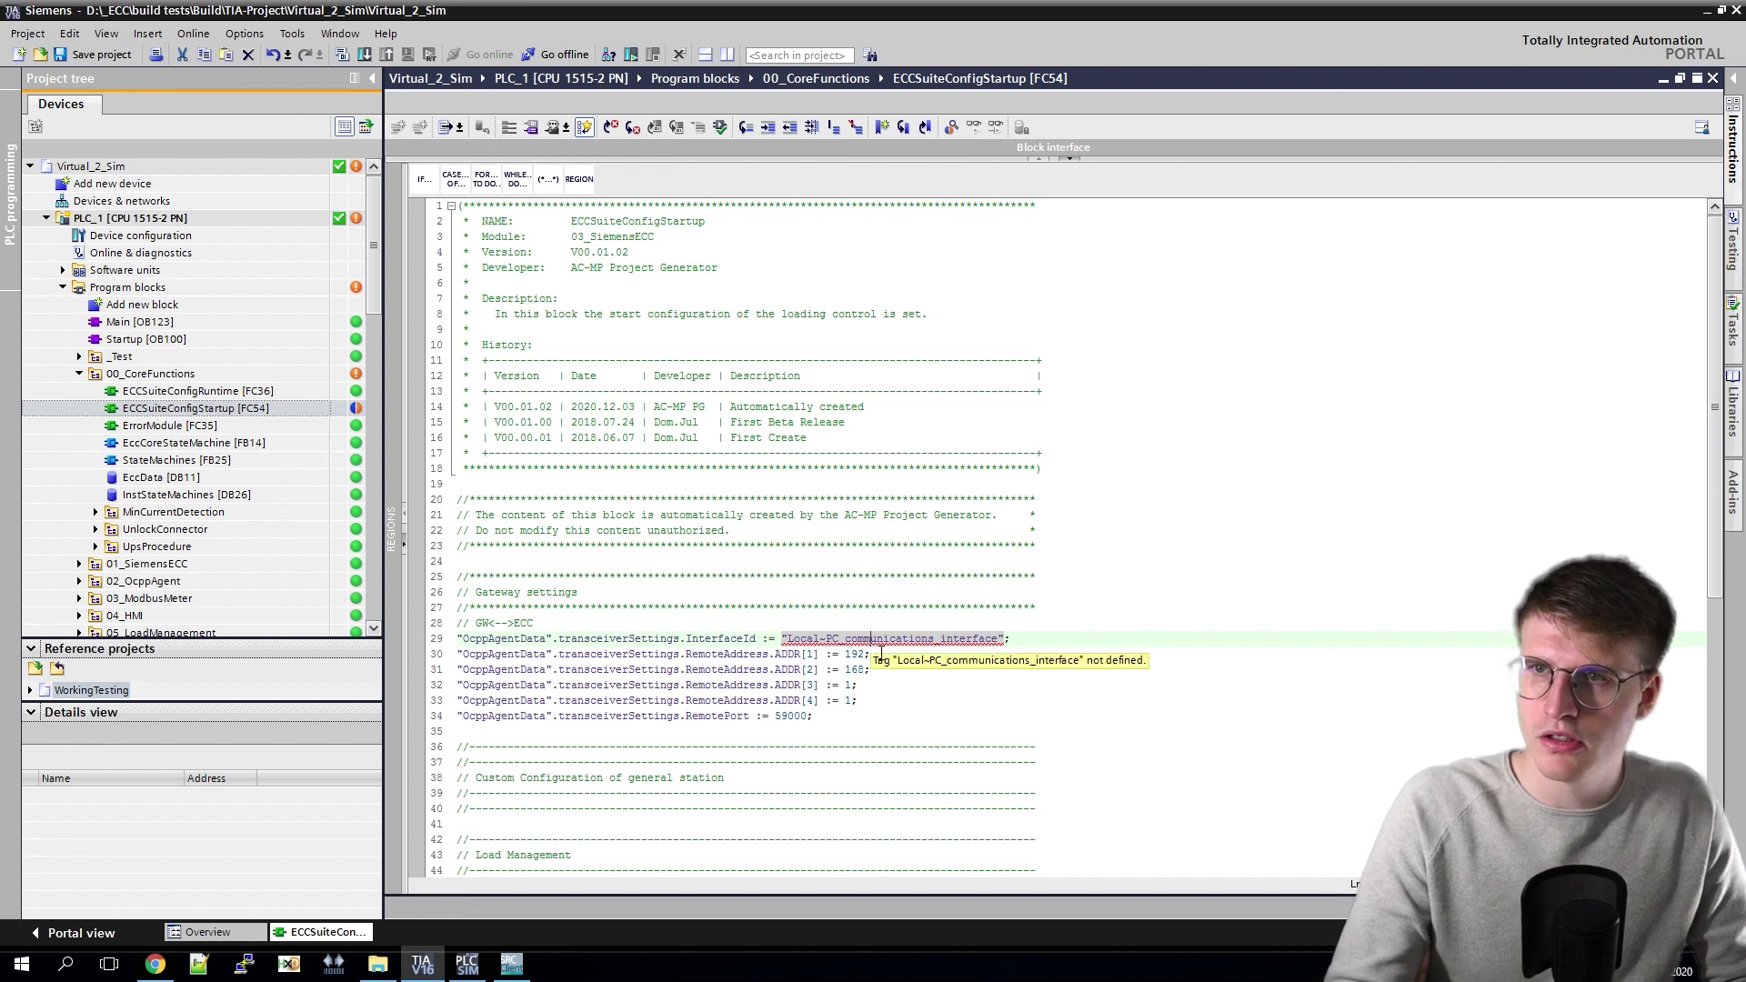
double_click(880, 648)
text(Loca)
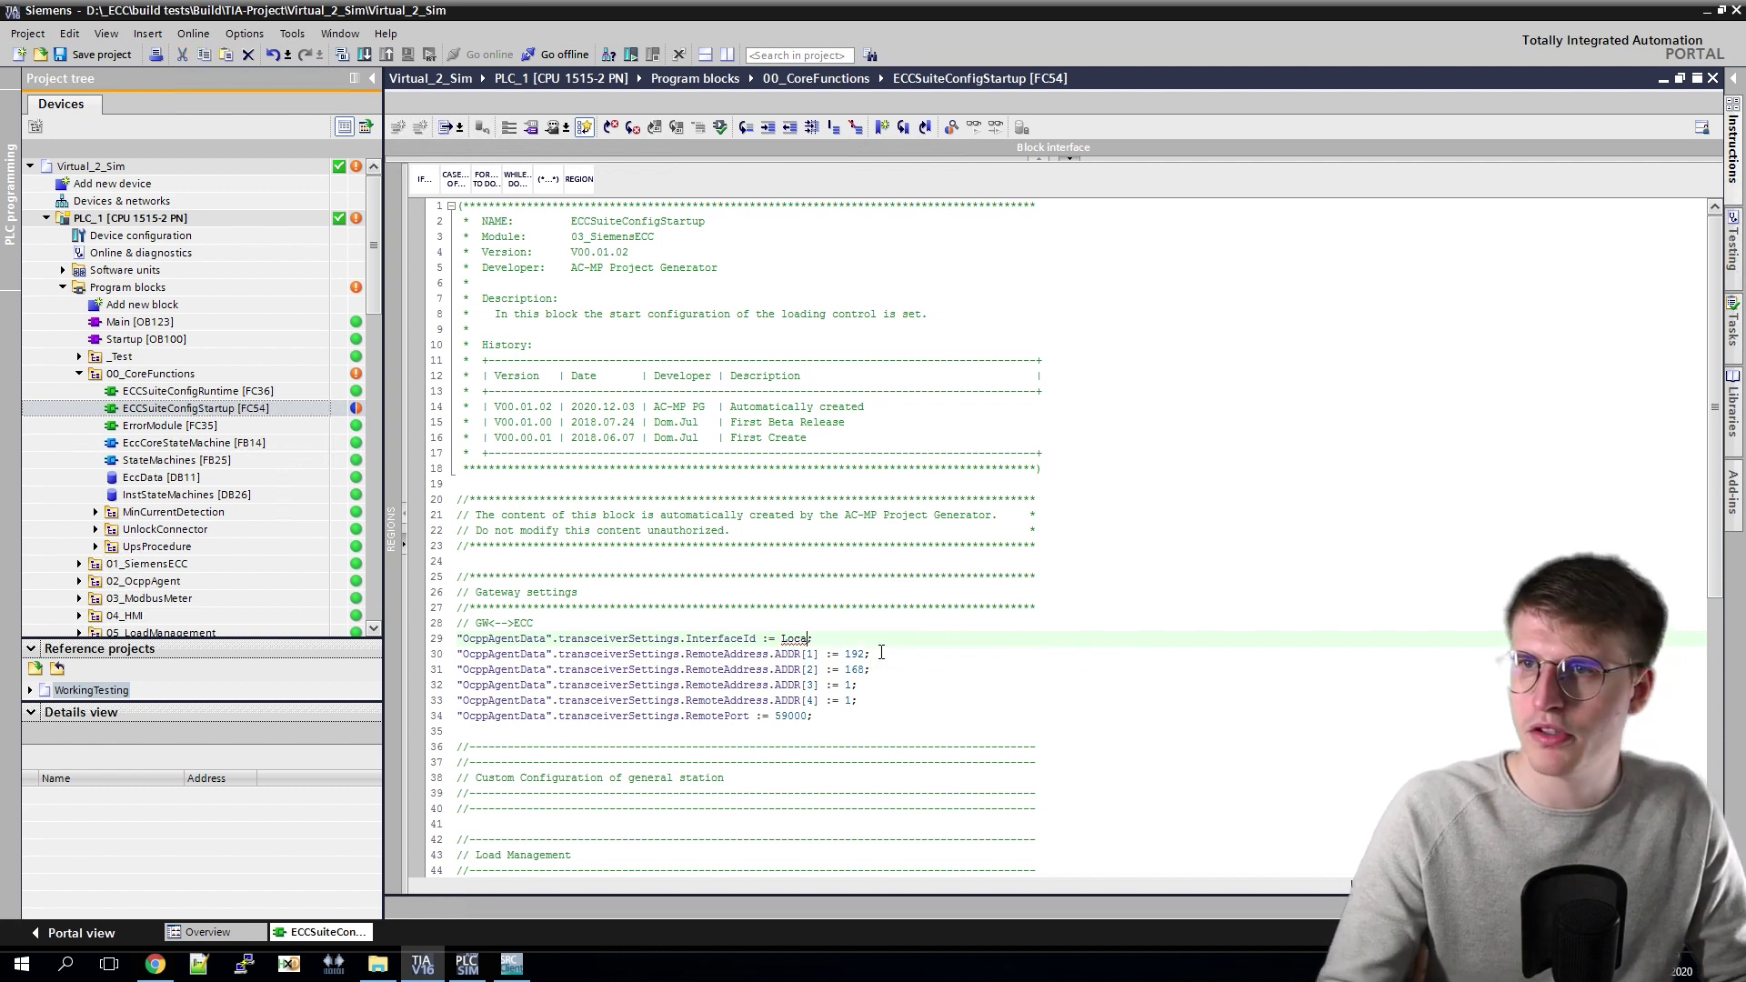
text(l)
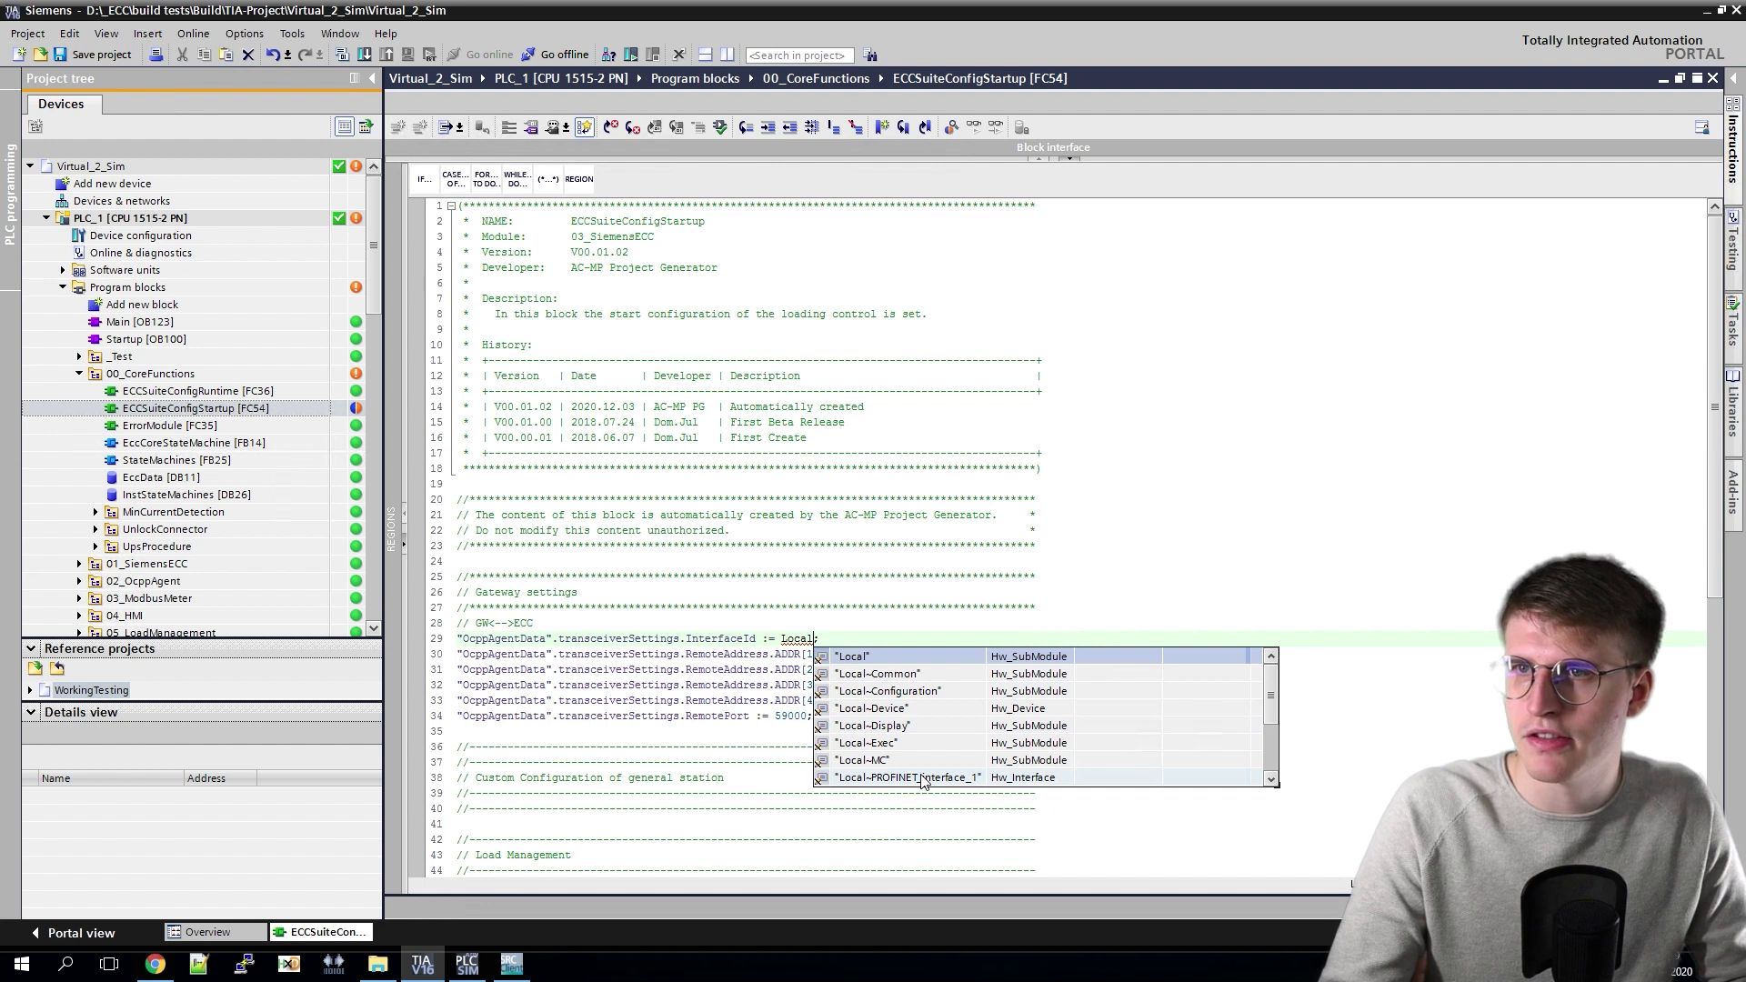
click(921, 780)
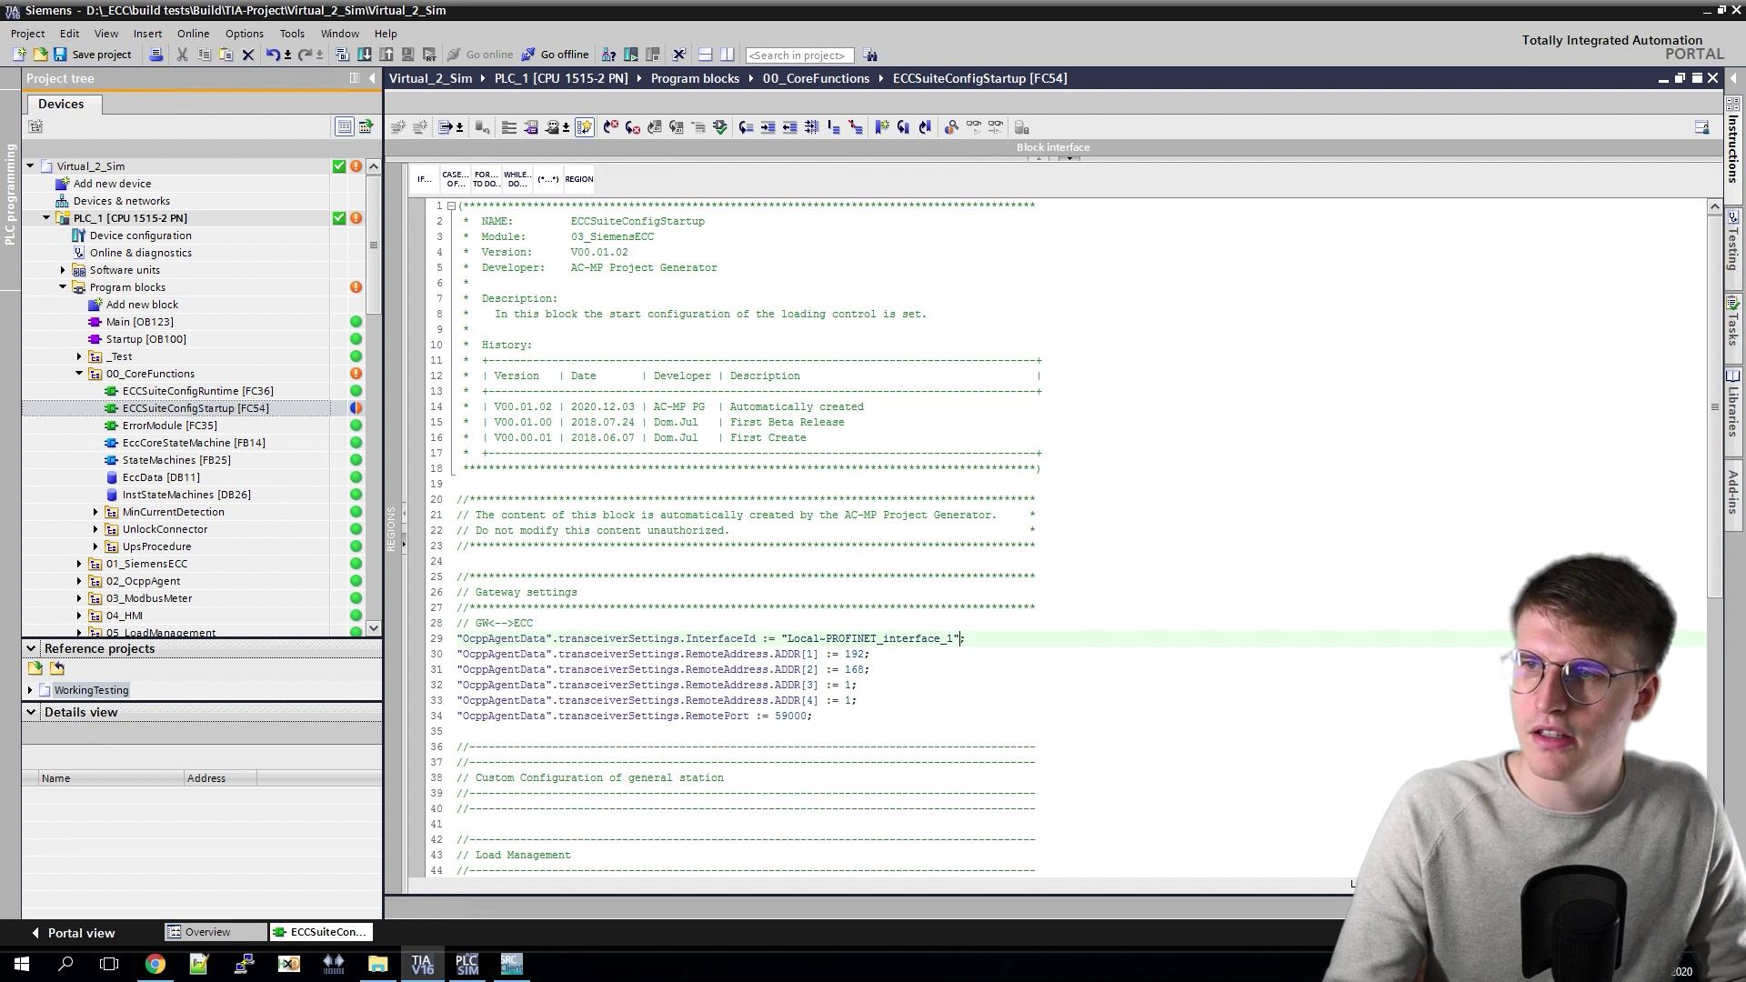
key(ctrl+s)
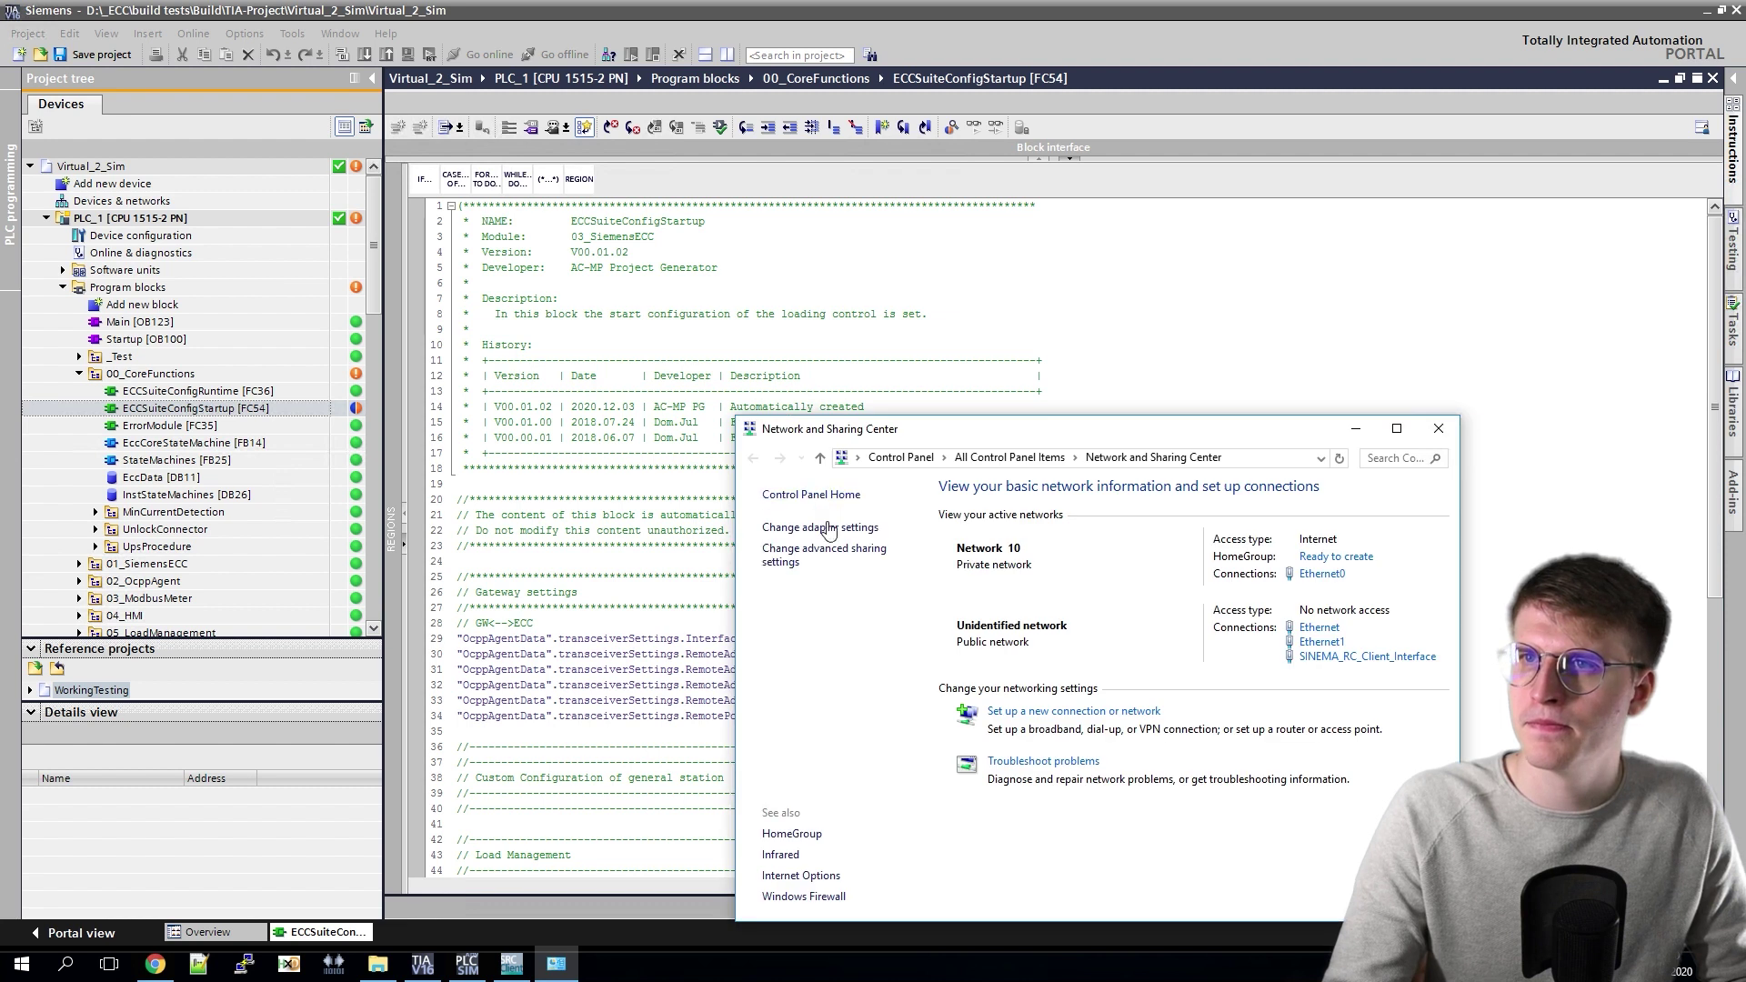
click(837, 529)
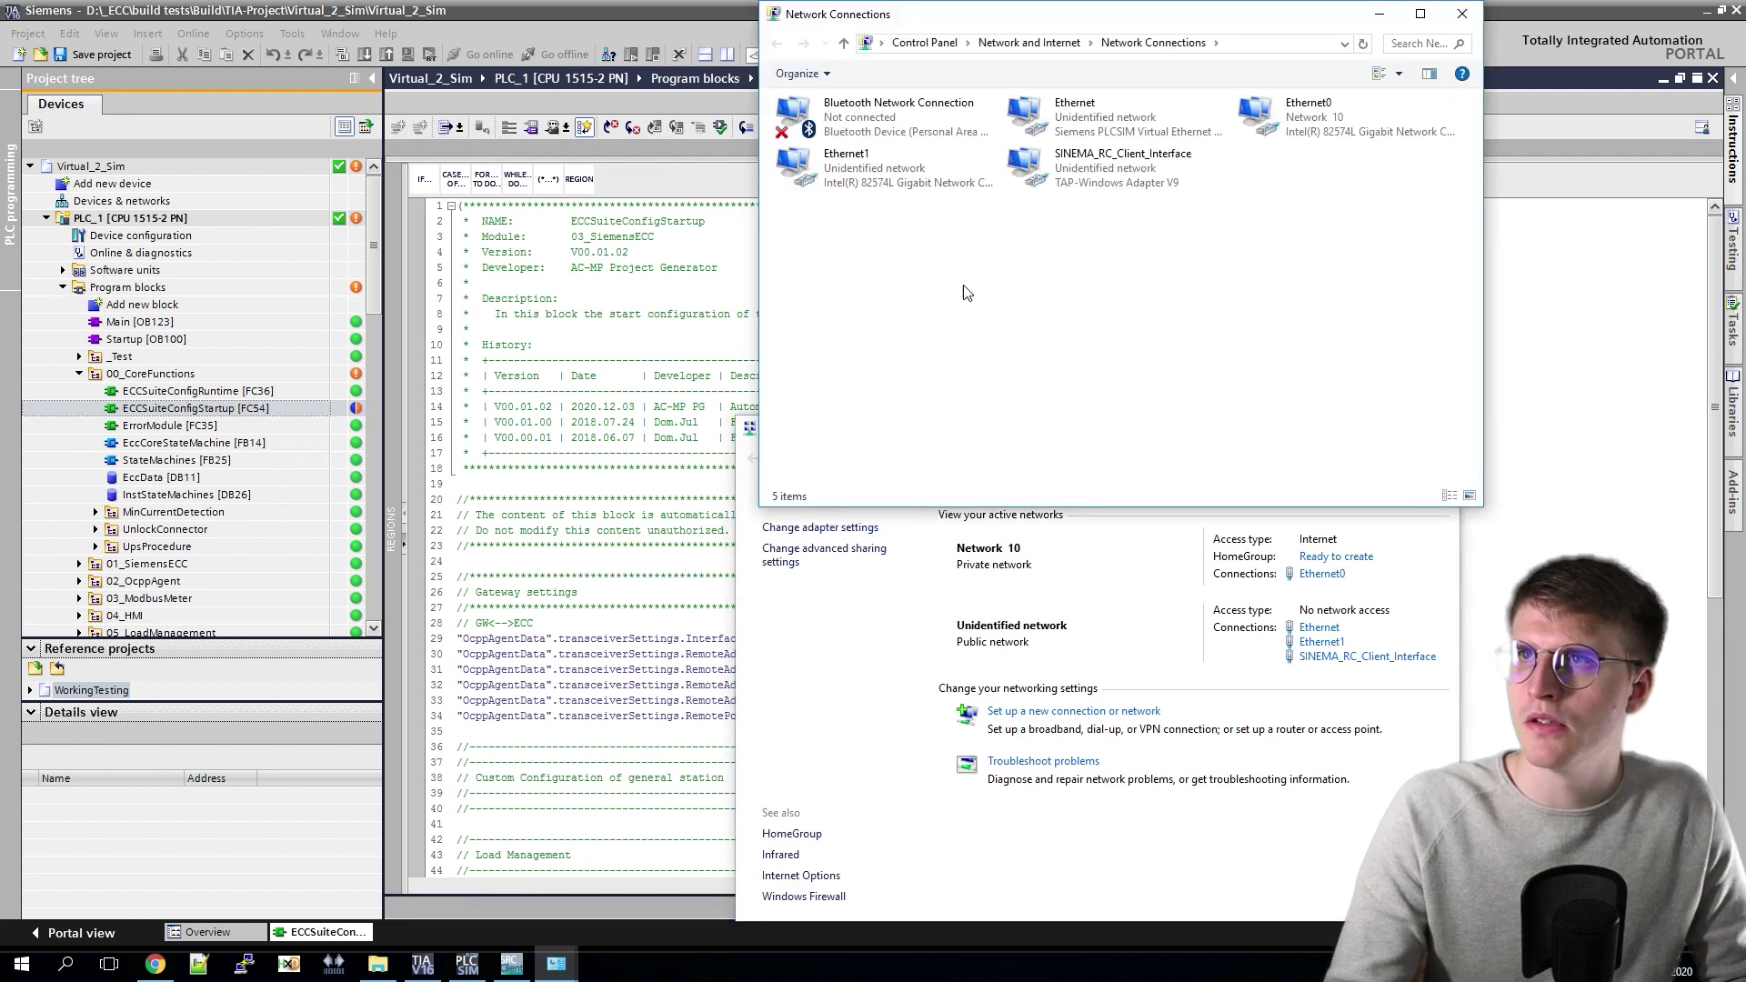
click(1095, 107)
double_click(1095, 107)
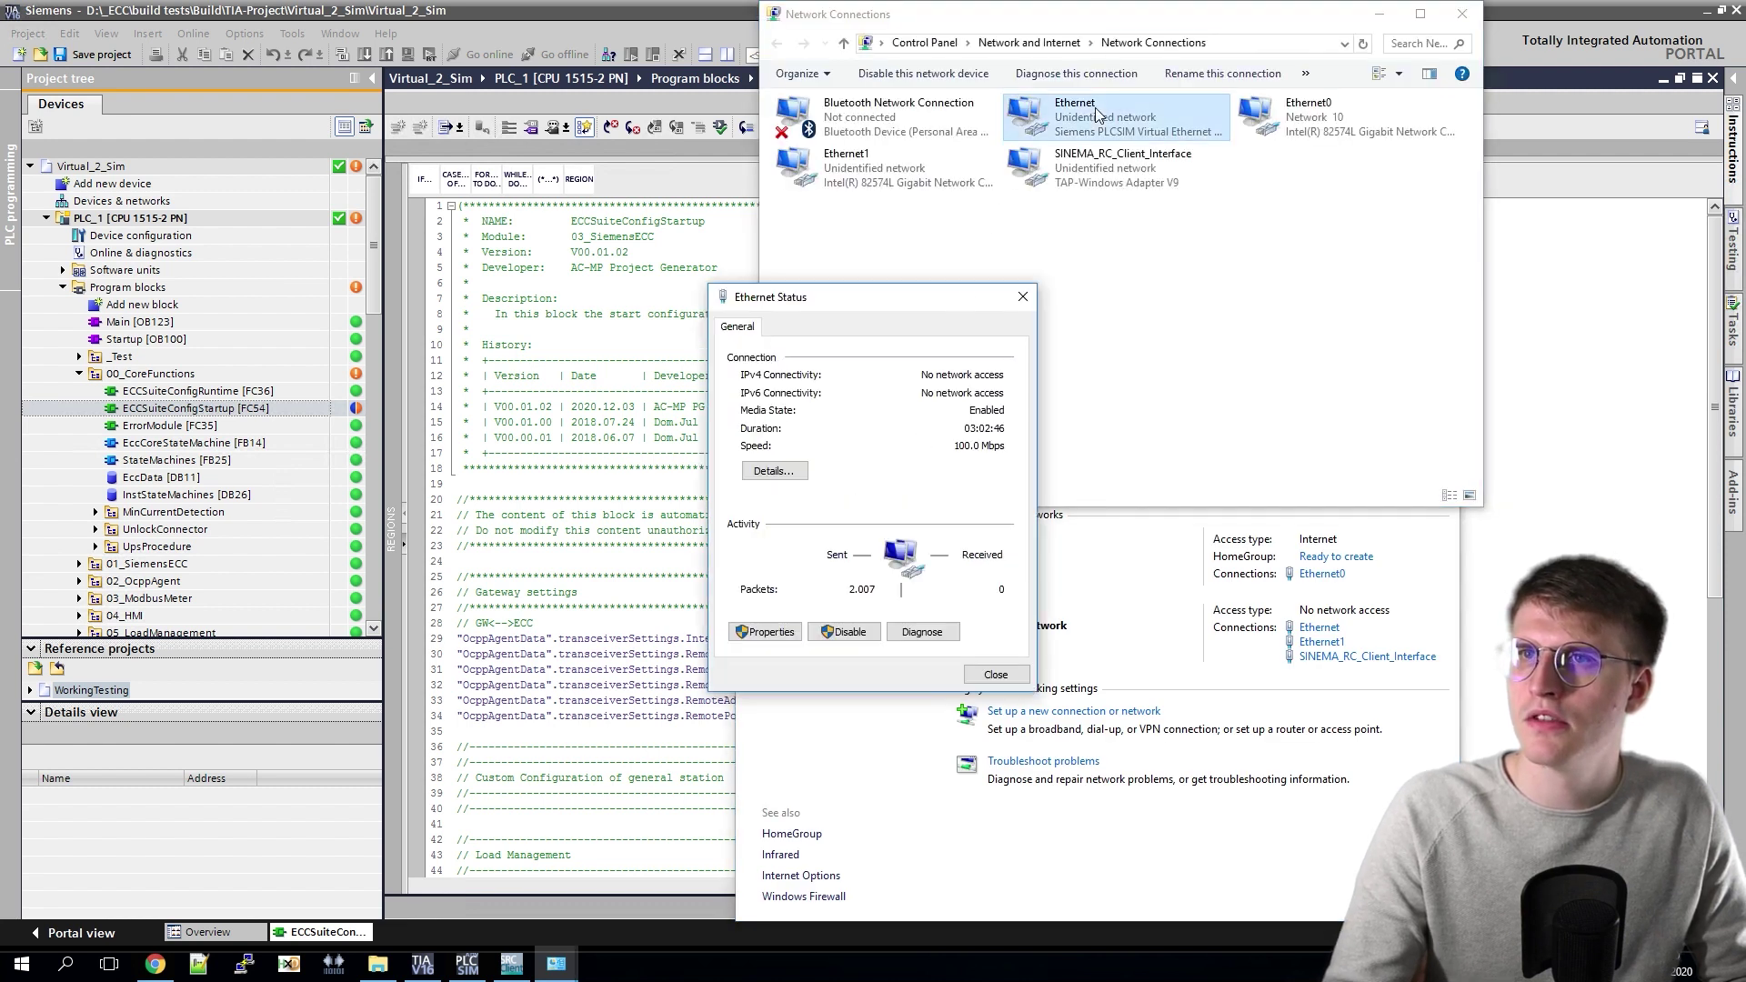
click(775, 469)
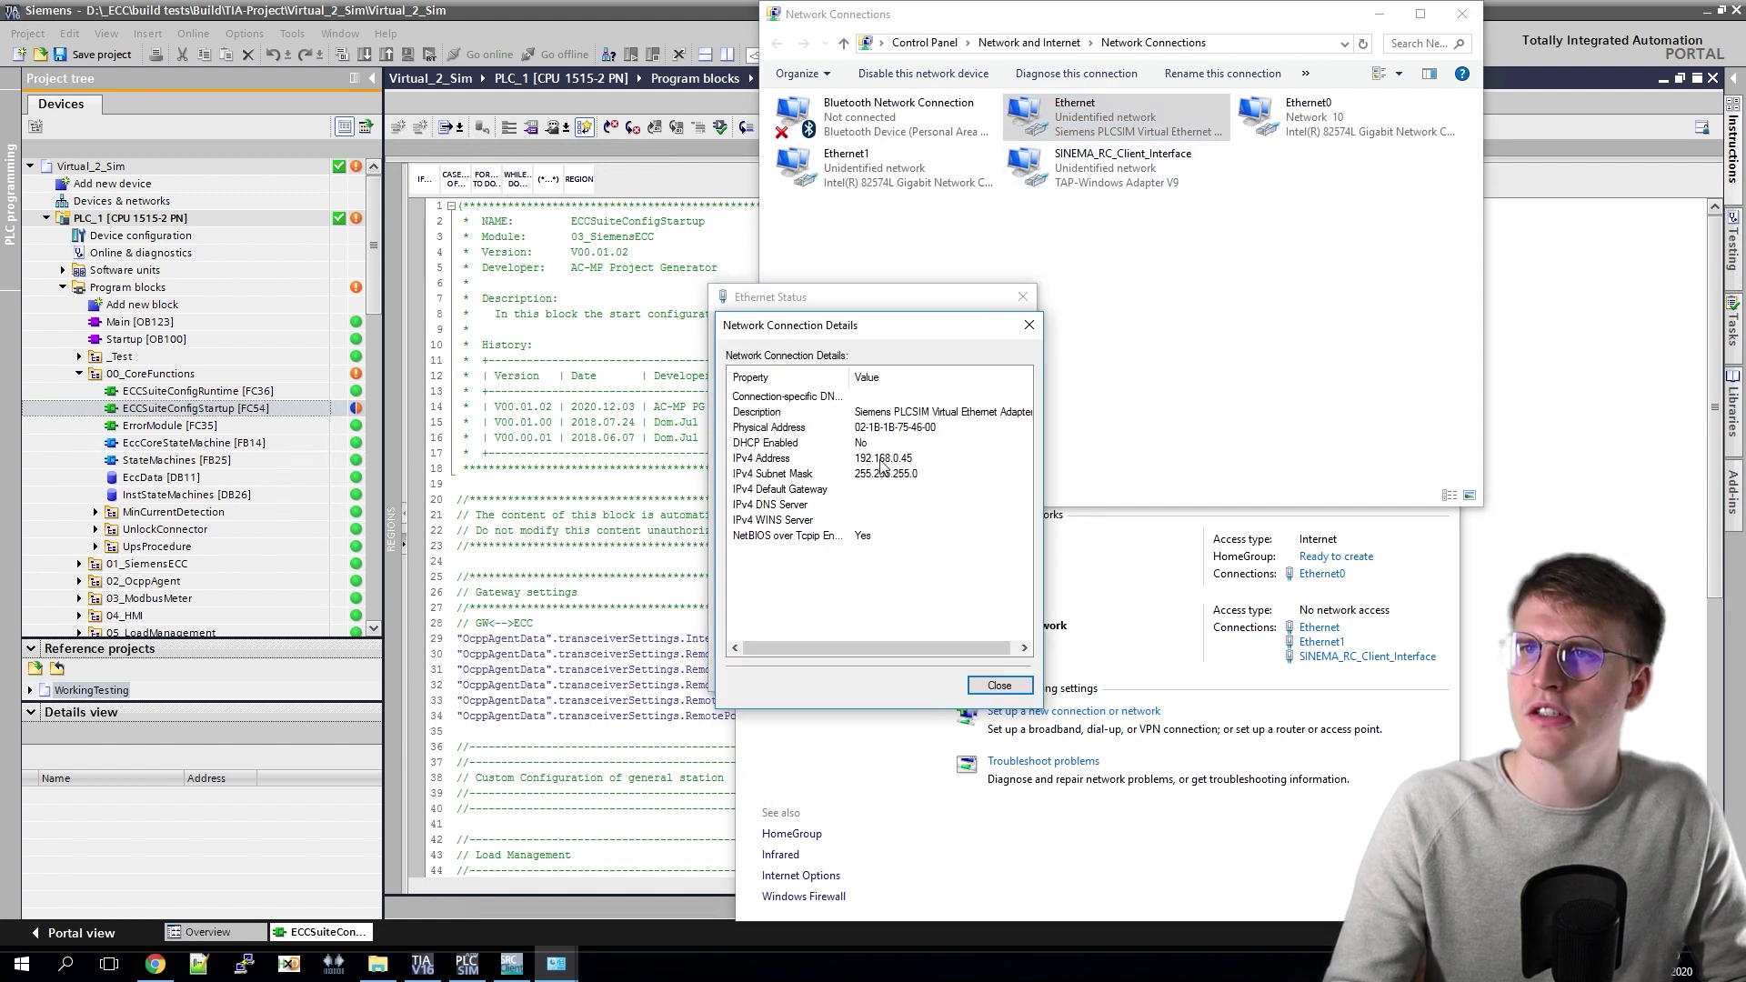
click(916, 460)
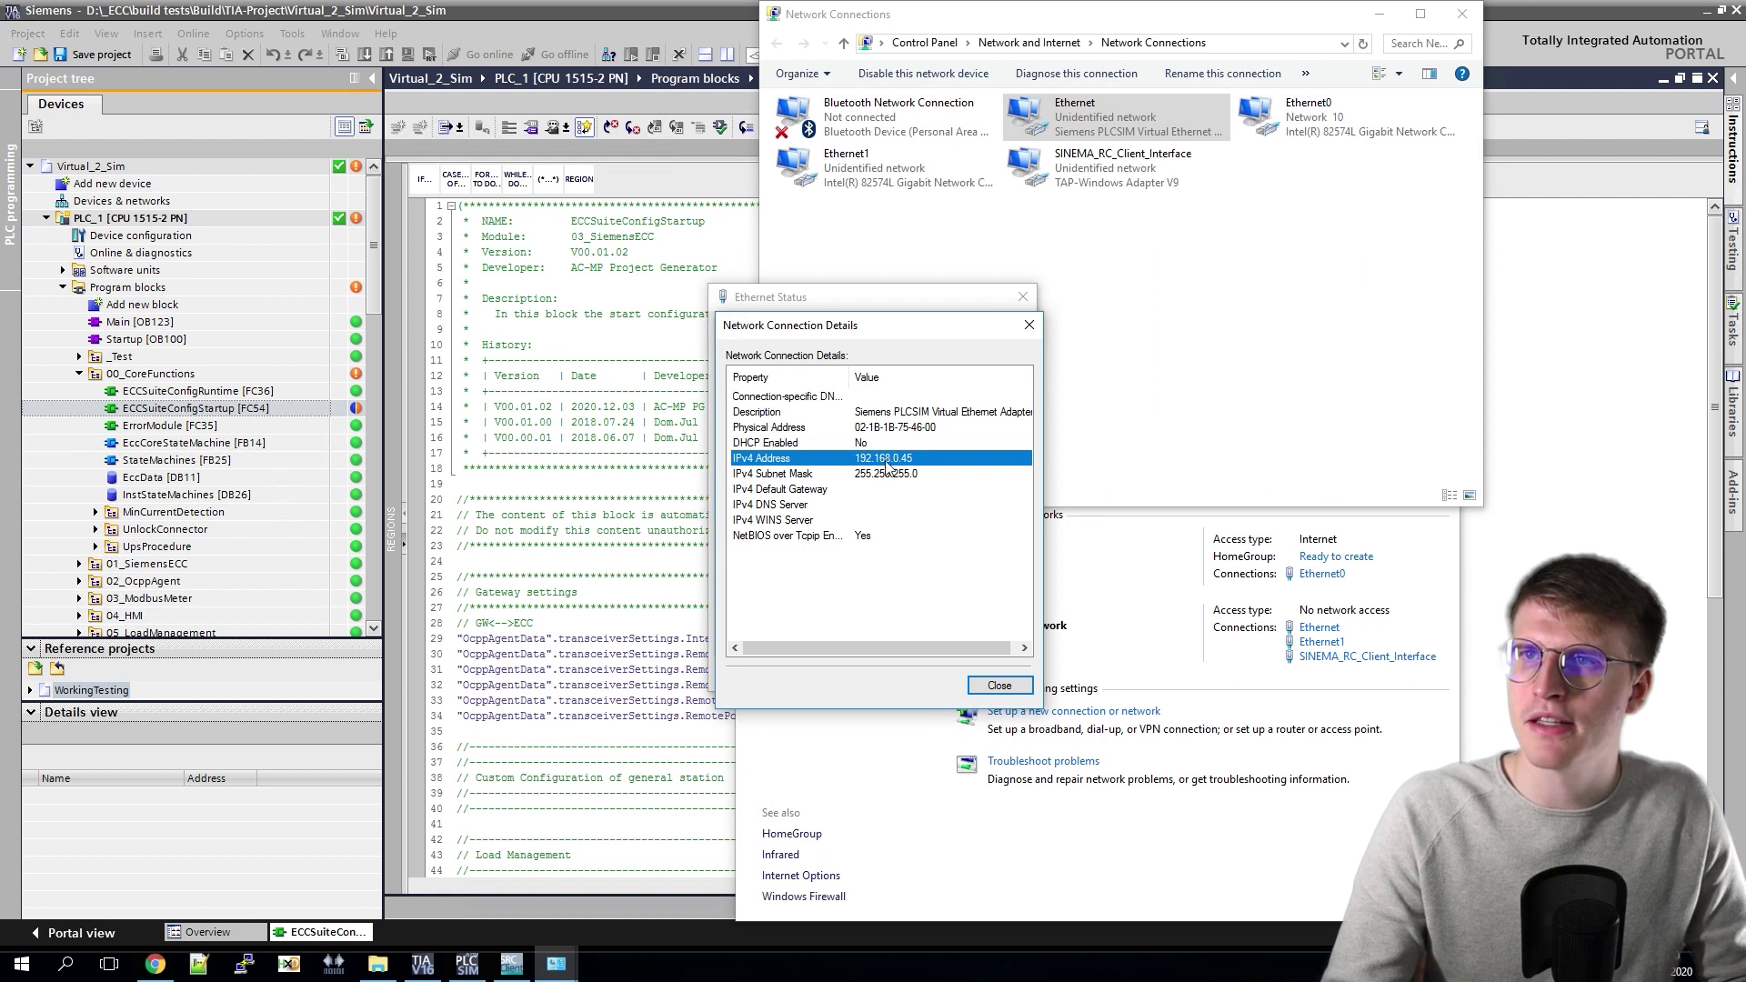
click(1031, 325)
click(1024, 298)
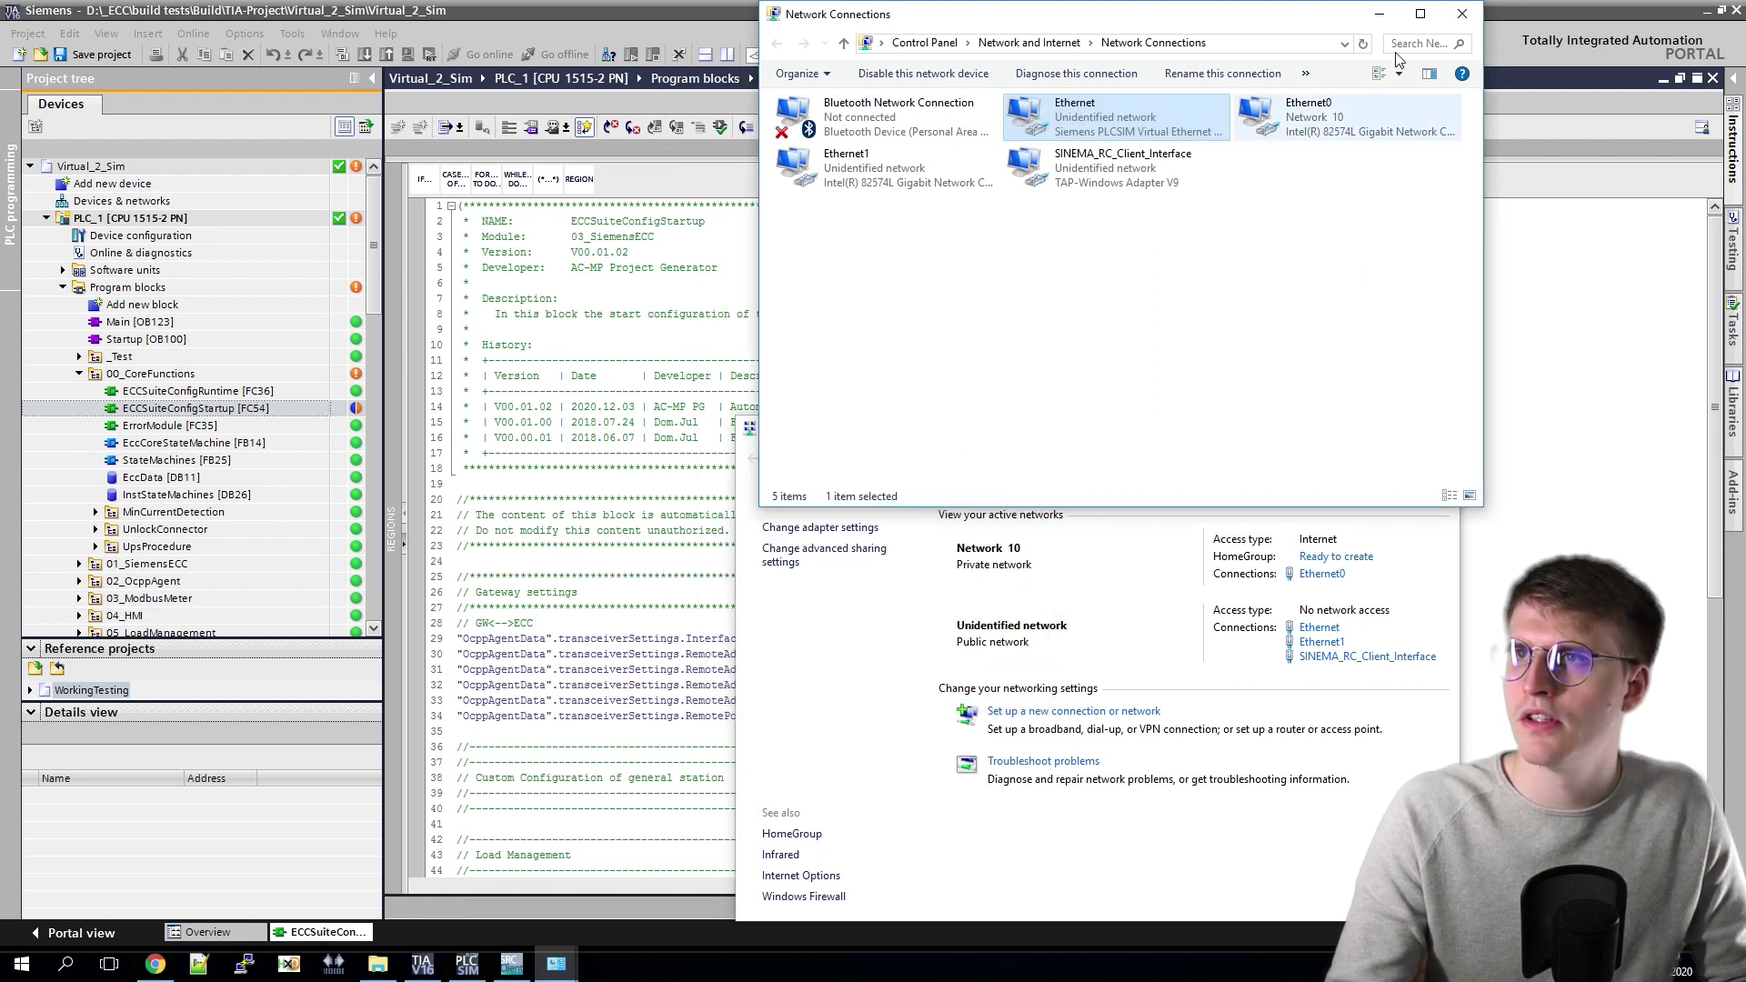
click(1464, 13)
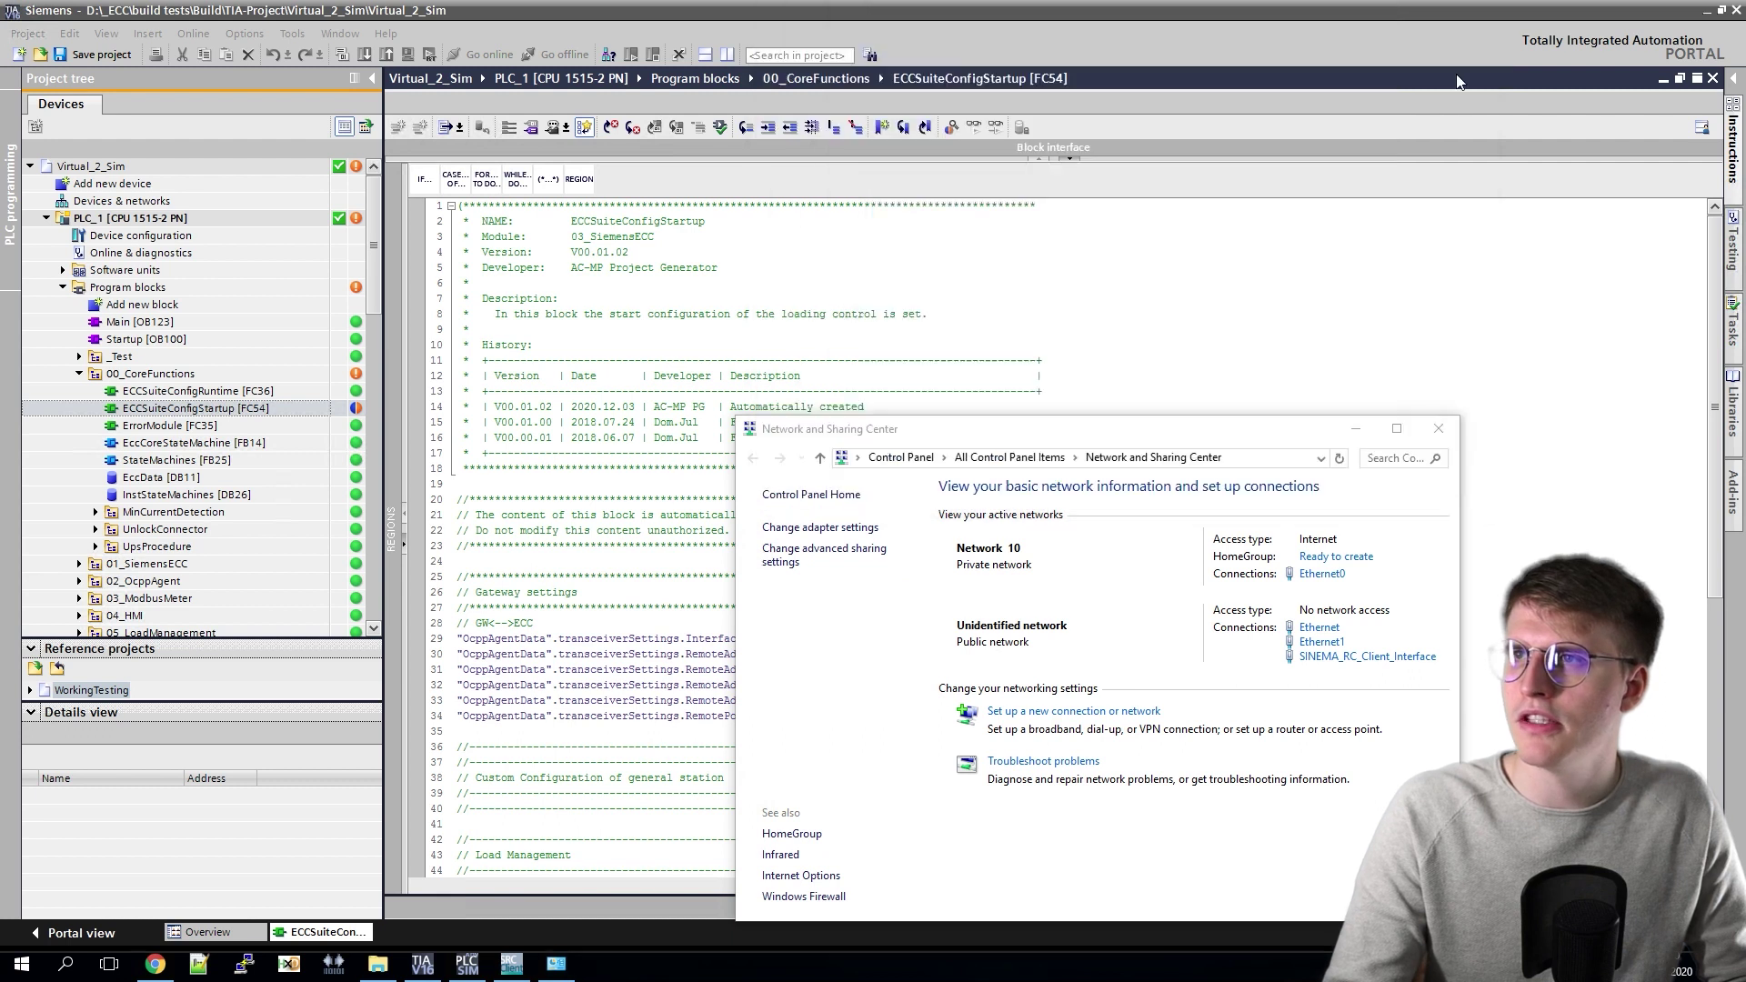
Step: Change the gateway address octets on lines 32–33 to 0 and 45, giving 192.168.0.45
click(1437, 424)
double_click(846, 685)
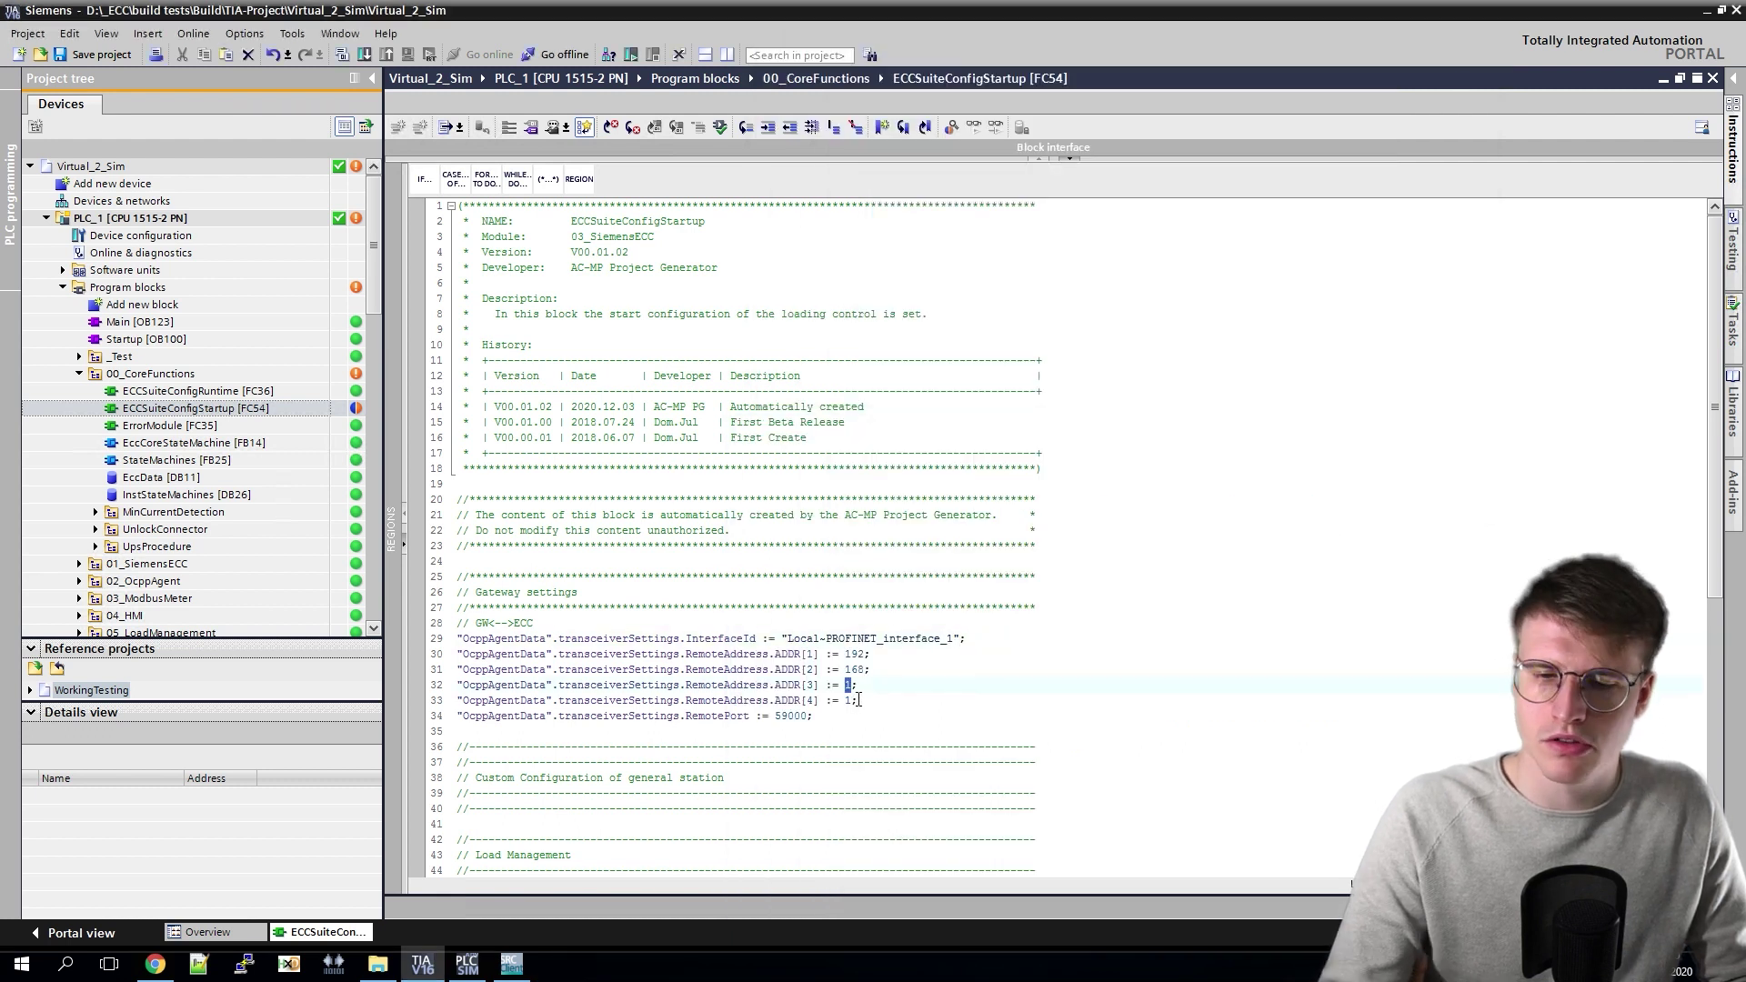
text(0)
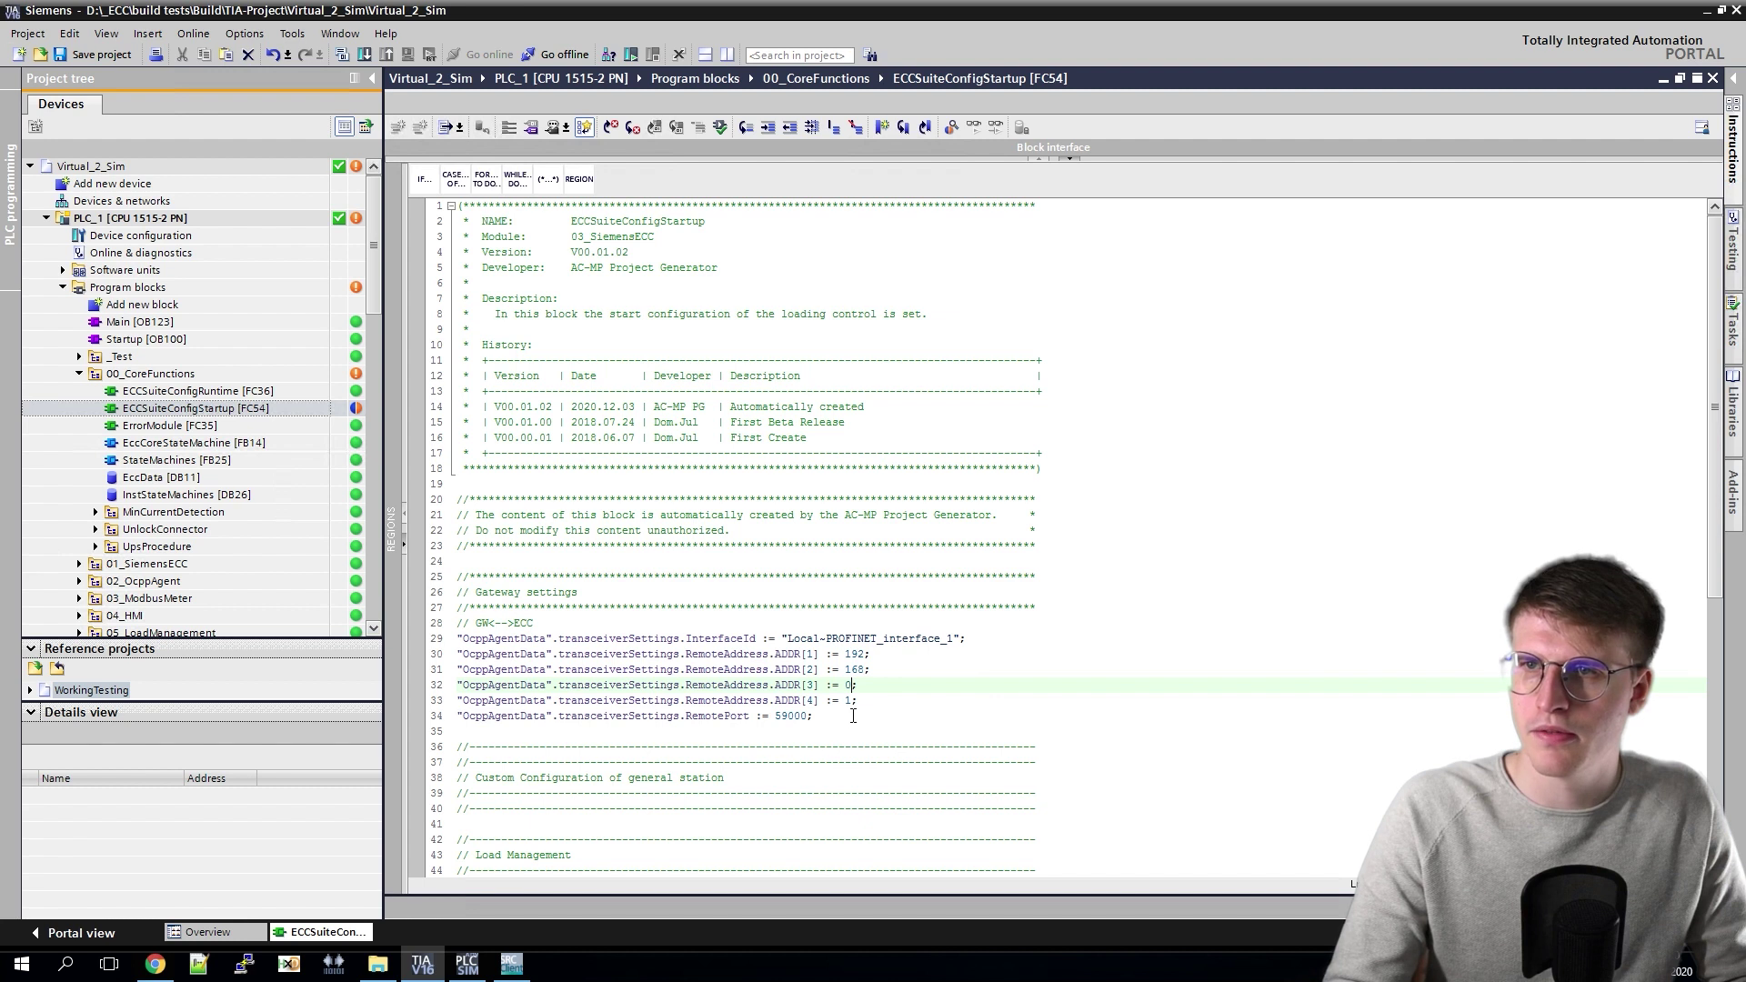
double_click(847, 700)
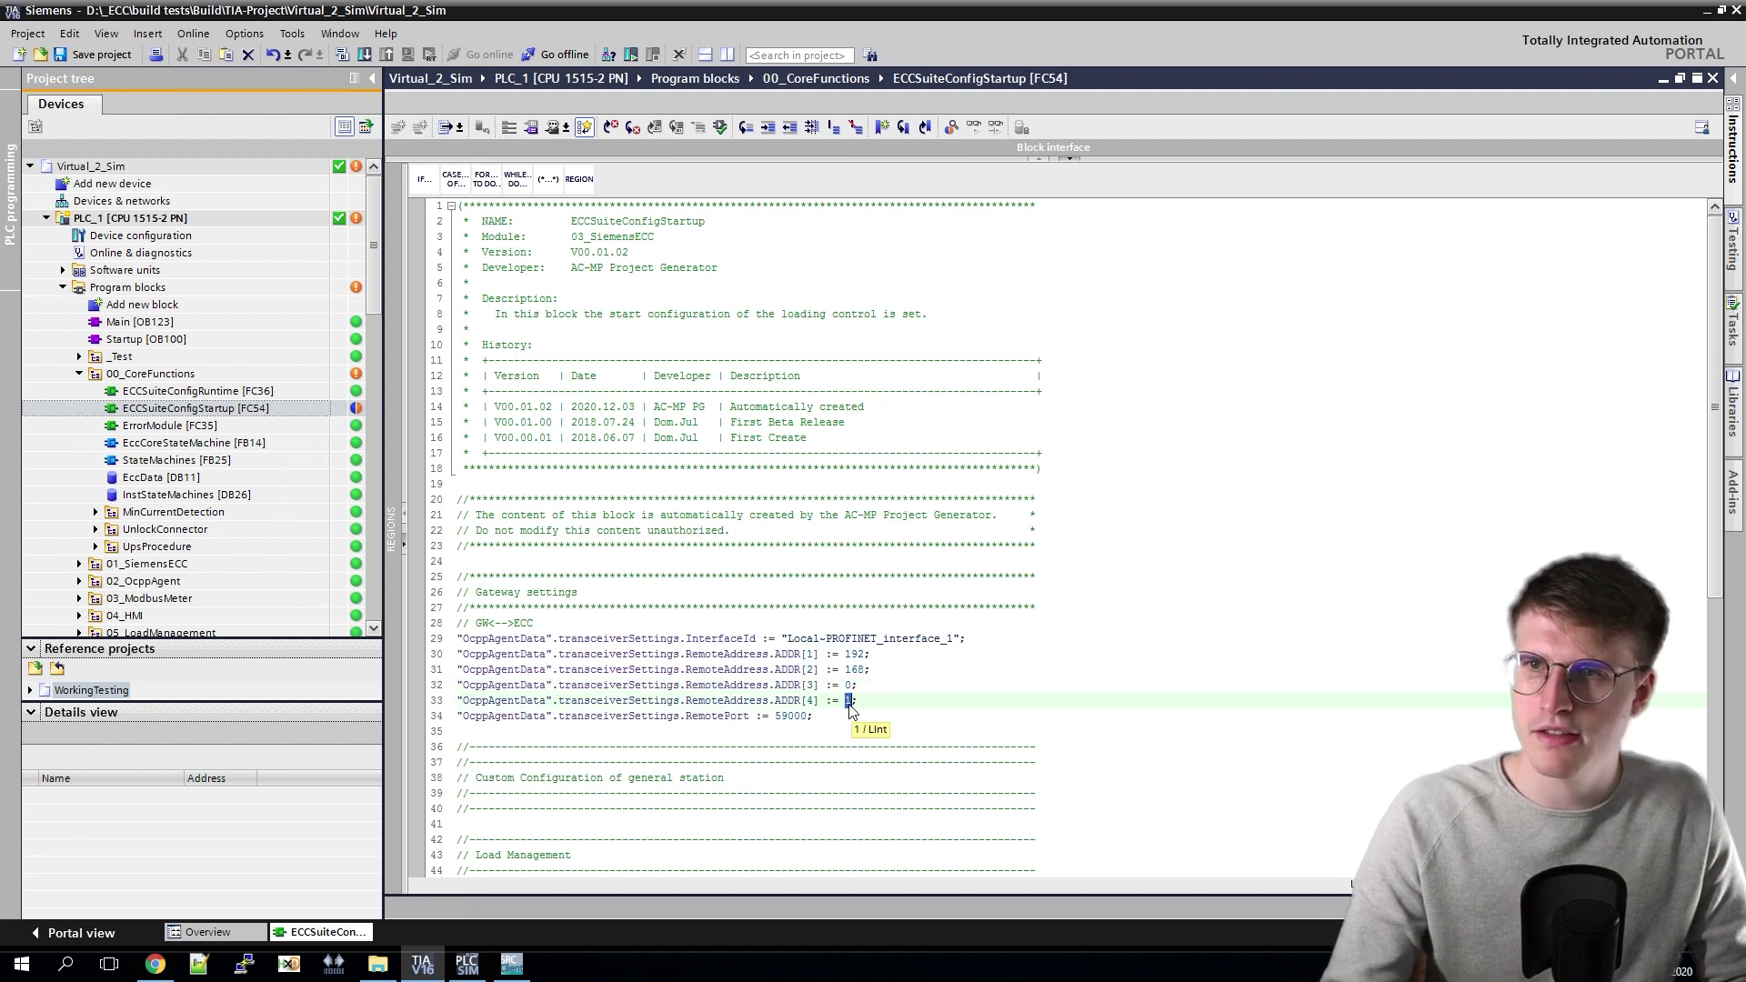
text(45)
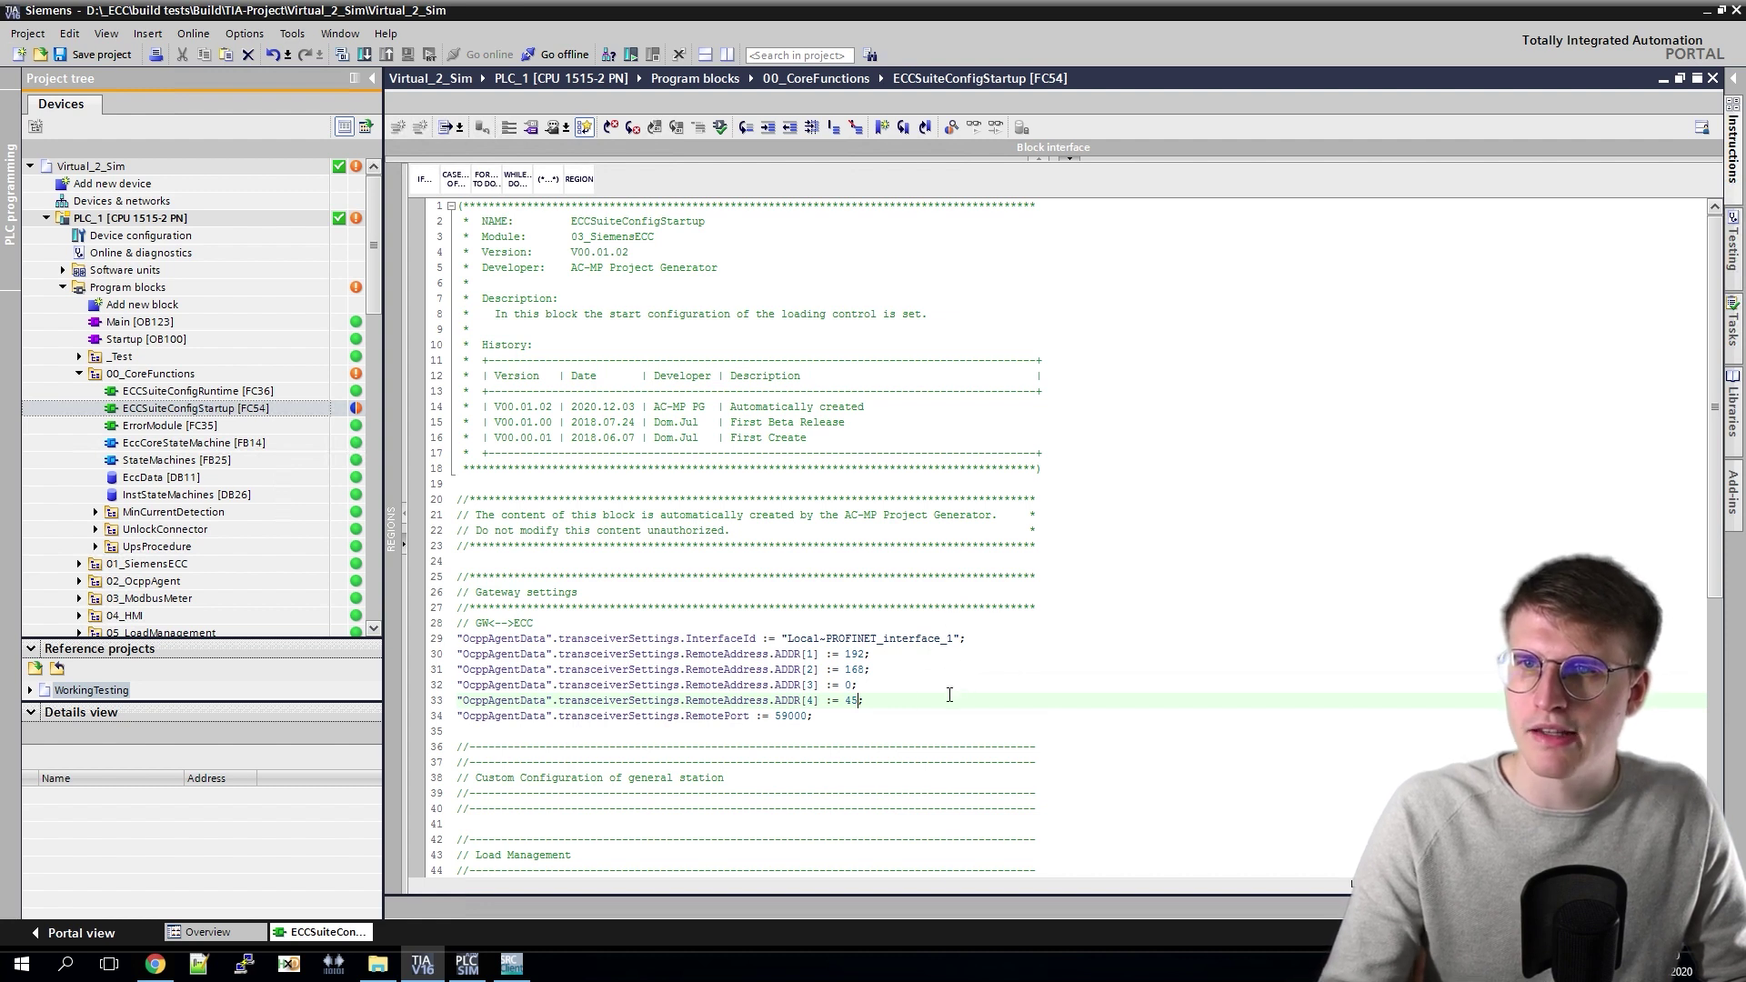
Step: Replace the connector login type AUTH_TYPE_LOCAL on line 70 with AUTH_TYPE_OCPP
scroll(942, 667, down, 5)
scroll(976, 648, down, 5)
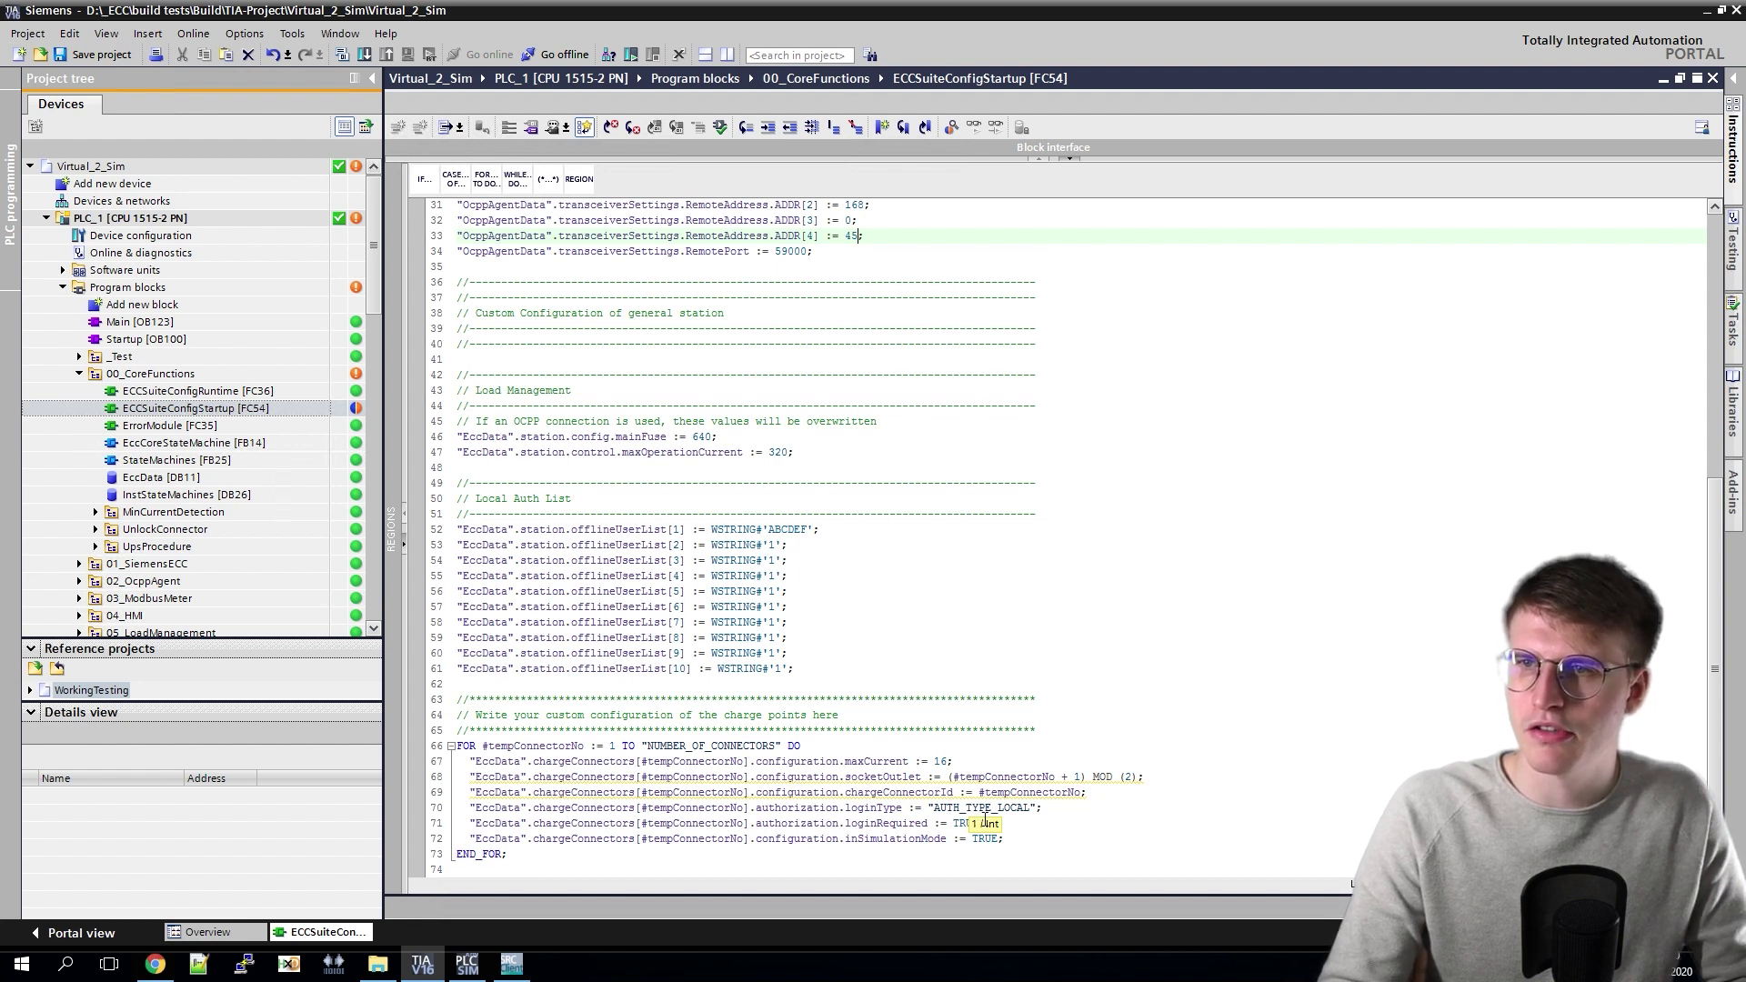
double_click(977, 807)
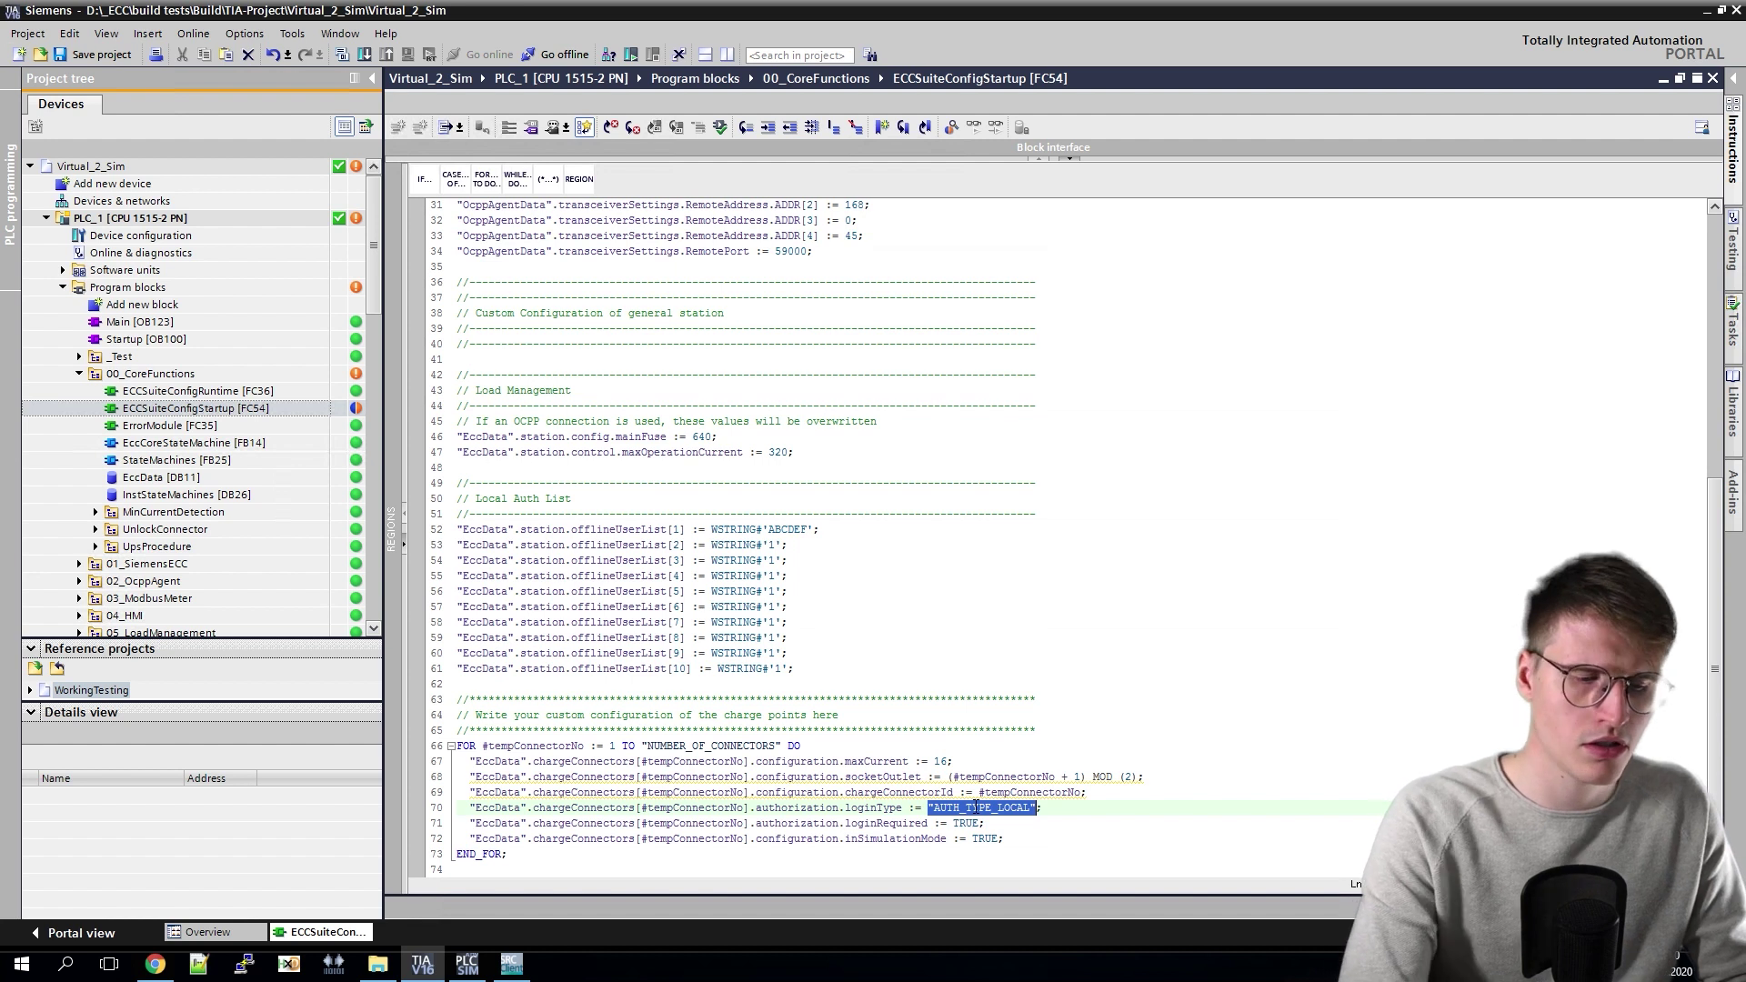
text(2)
key(BackSpace)
text(Auth)
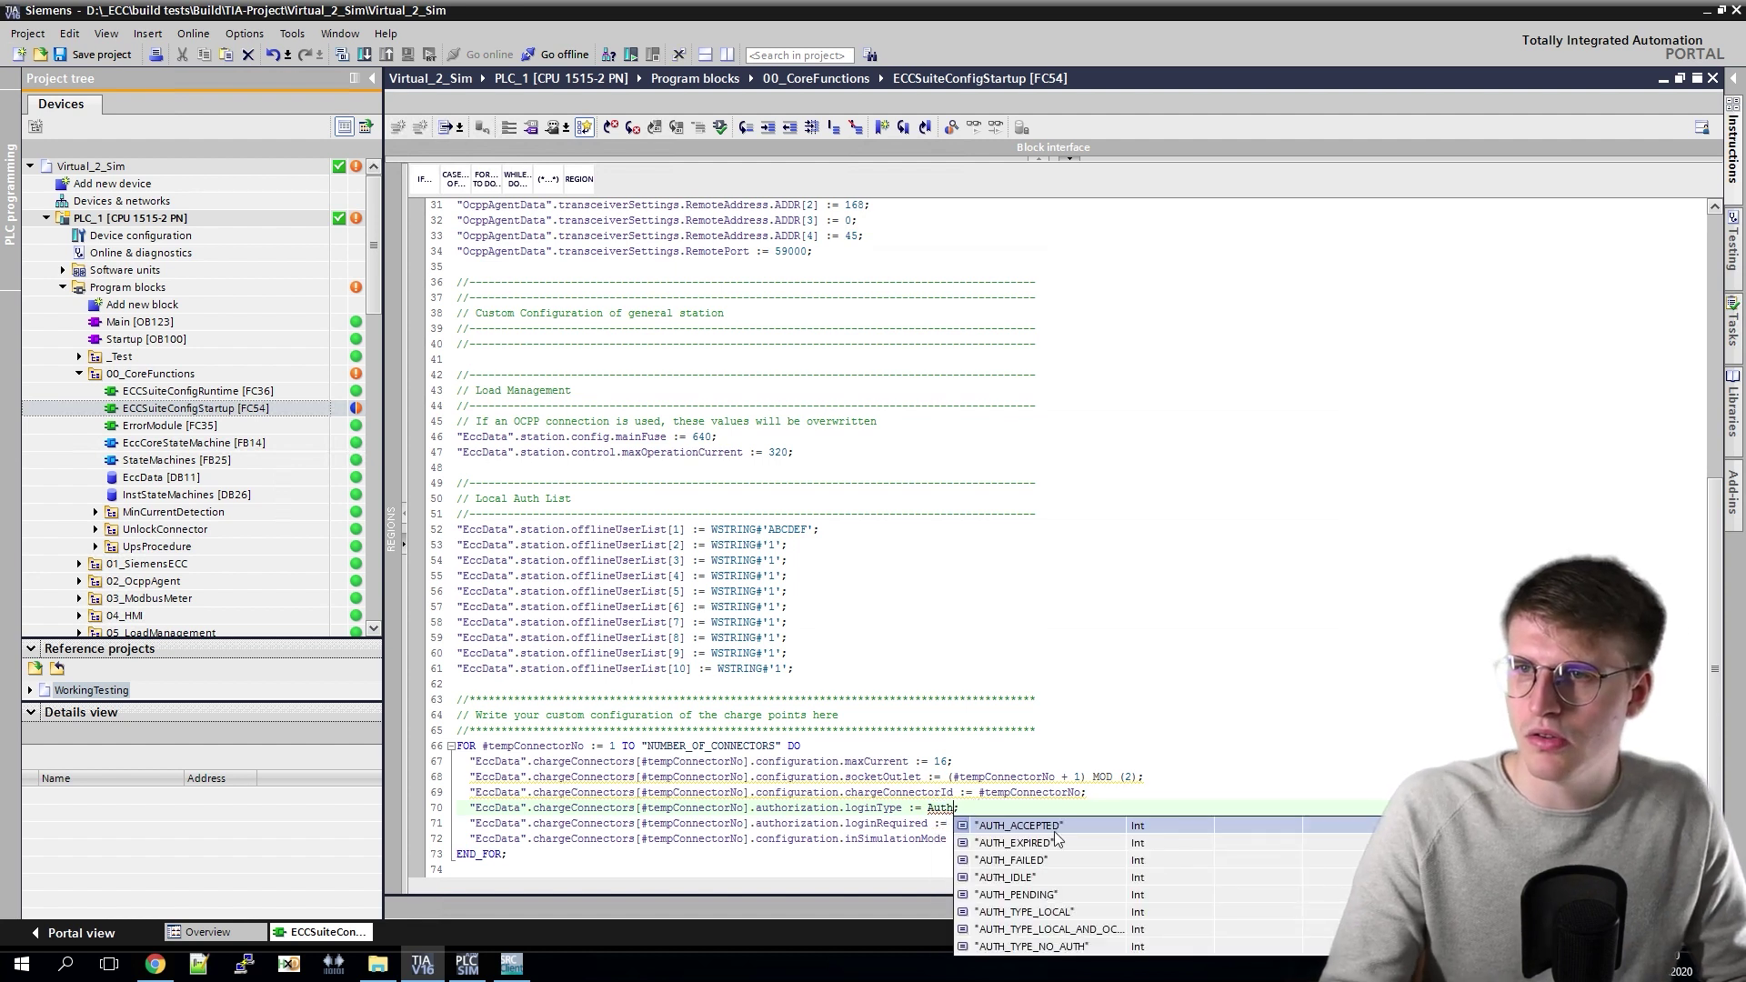
scroll(1085, 910, down, 1)
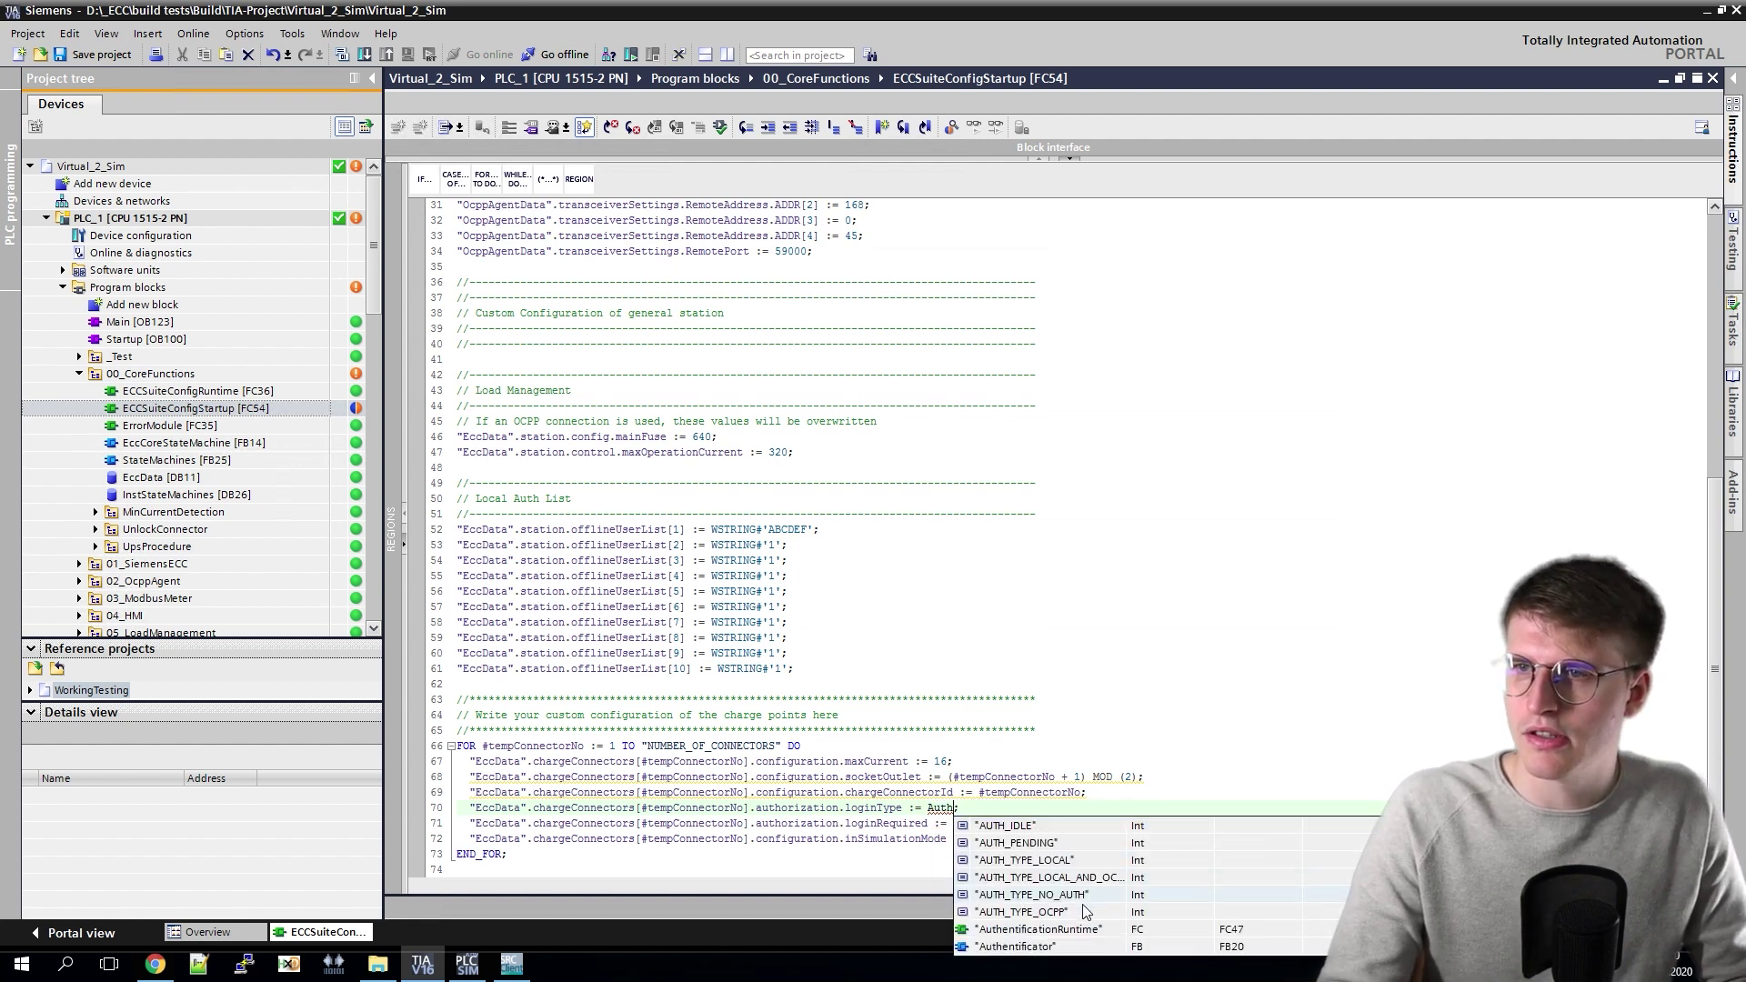
double_click(1051, 917)
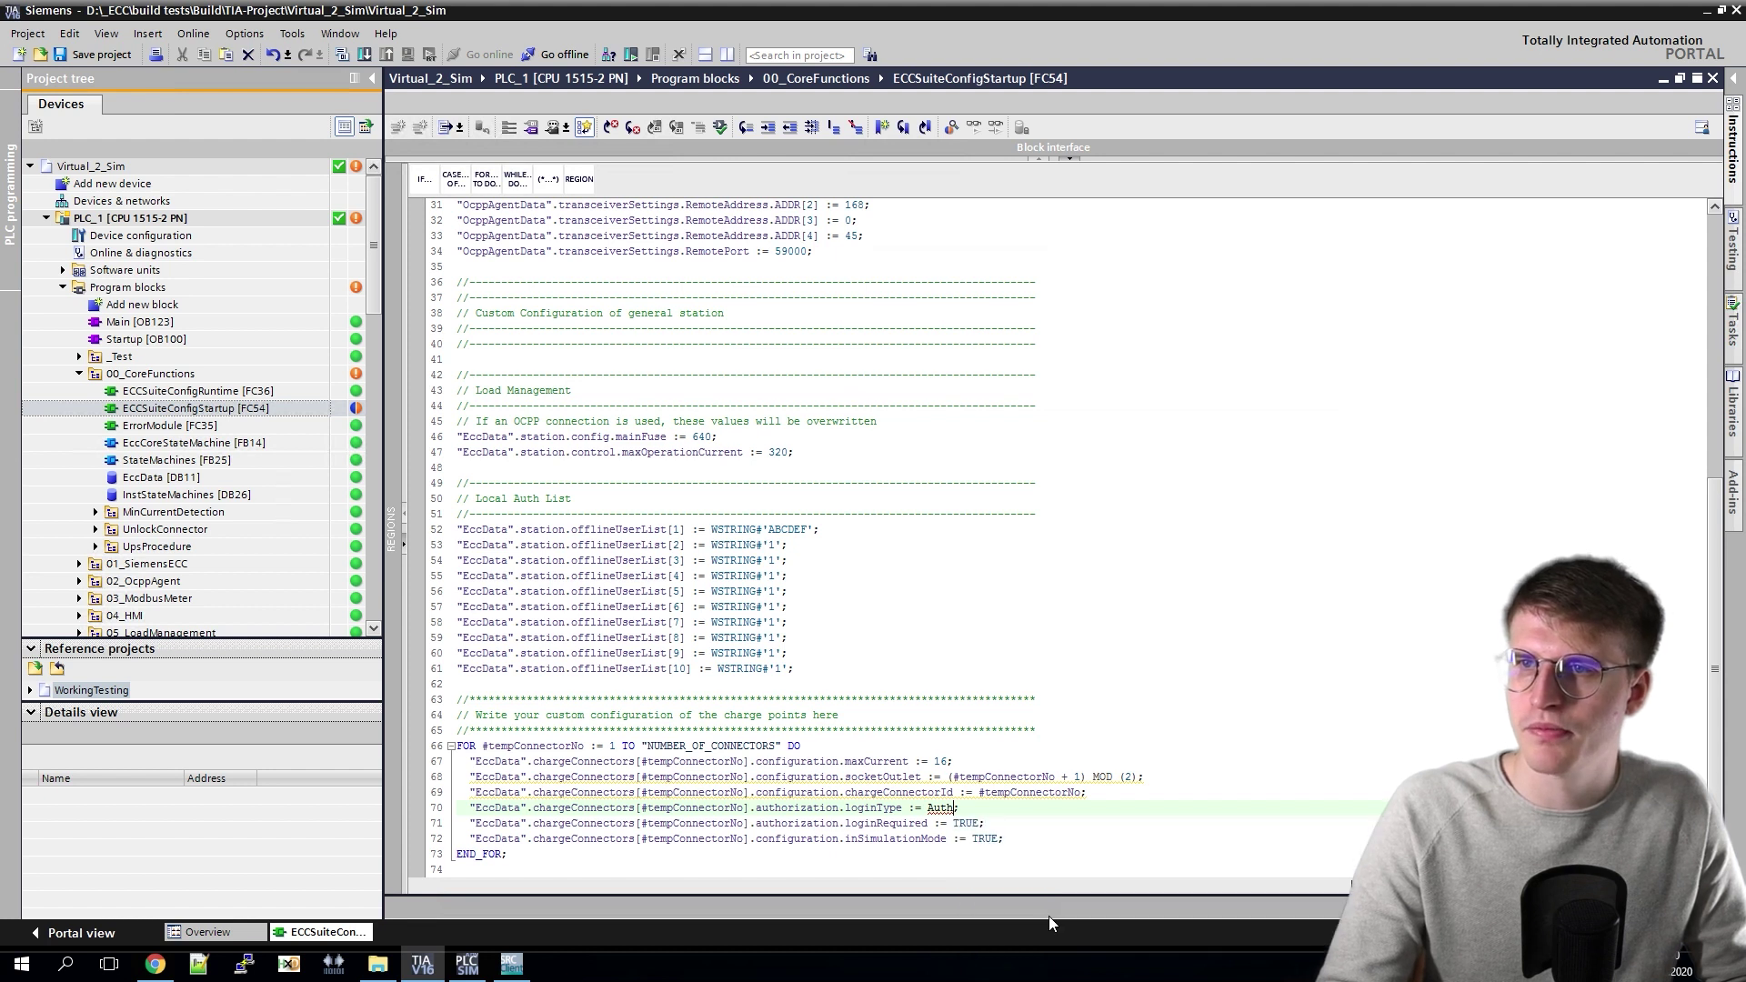
Step: Download the program blocks to the simulated PLC, then open the gateway's Configuration.json in Notepad++
click(136, 287)
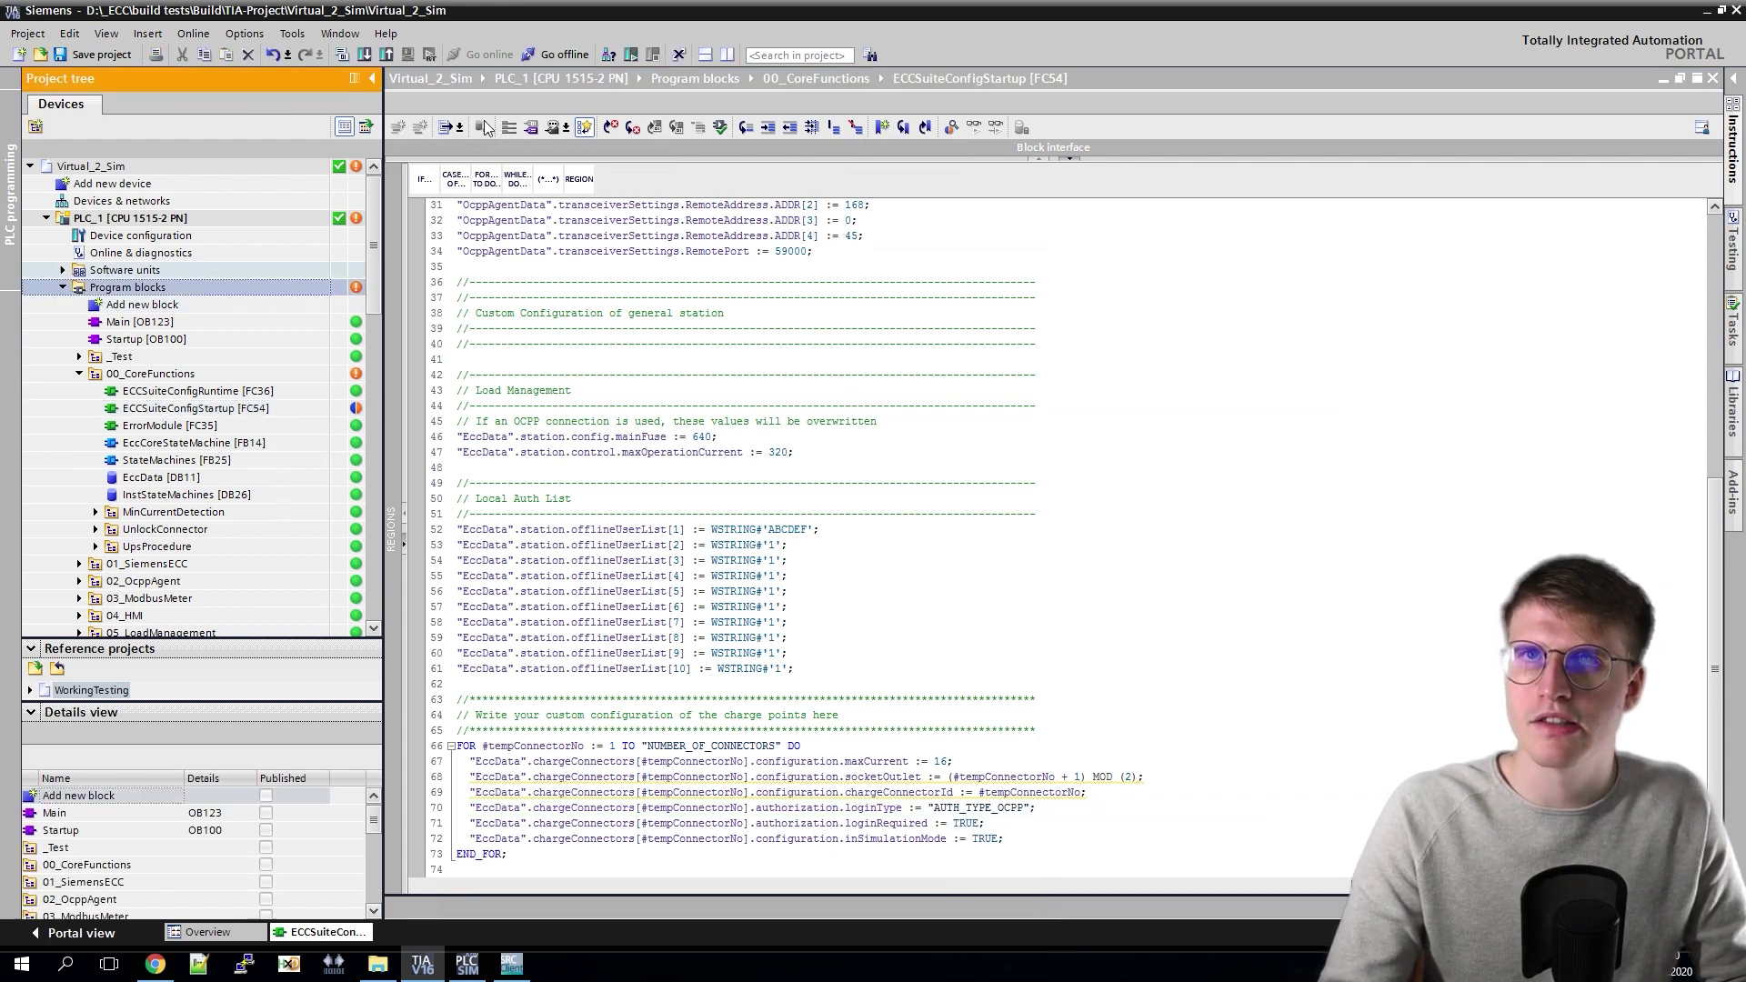
click(363, 54)
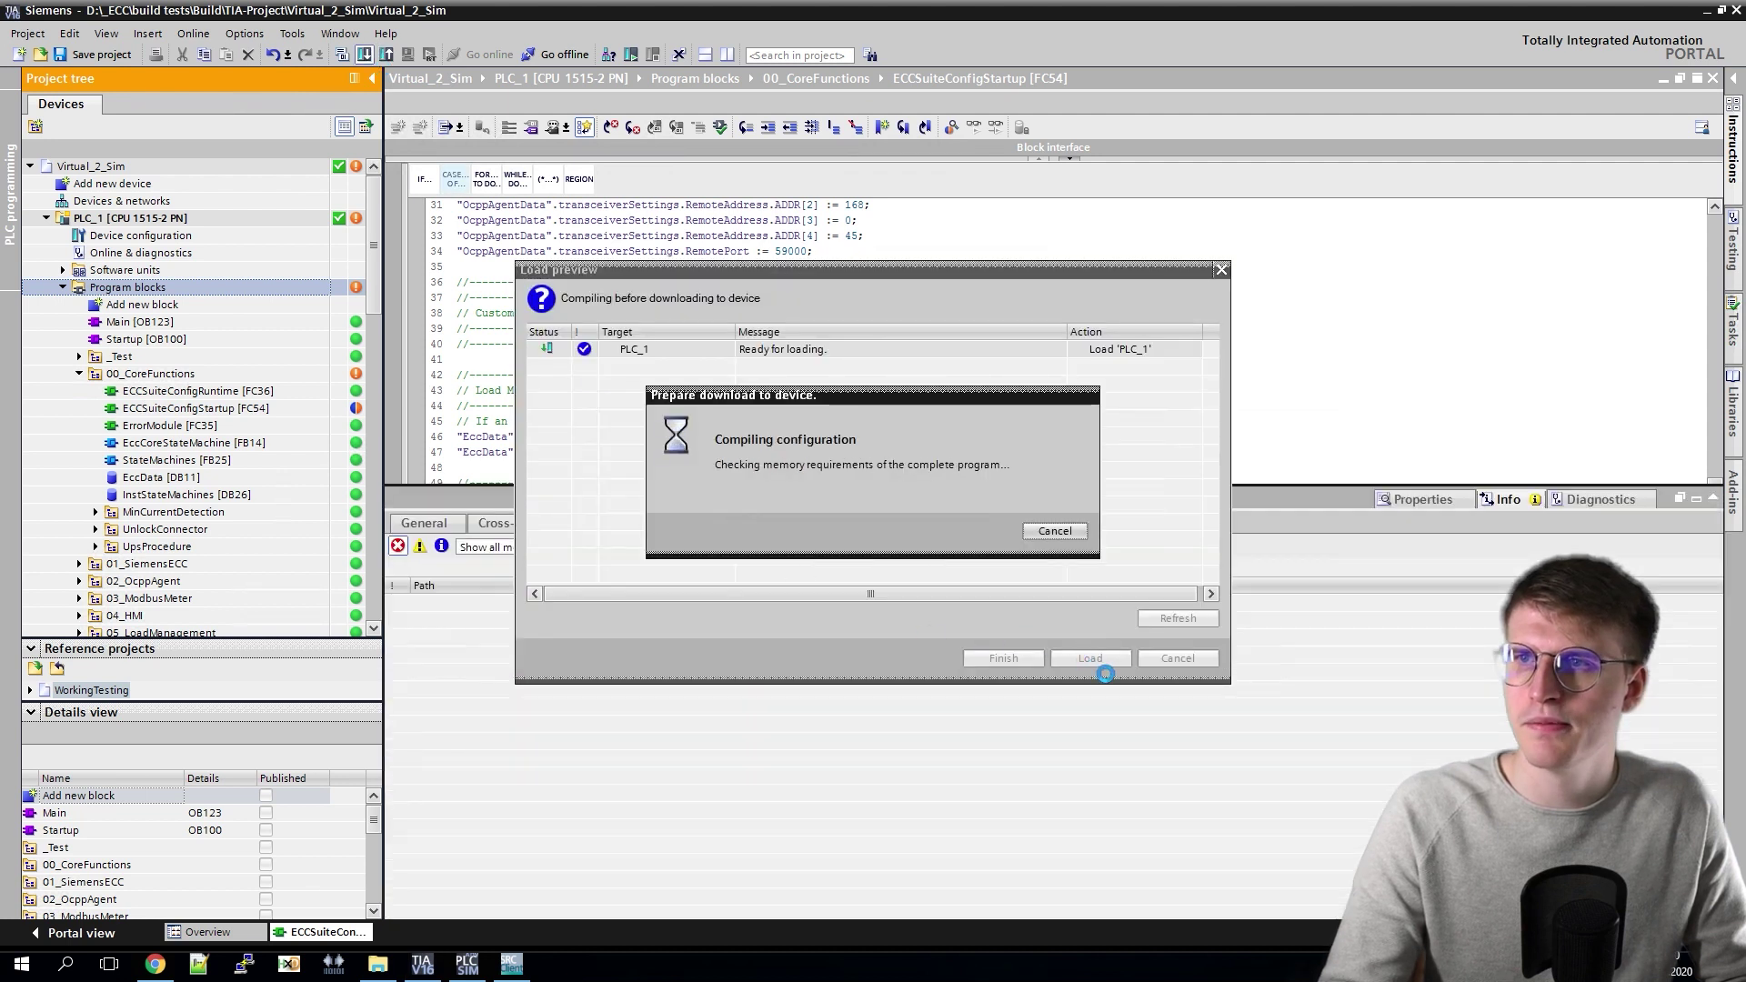
click(1089, 662)
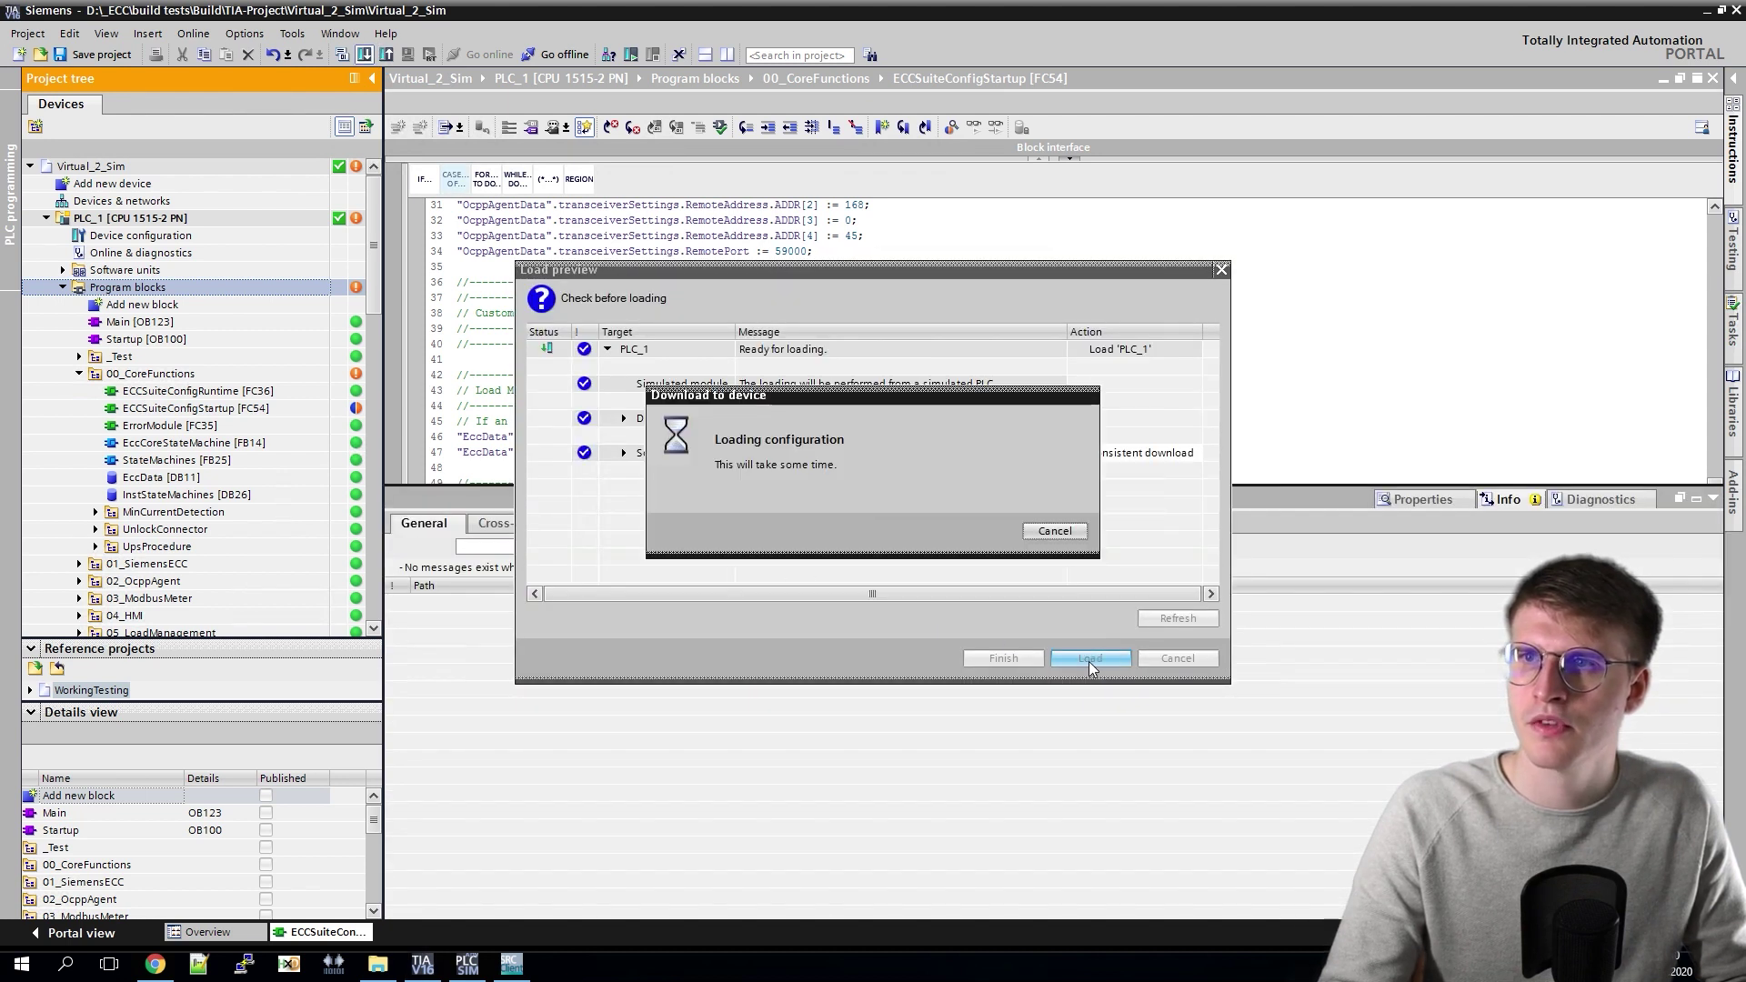
click(1018, 656)
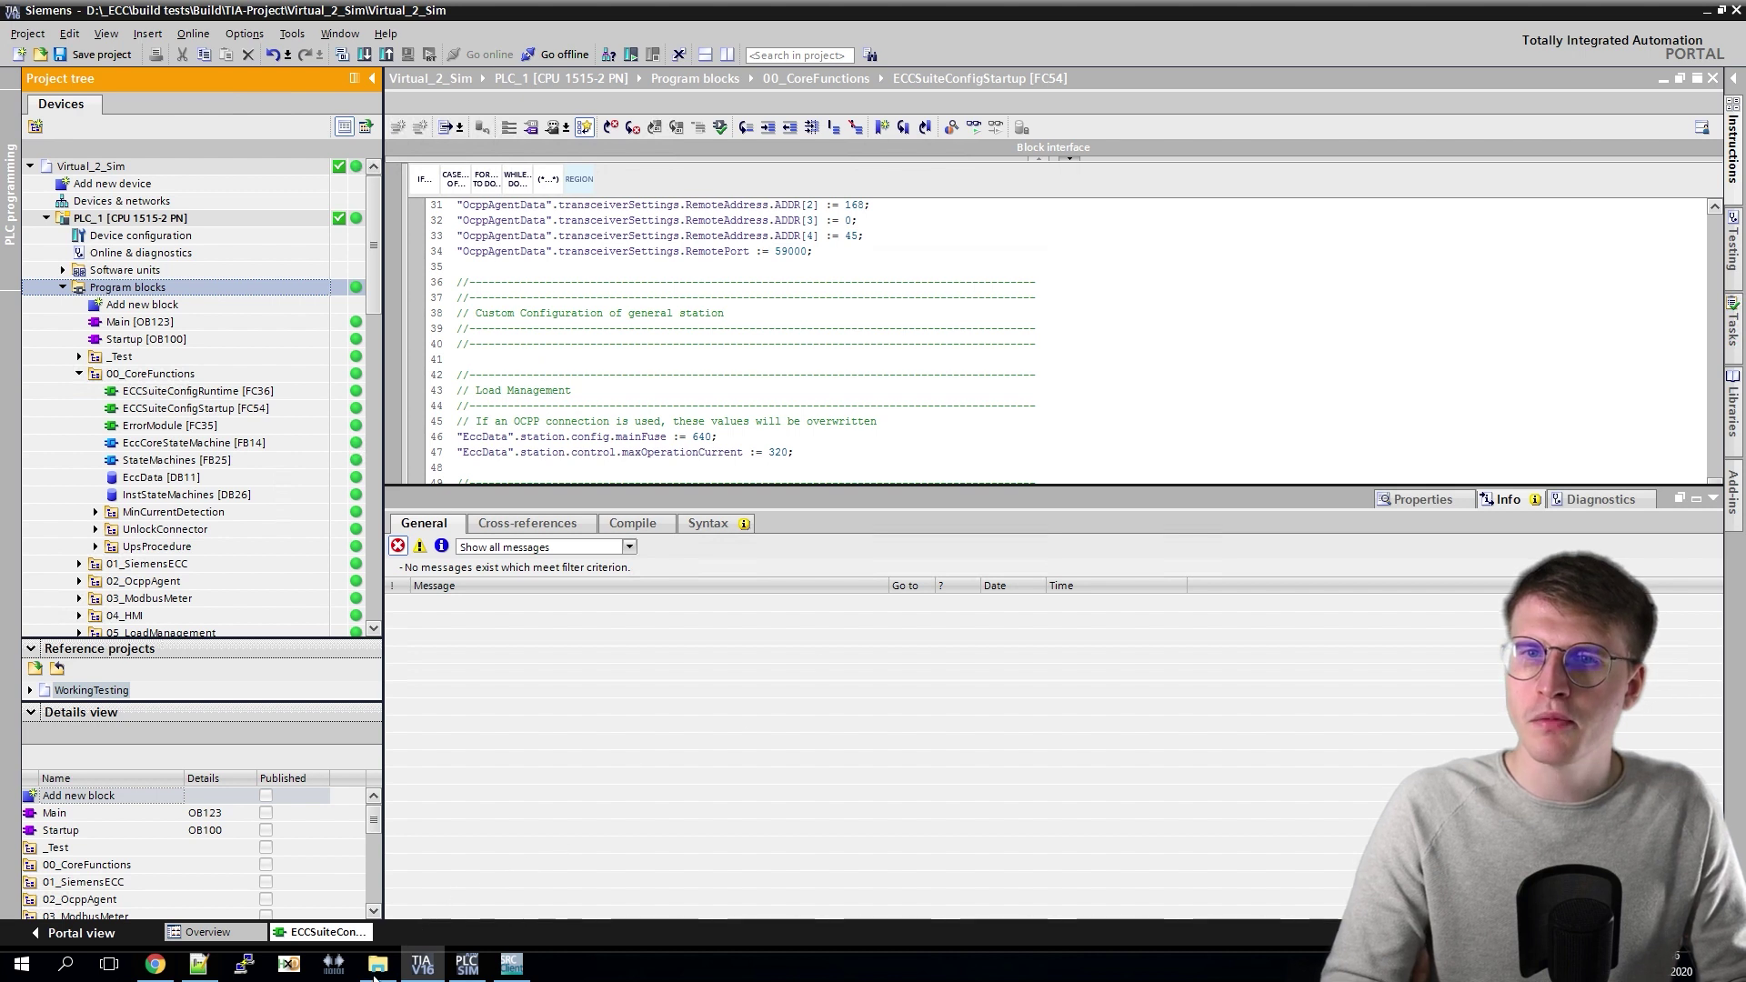
click(376, 966)
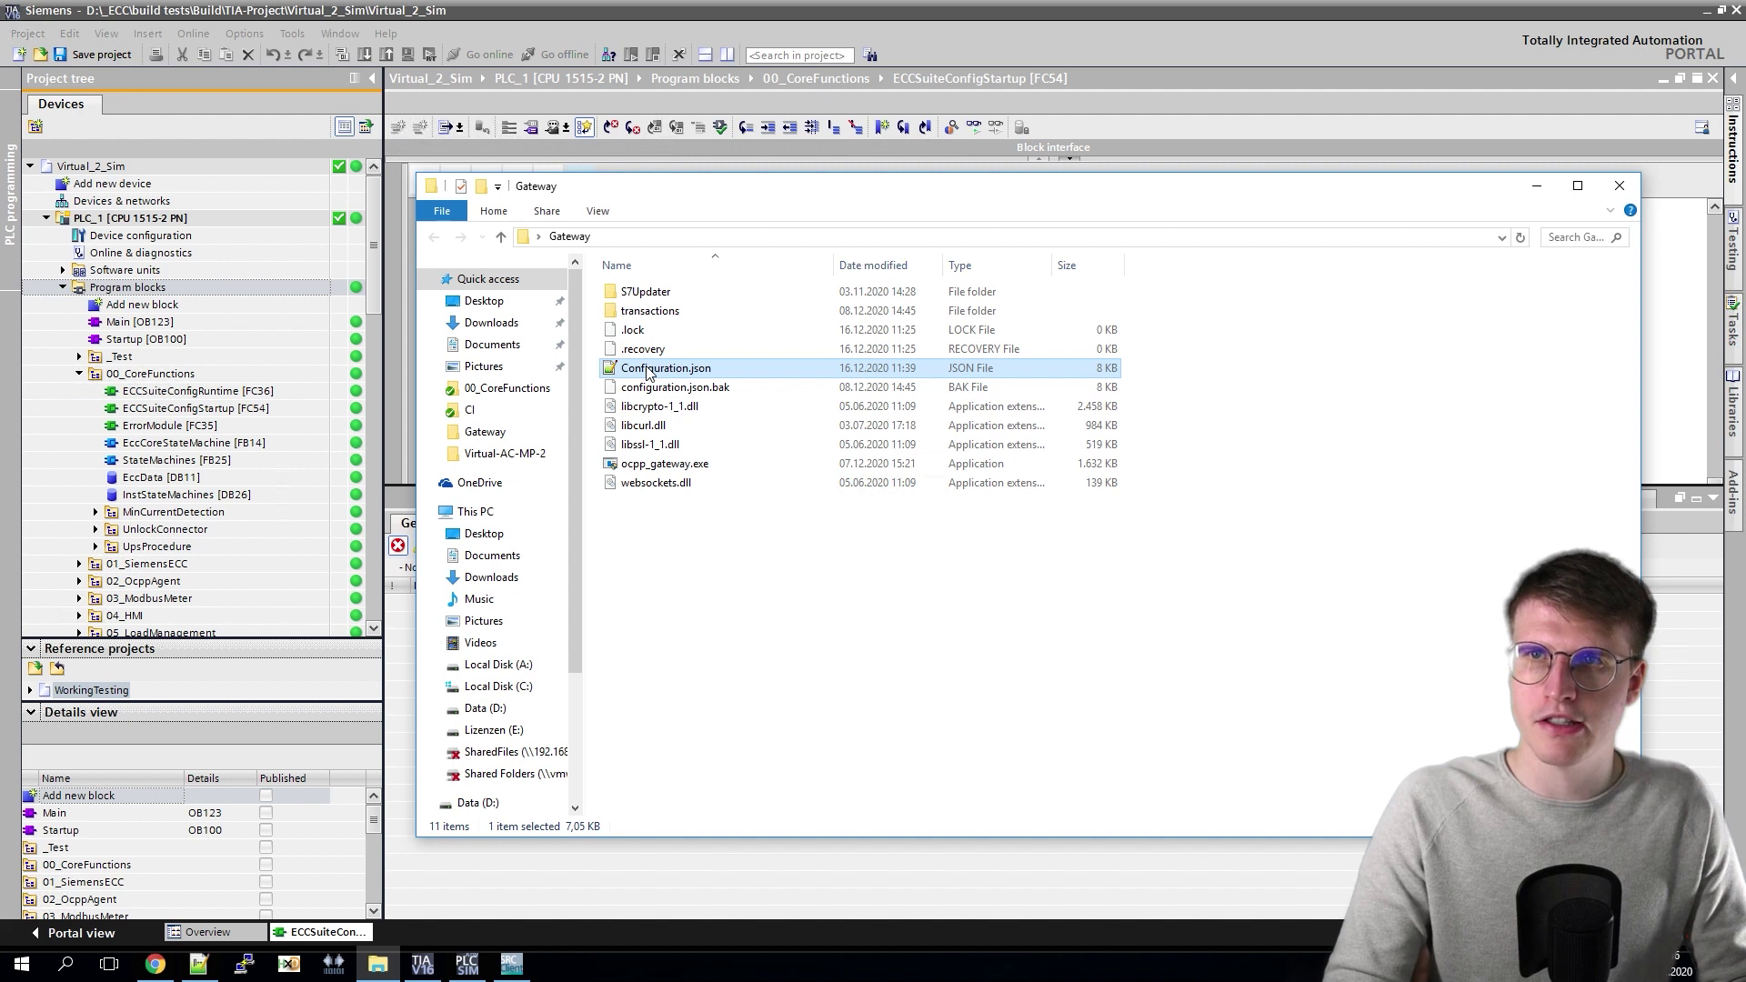
double_click(649, 369)
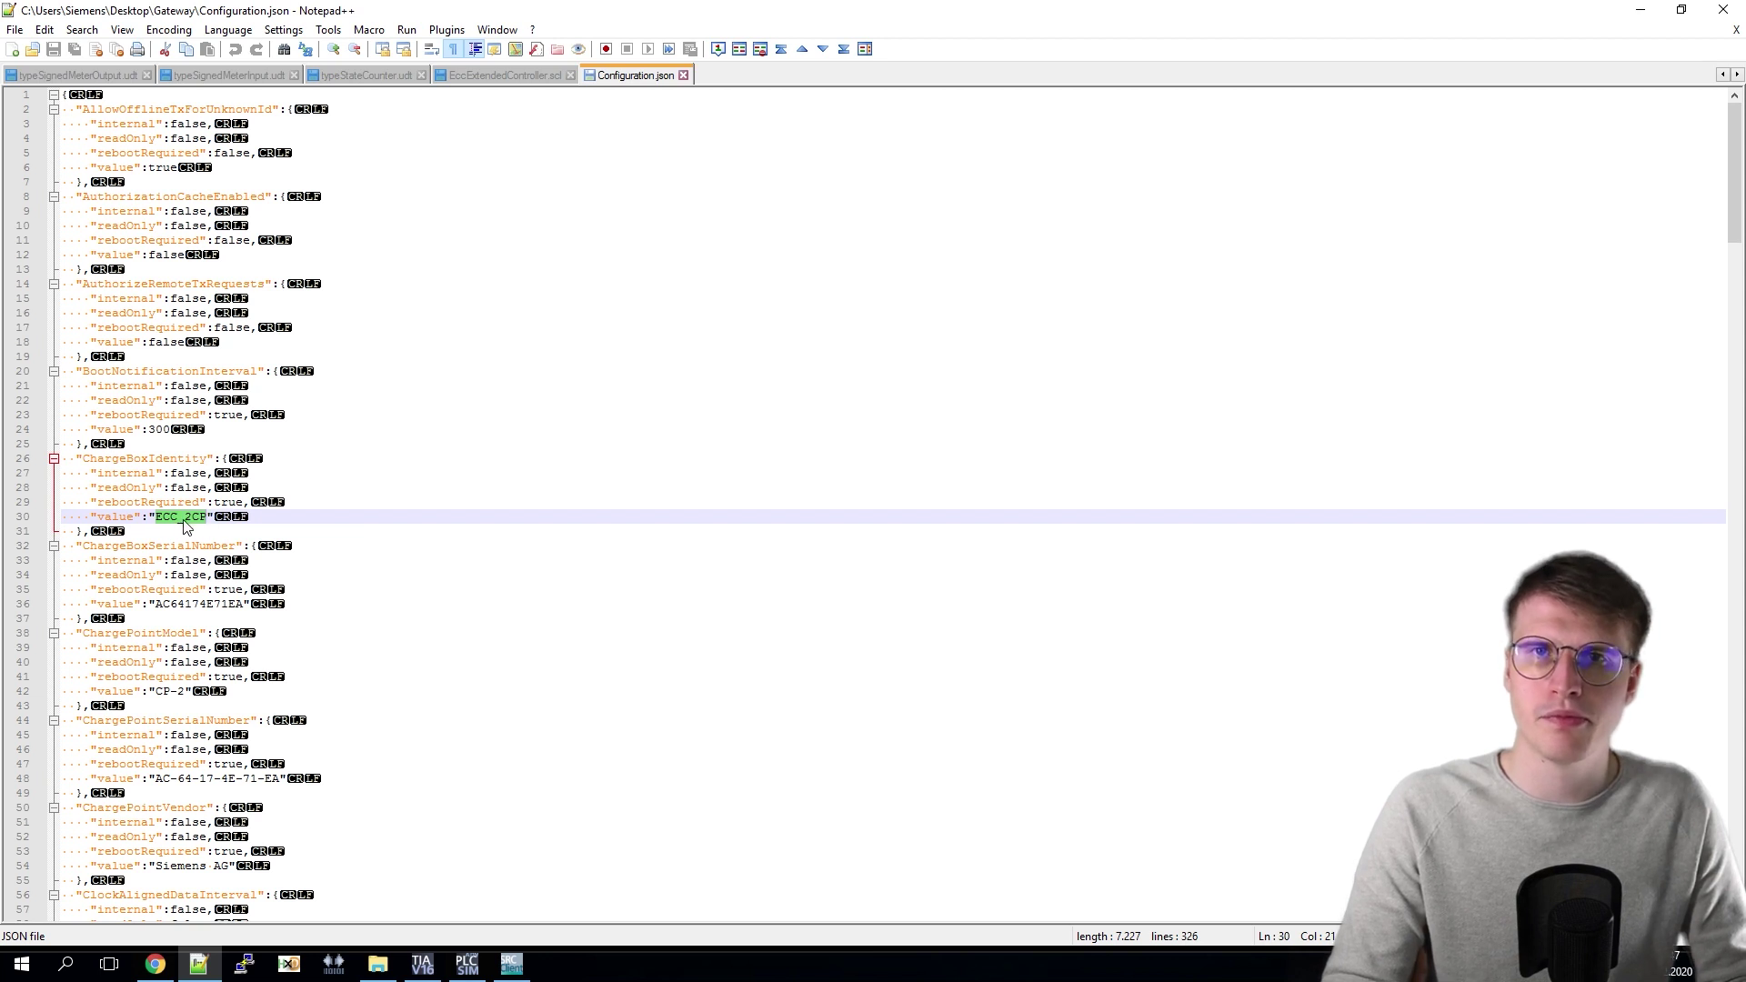
Step: Search Configuration.json for NumberOfConnectors and select its value, 2
key(ctrl+f)
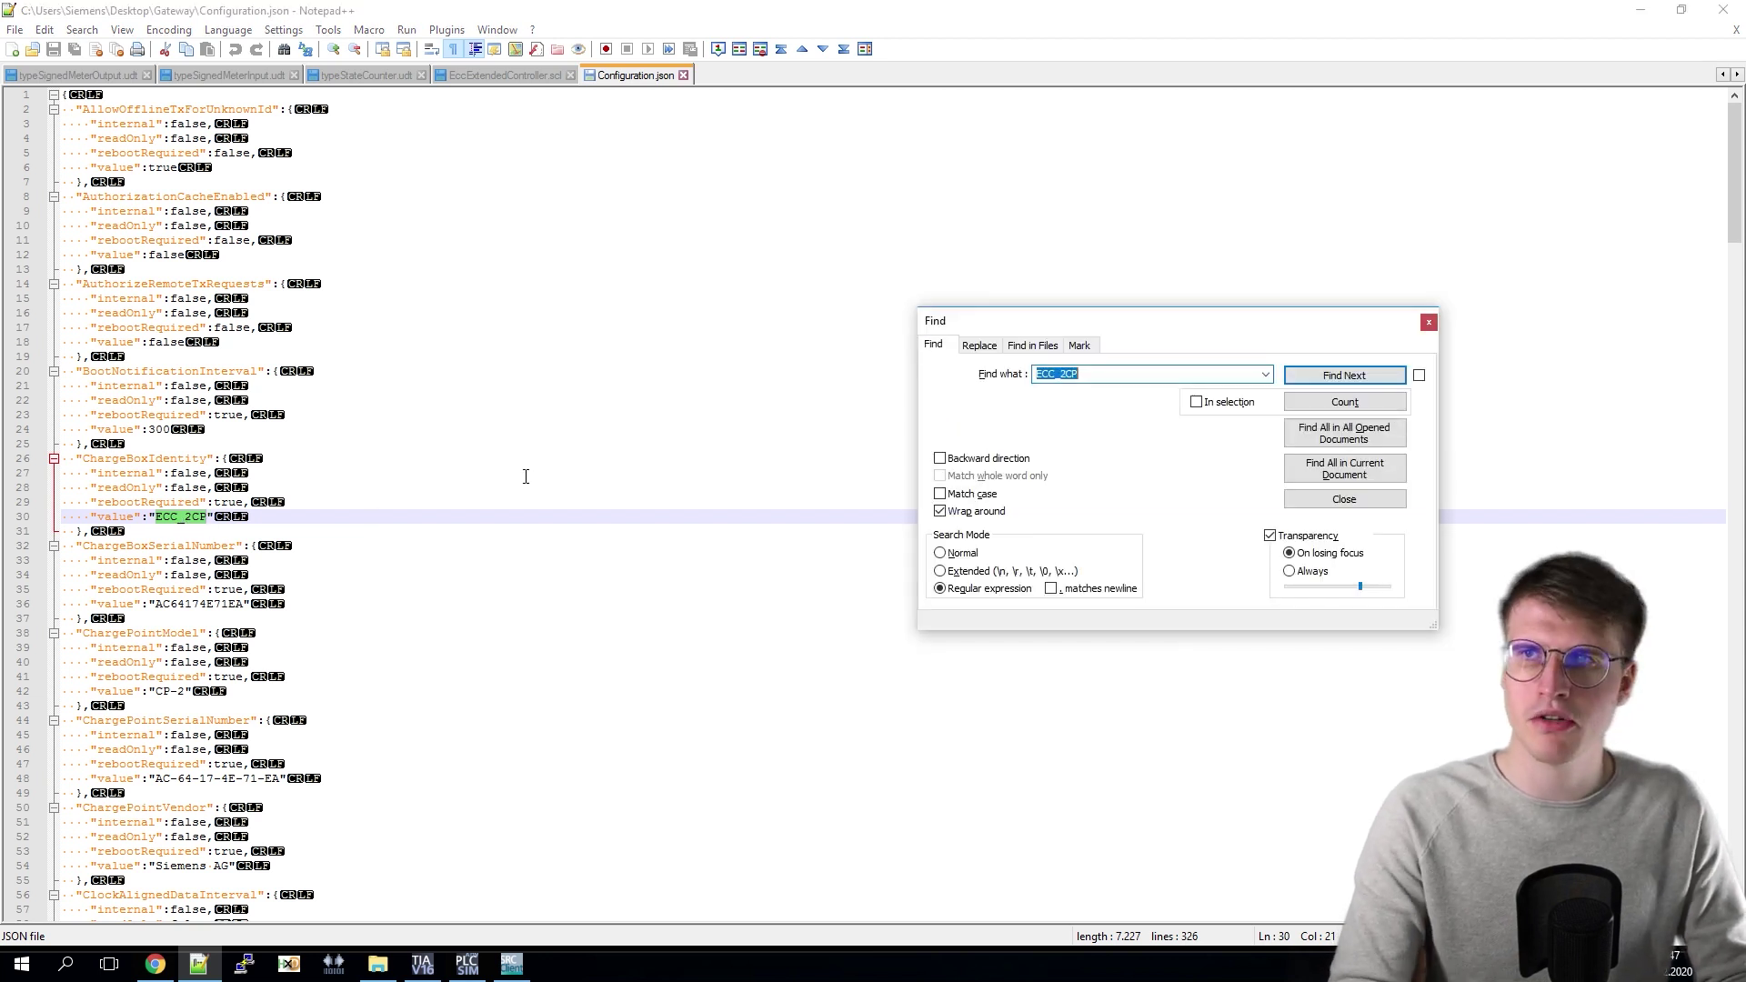
text(Number)
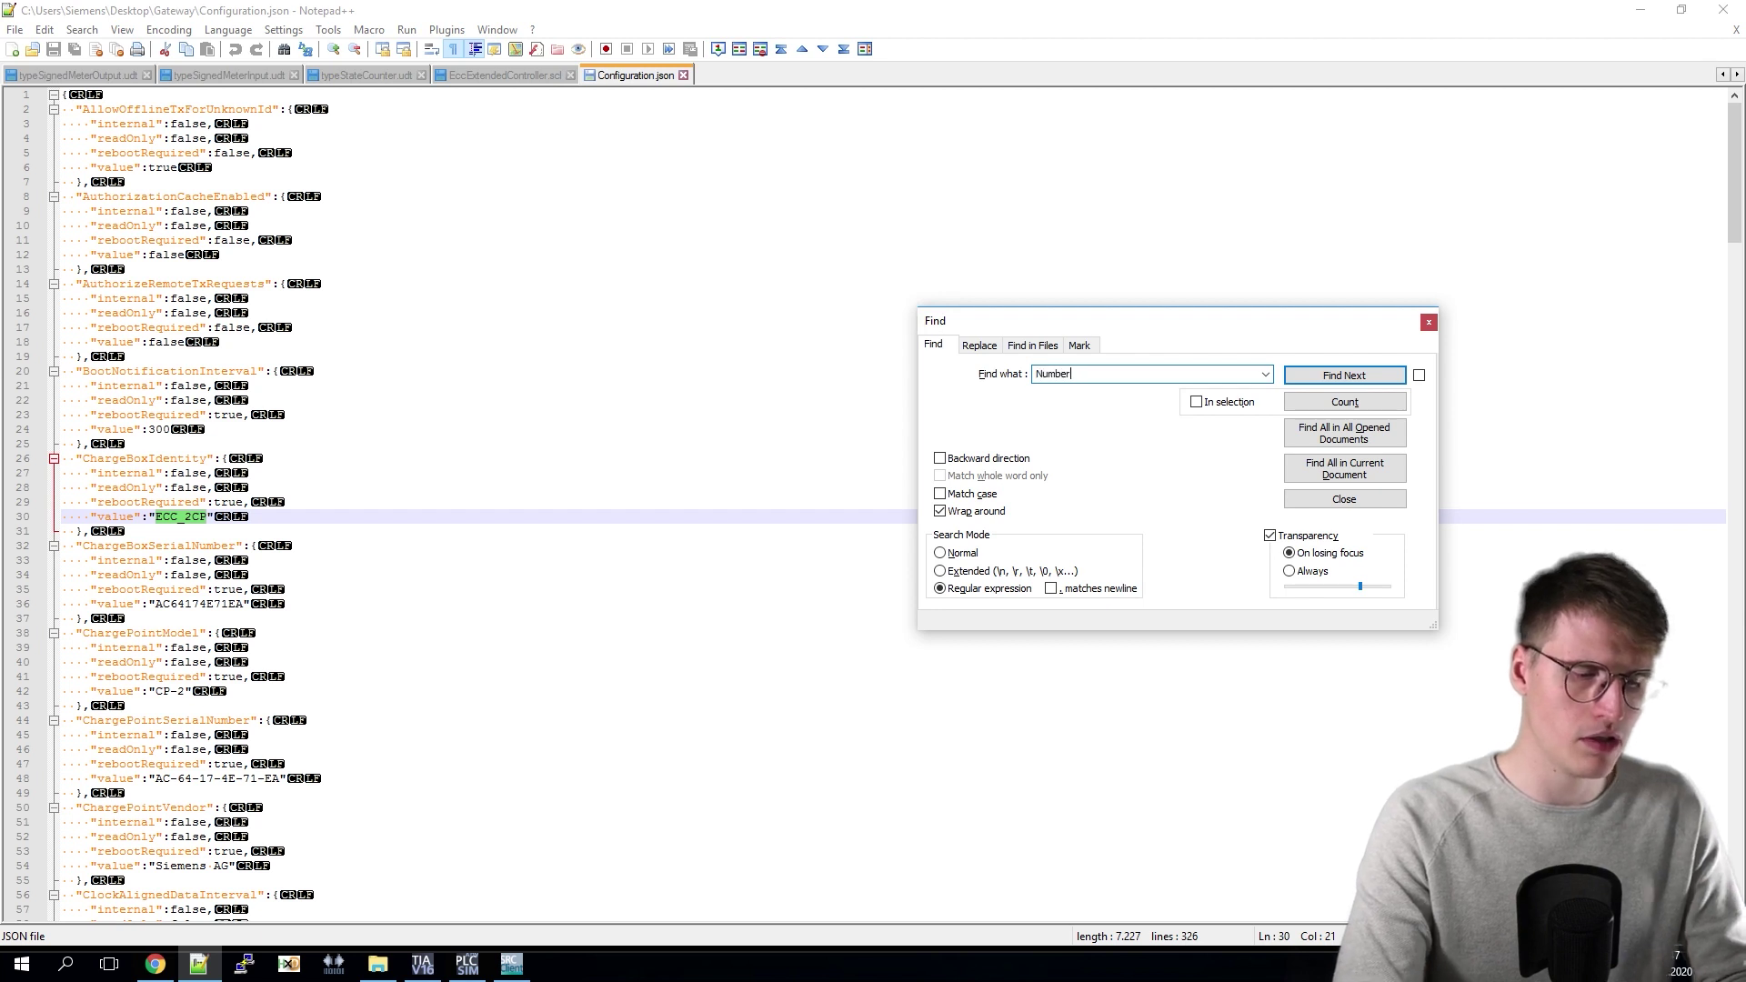
text(OfCon)
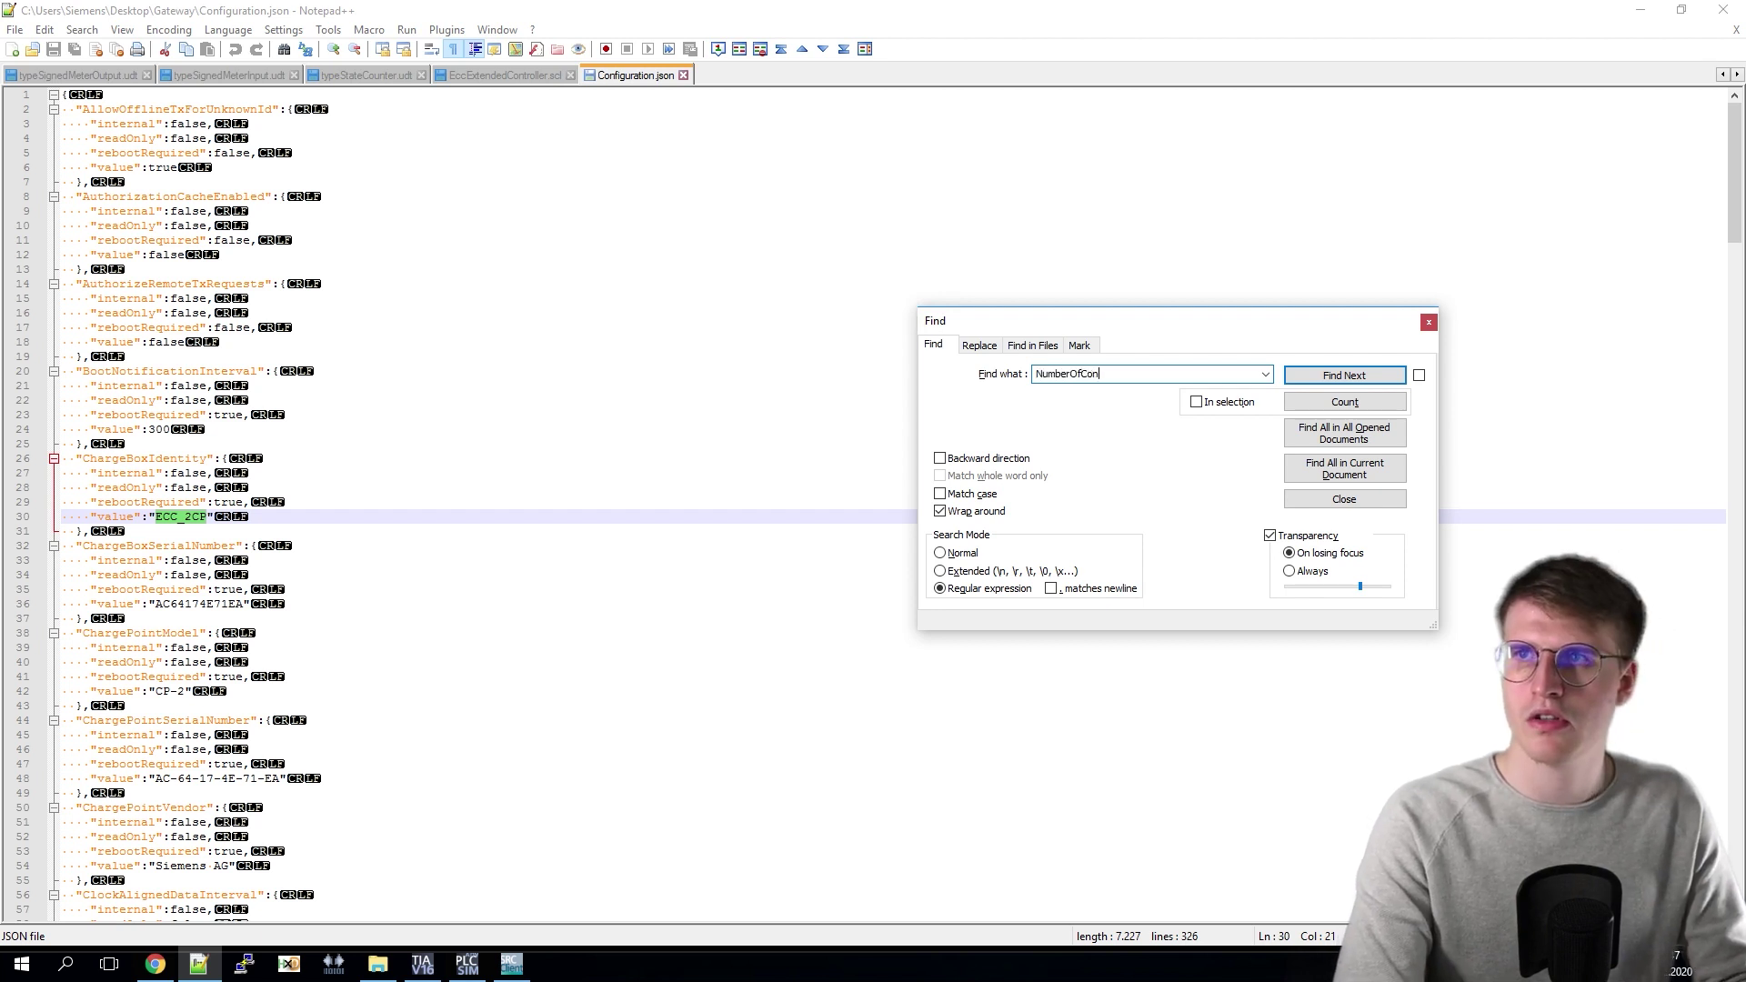
text(nectors)
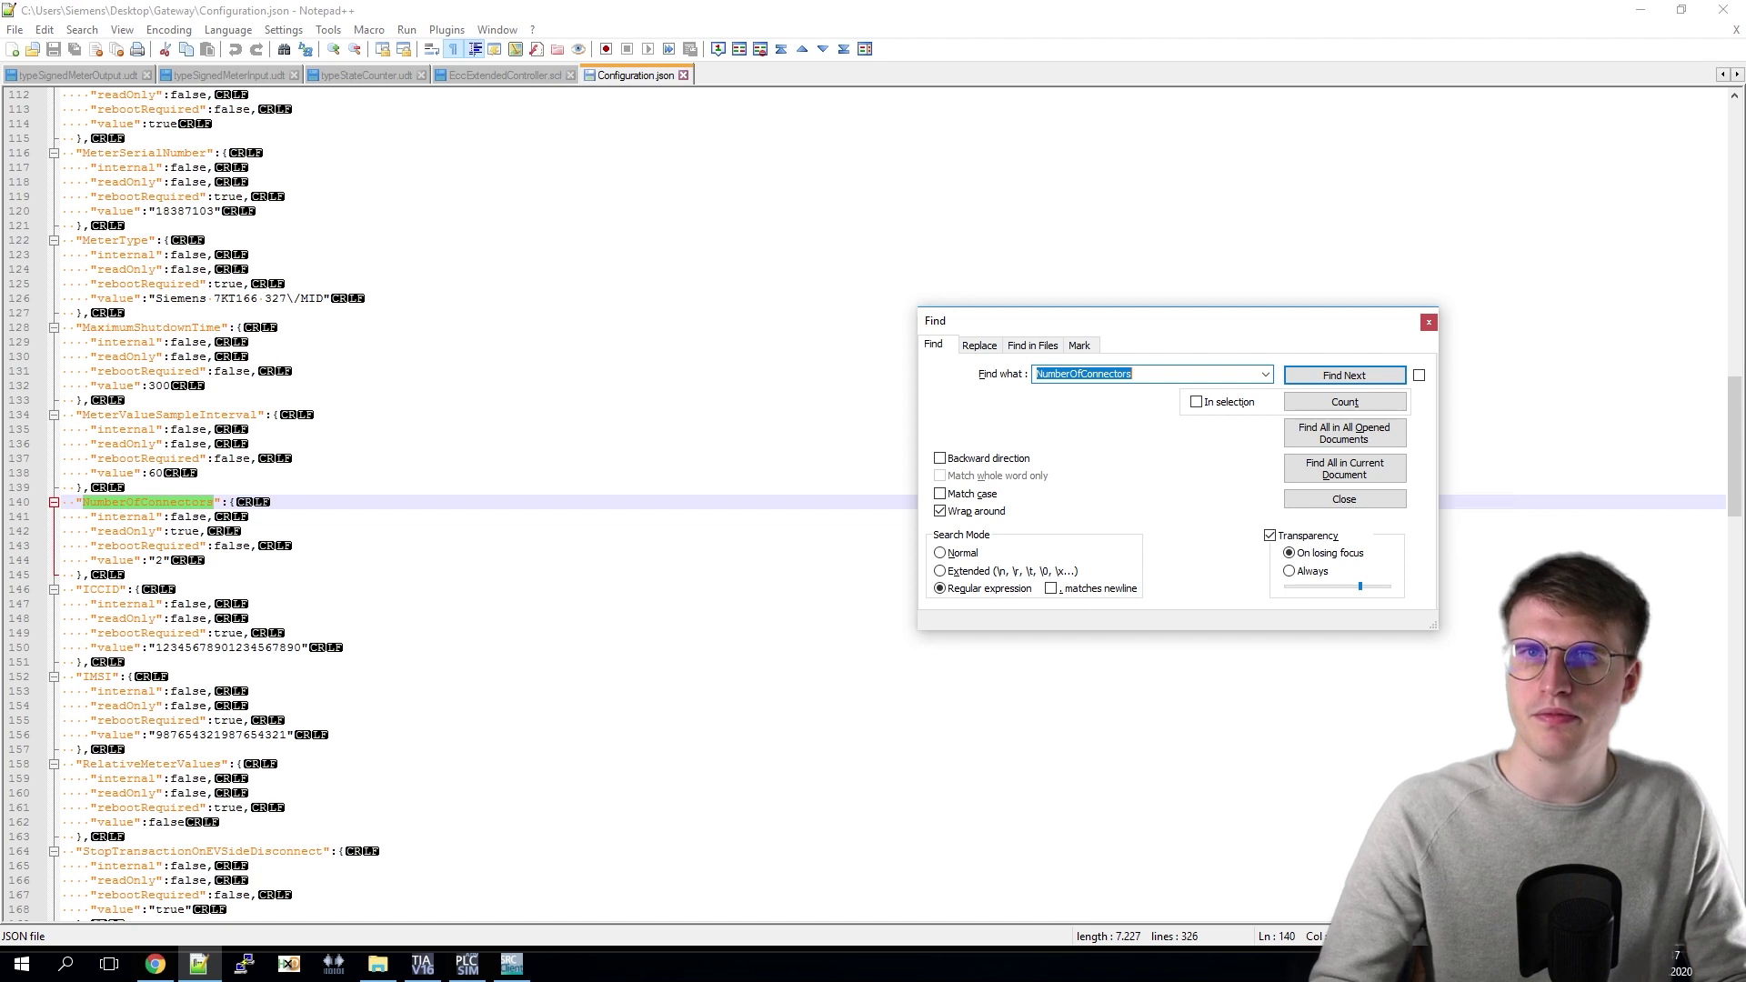
double_click(158, 561)
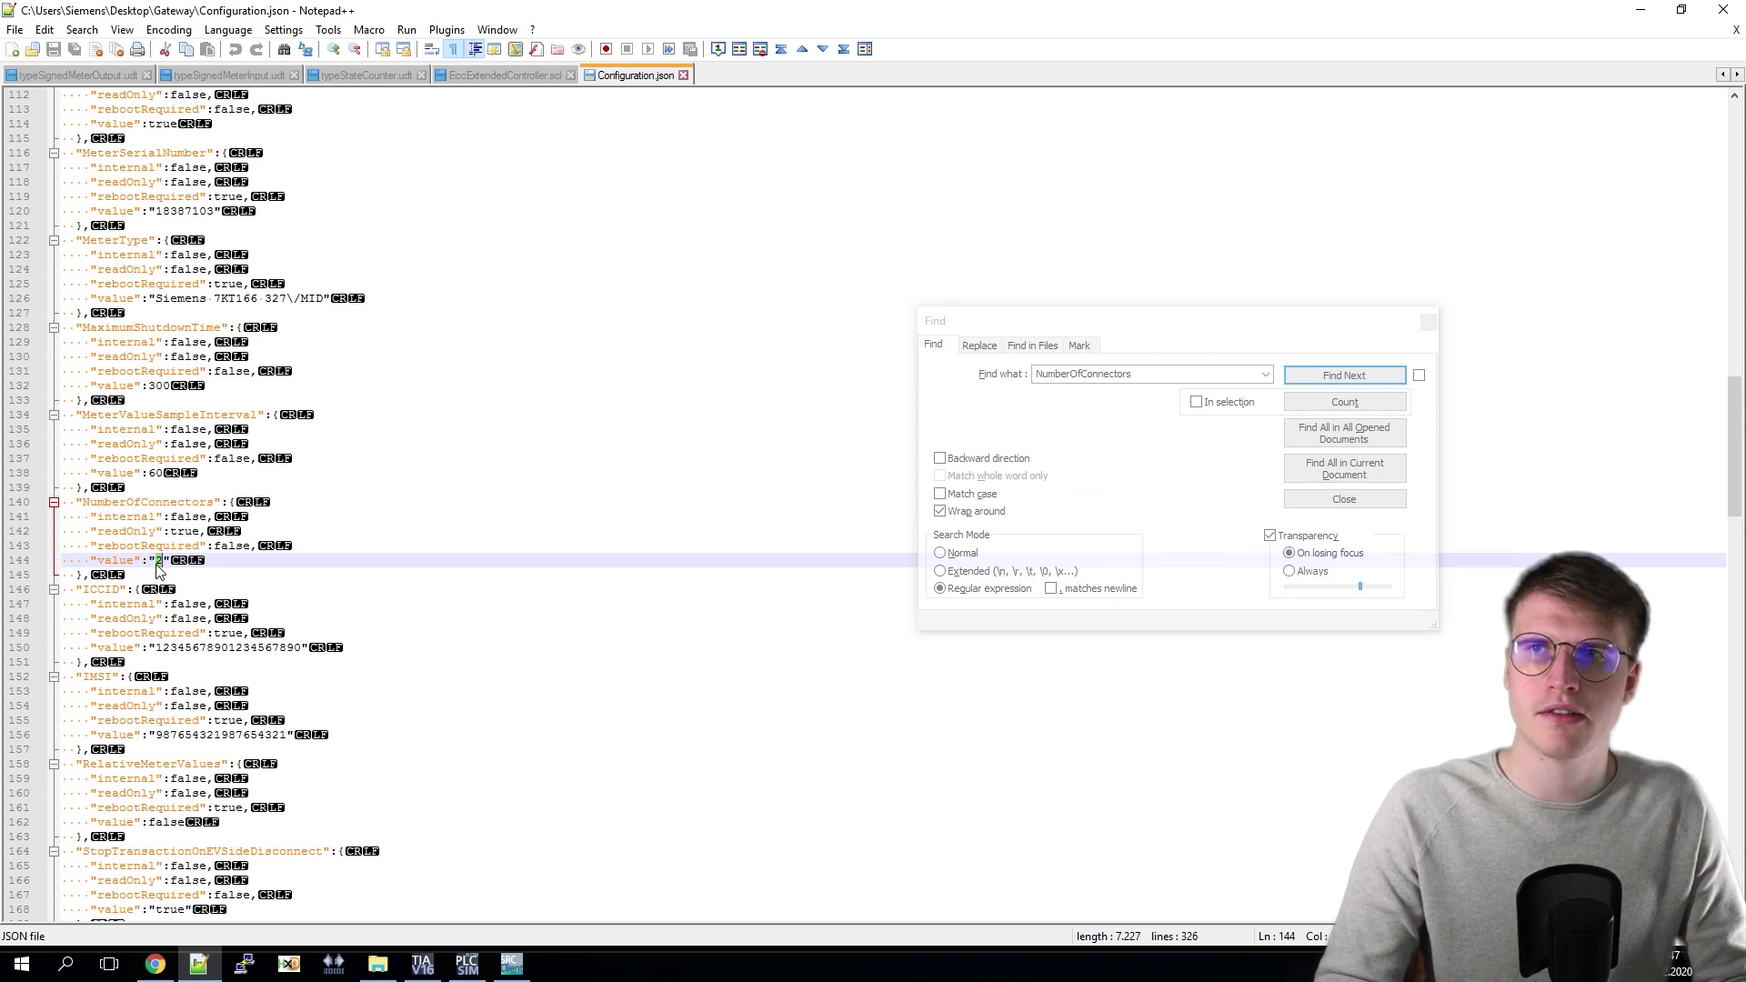
click(1170, 376)
double_click(1173, 377)
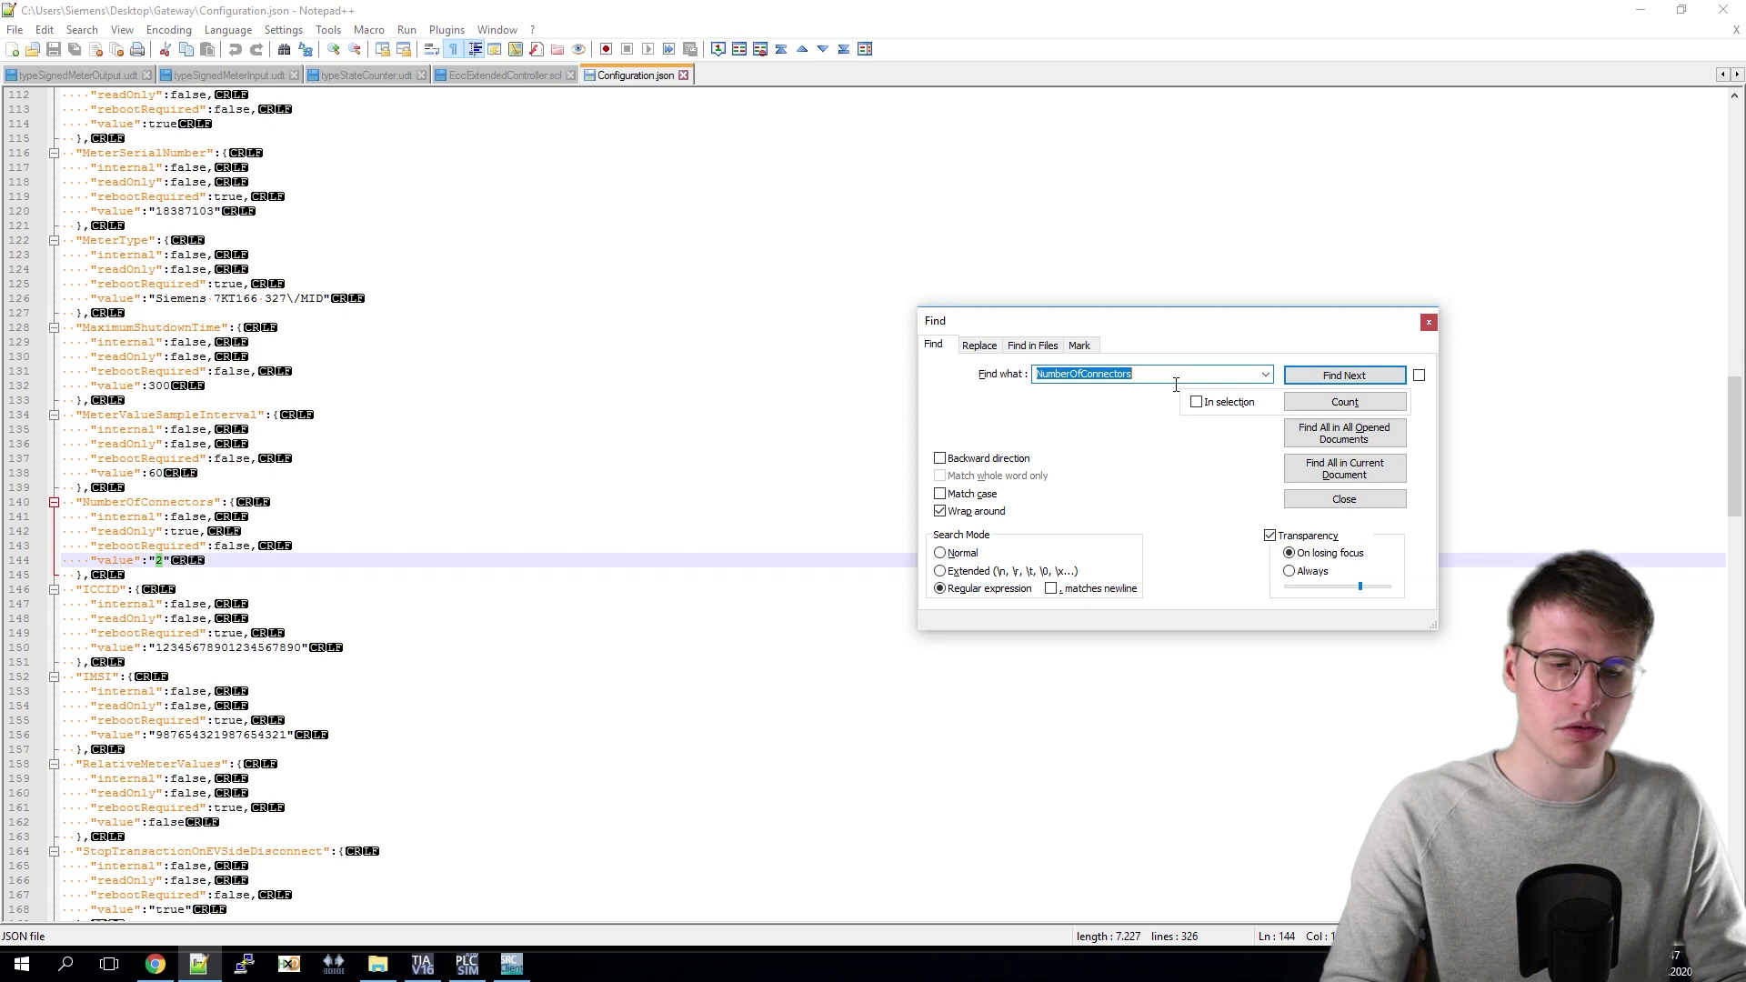
Step: Find TCPTransSocketIP and highlight its IP value 192.168.0.1 on line 192
text(TCP)
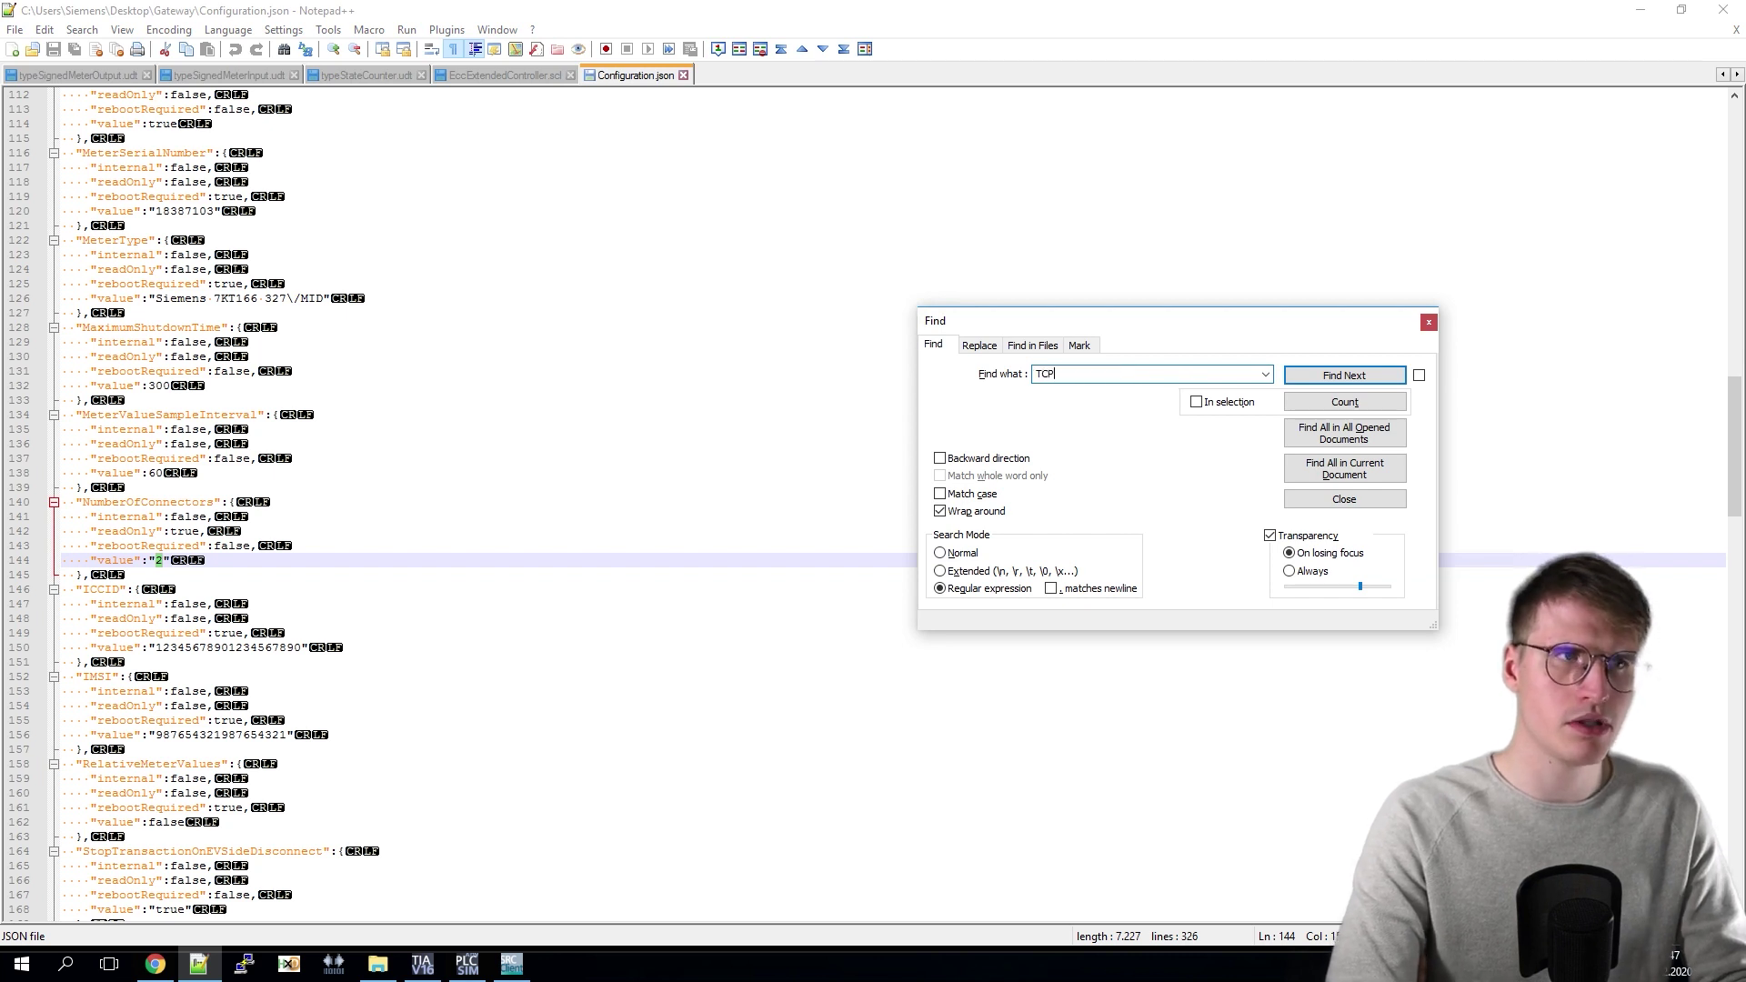
text(TransS)
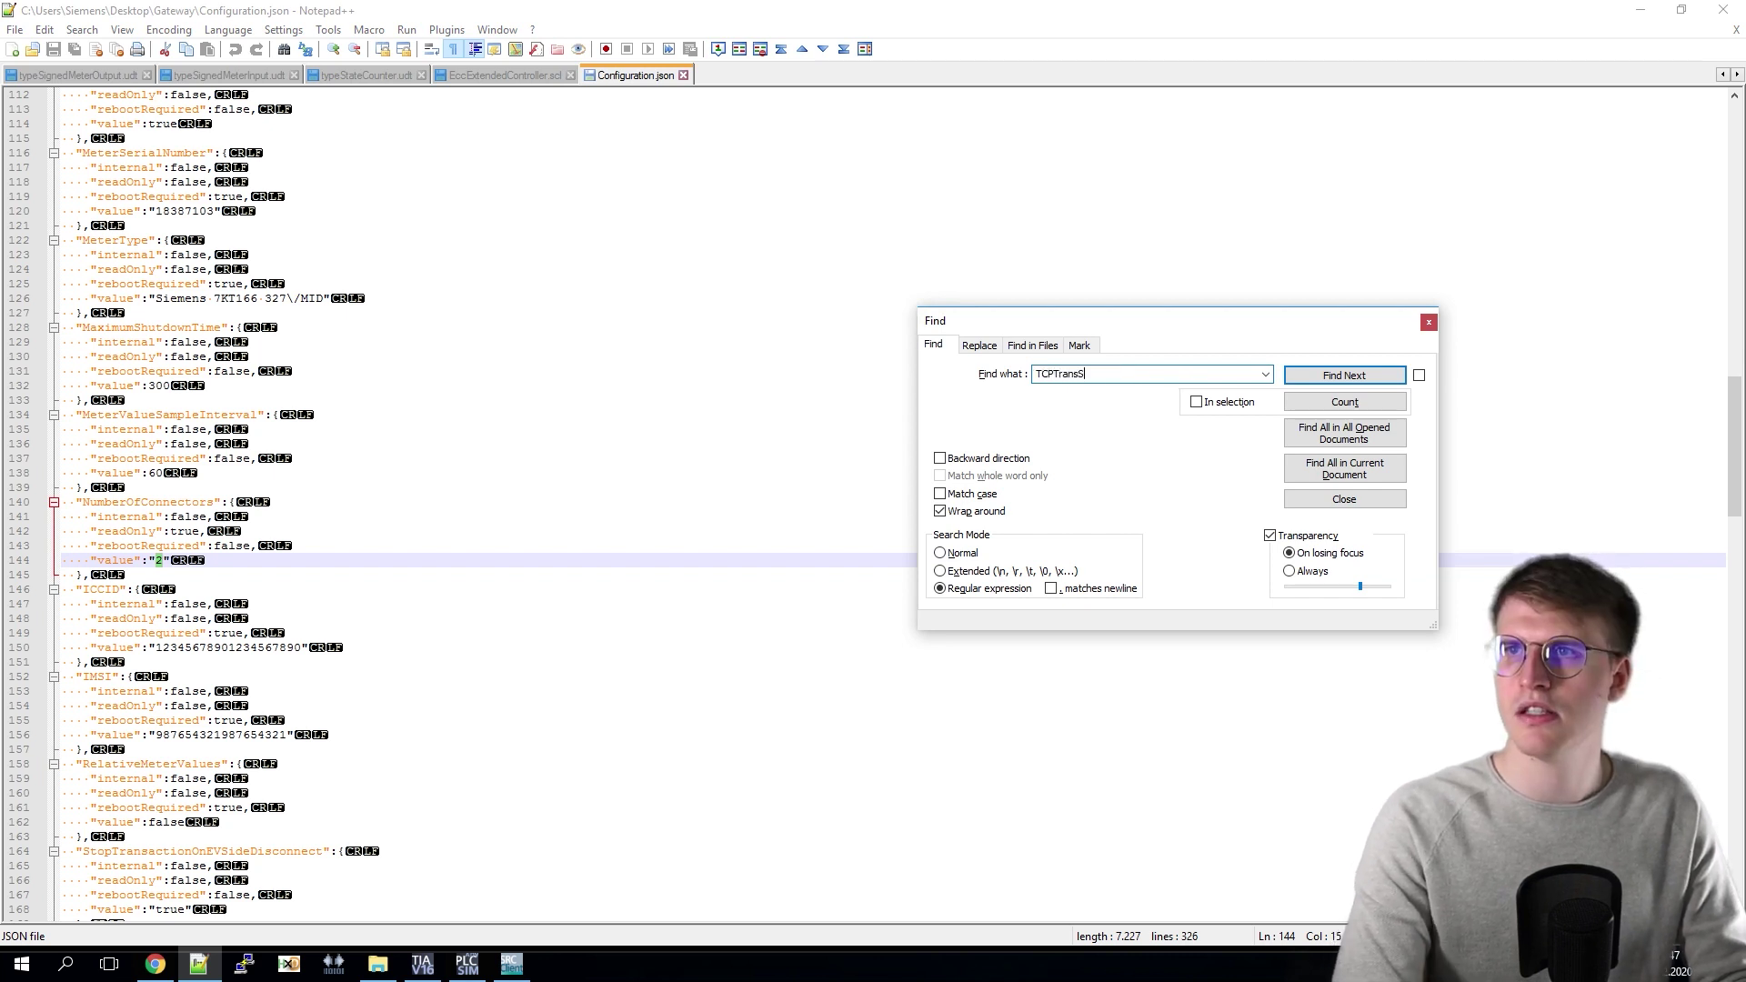
text(ocket)
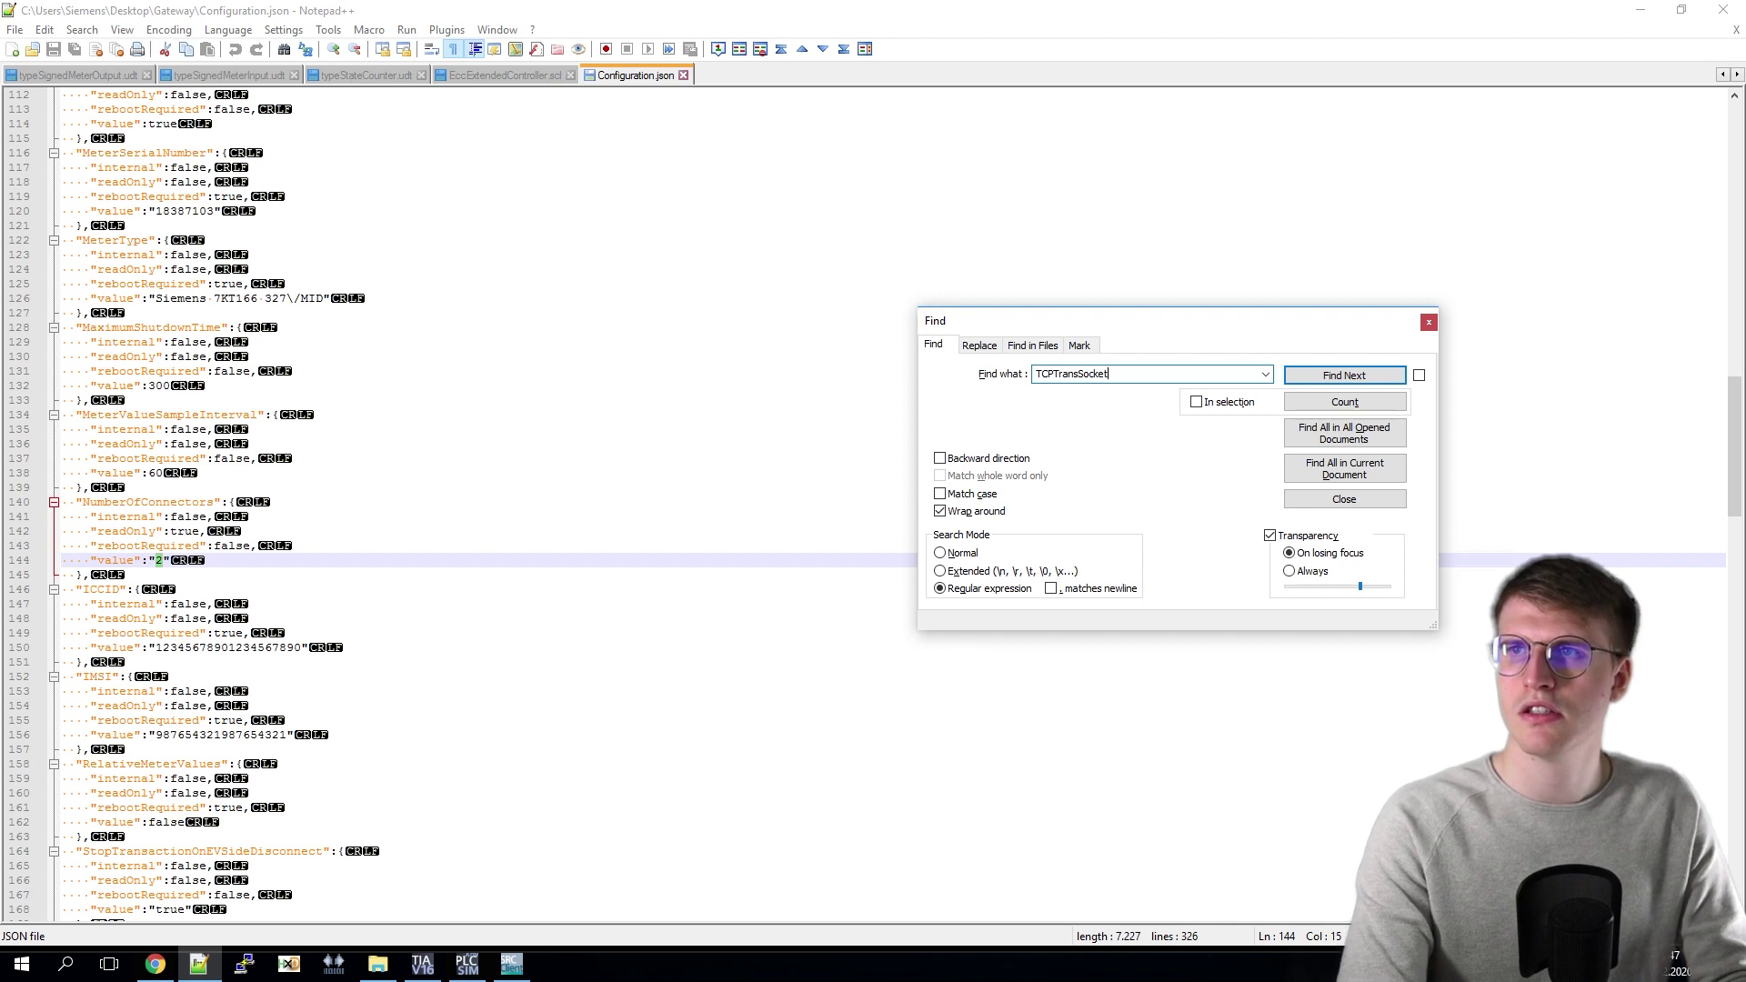
text(IP)
key(Return)
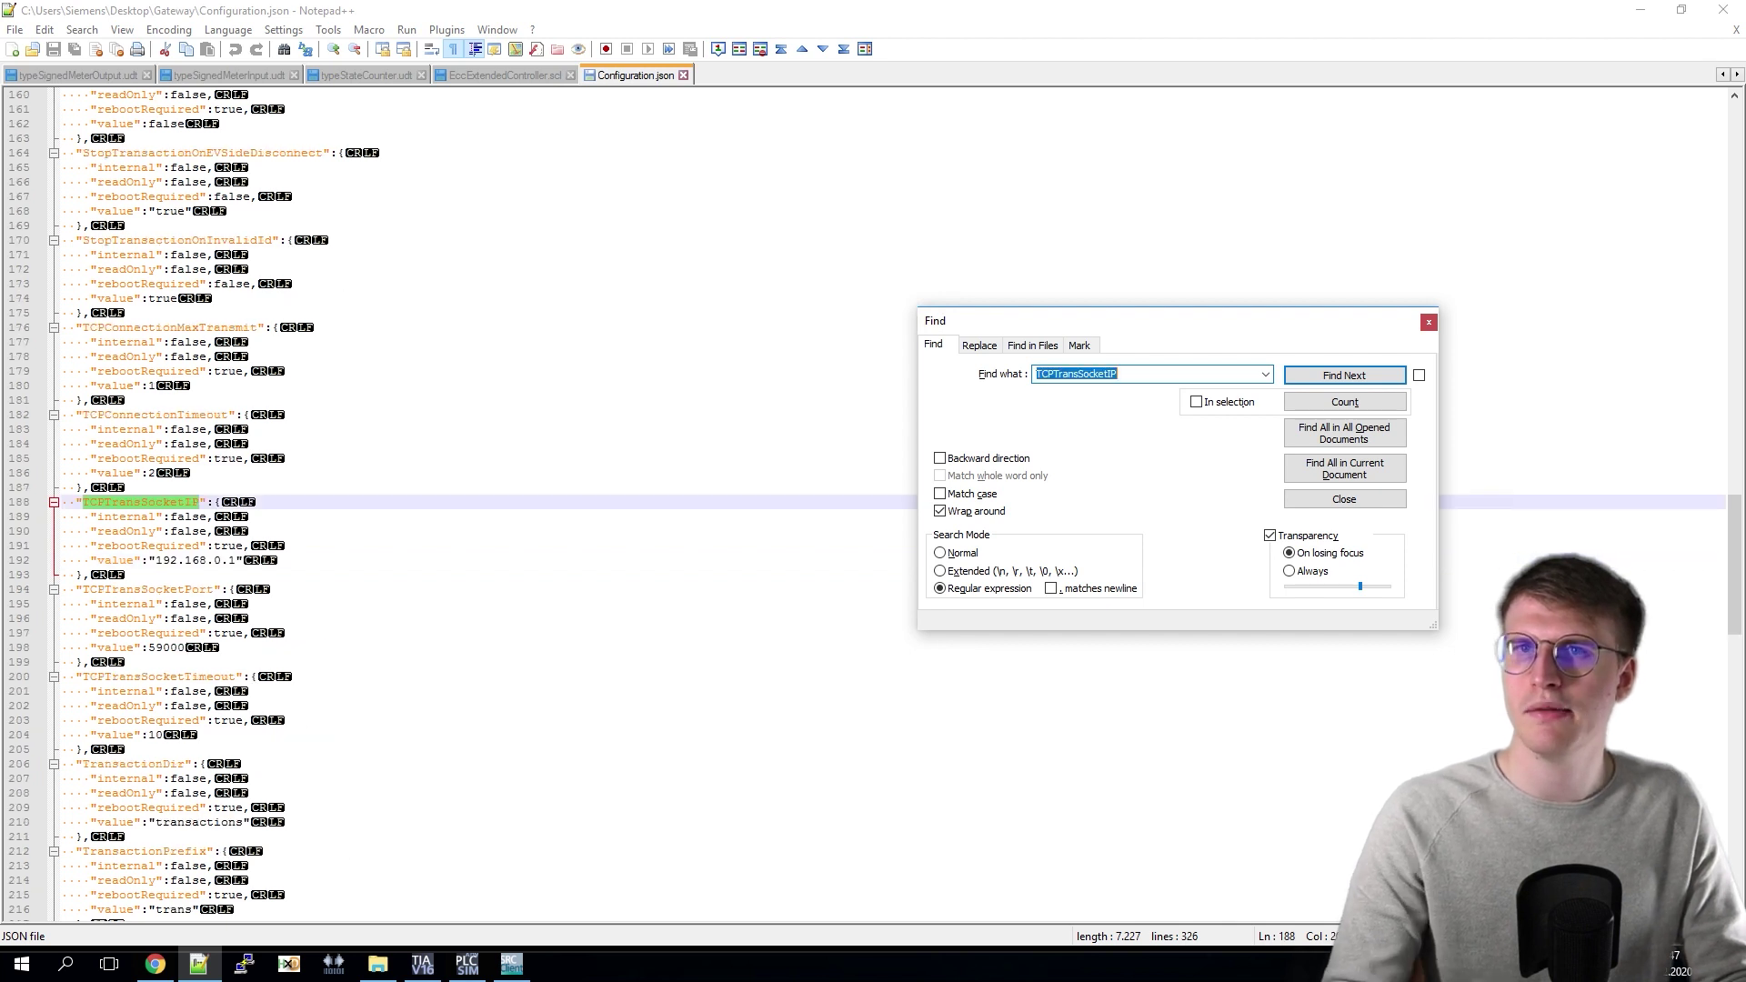
click(155, 563)
drag(227, 570, 241, 570)
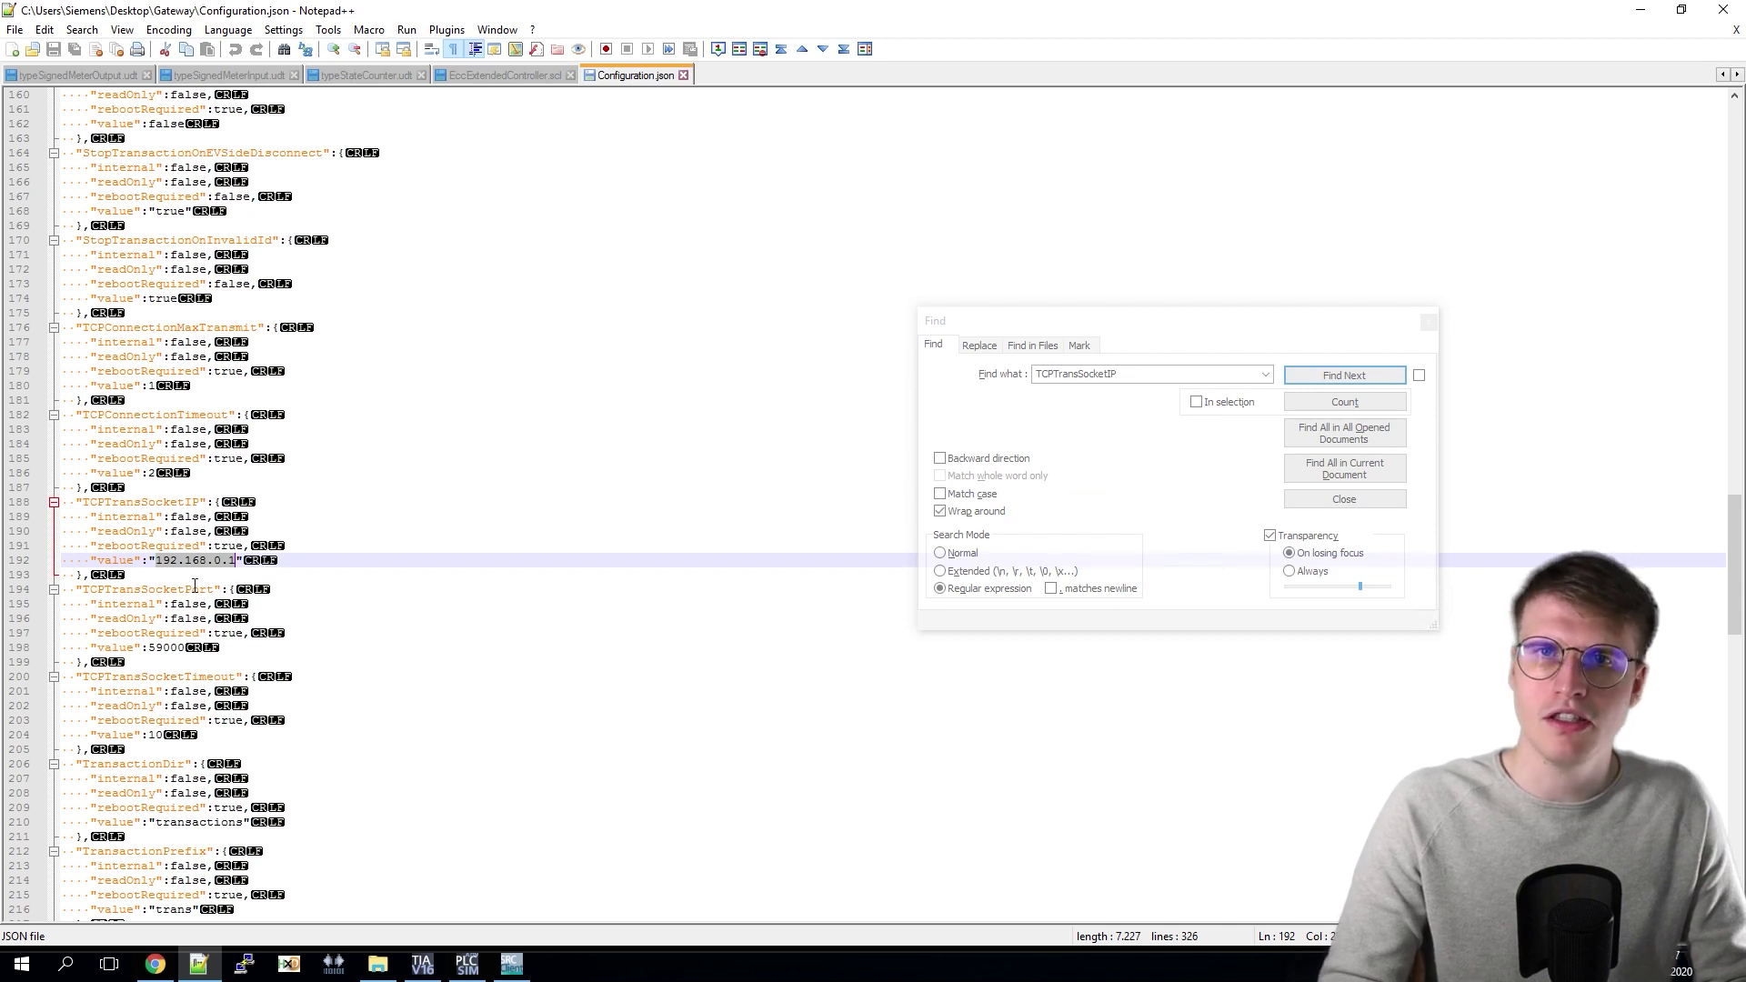
Step: Find WebsocketURL and highlight its value ws://192.168.4.71:8180/steve/websocket/CentralSystemService
double_click(1142, 383)
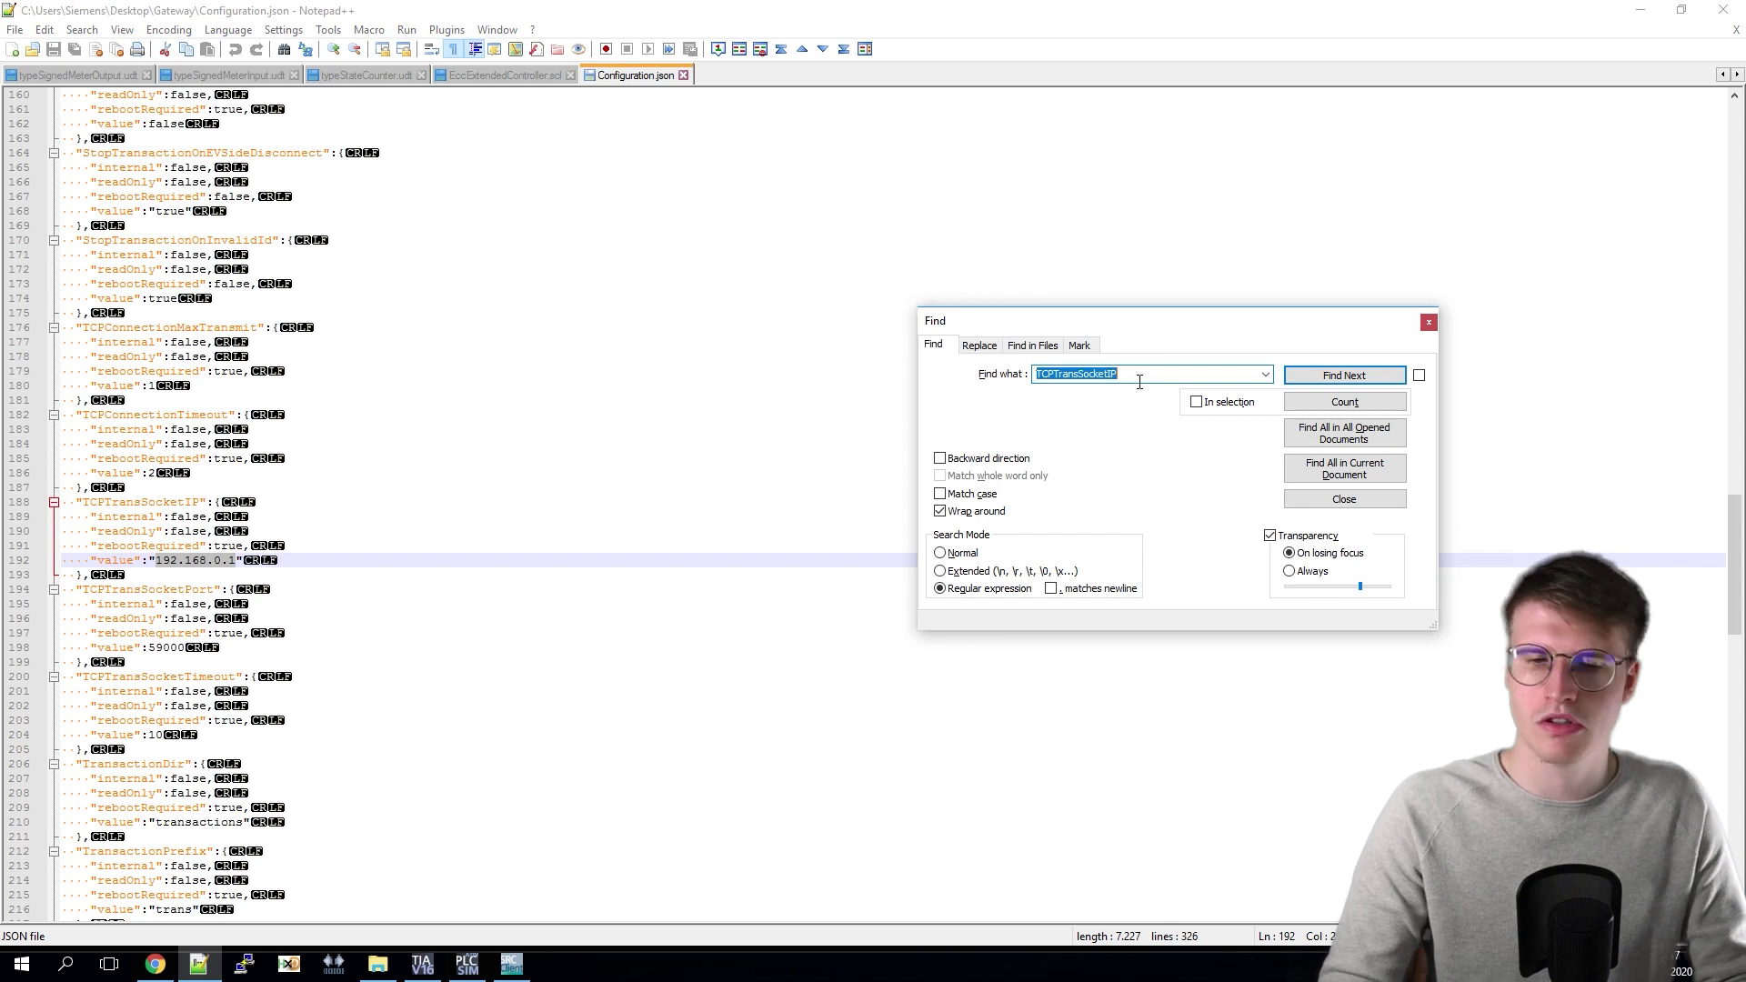
text(We)
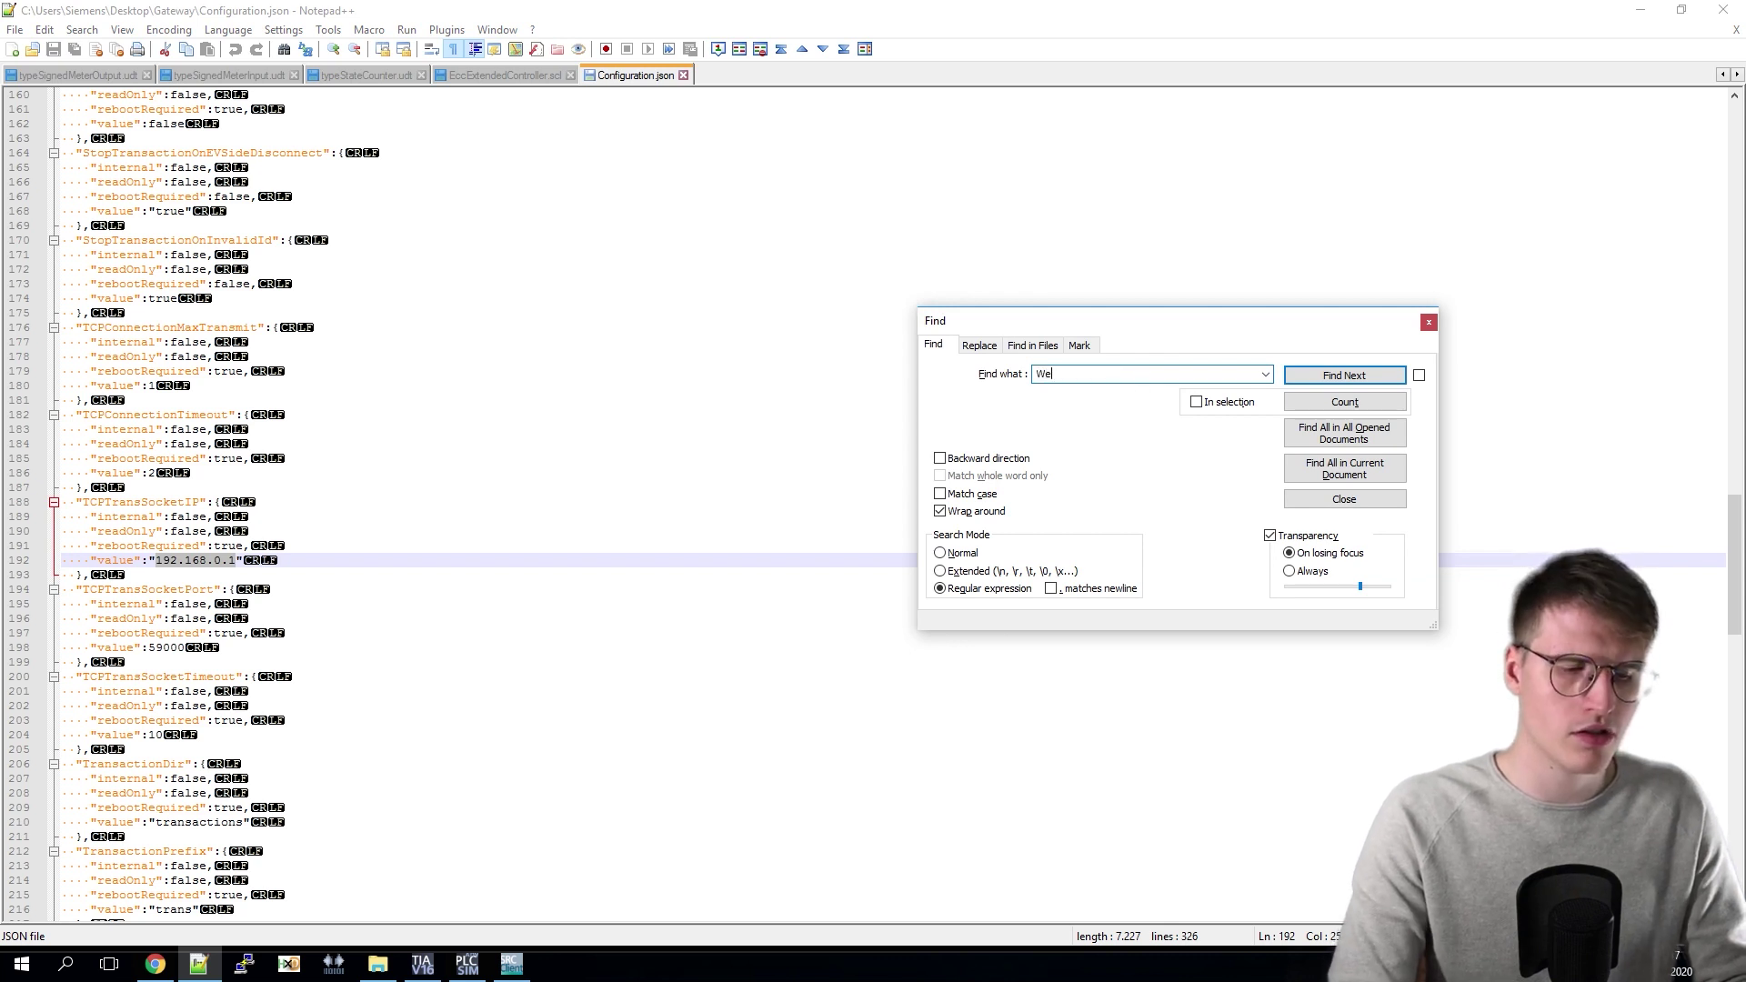
text(bS)
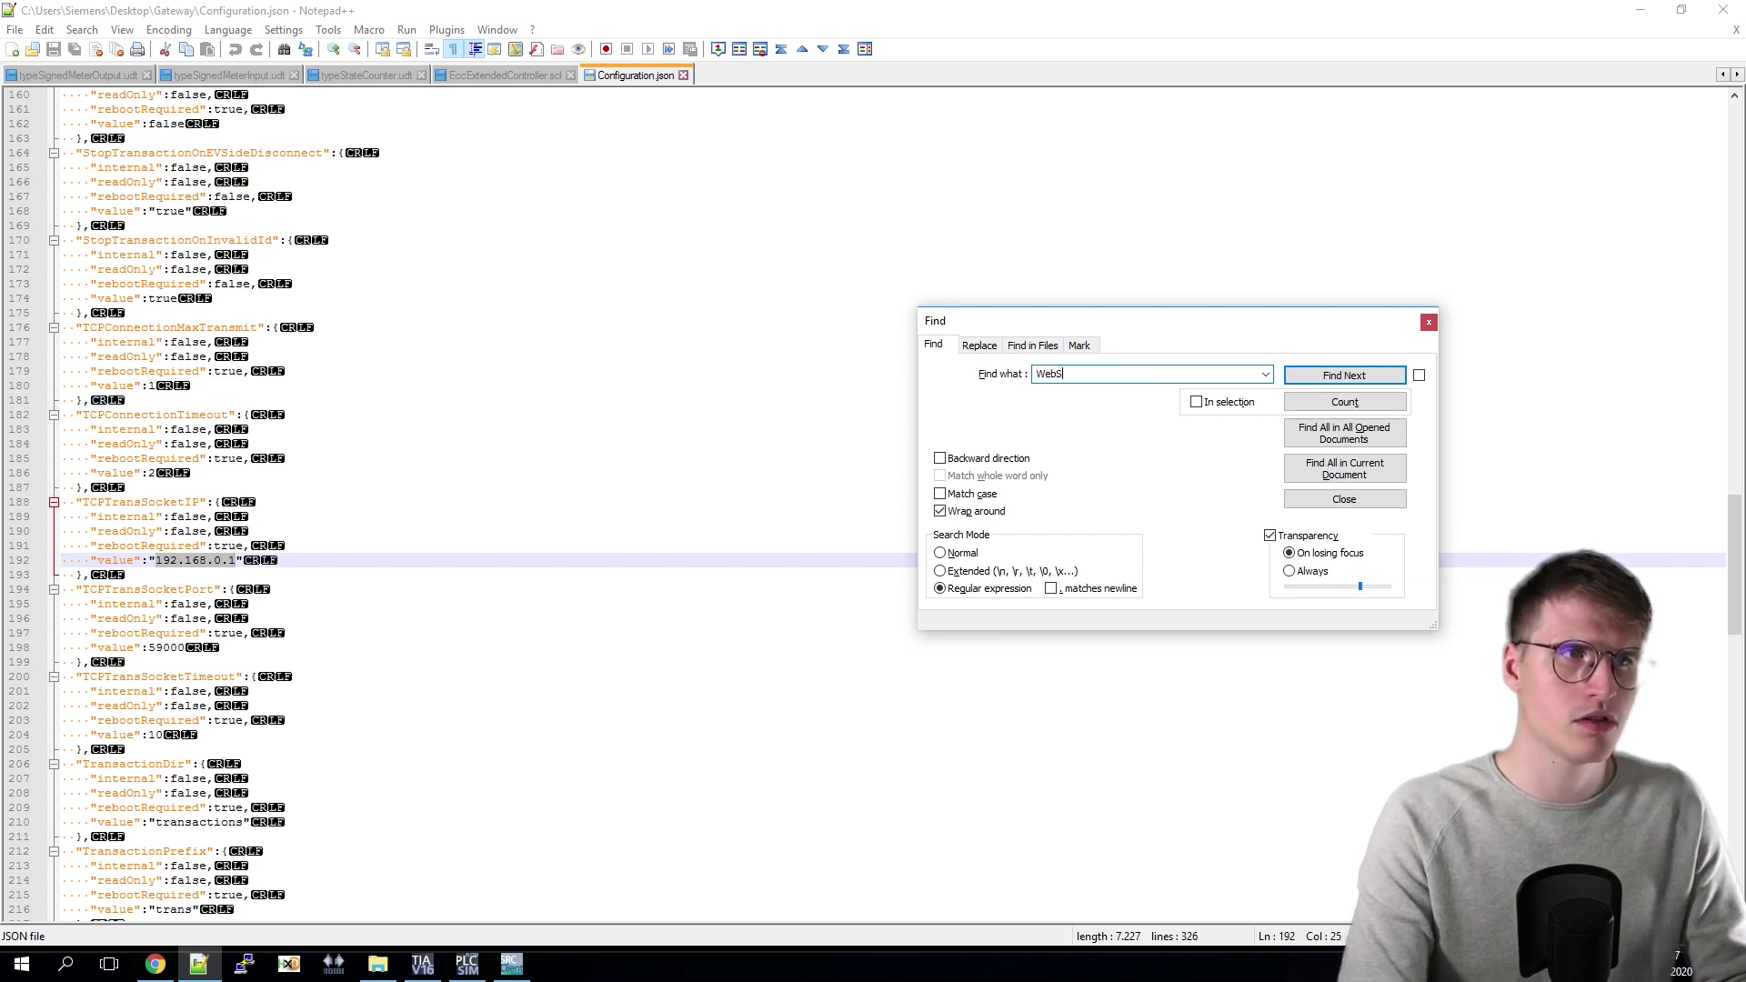
text(socketUR)
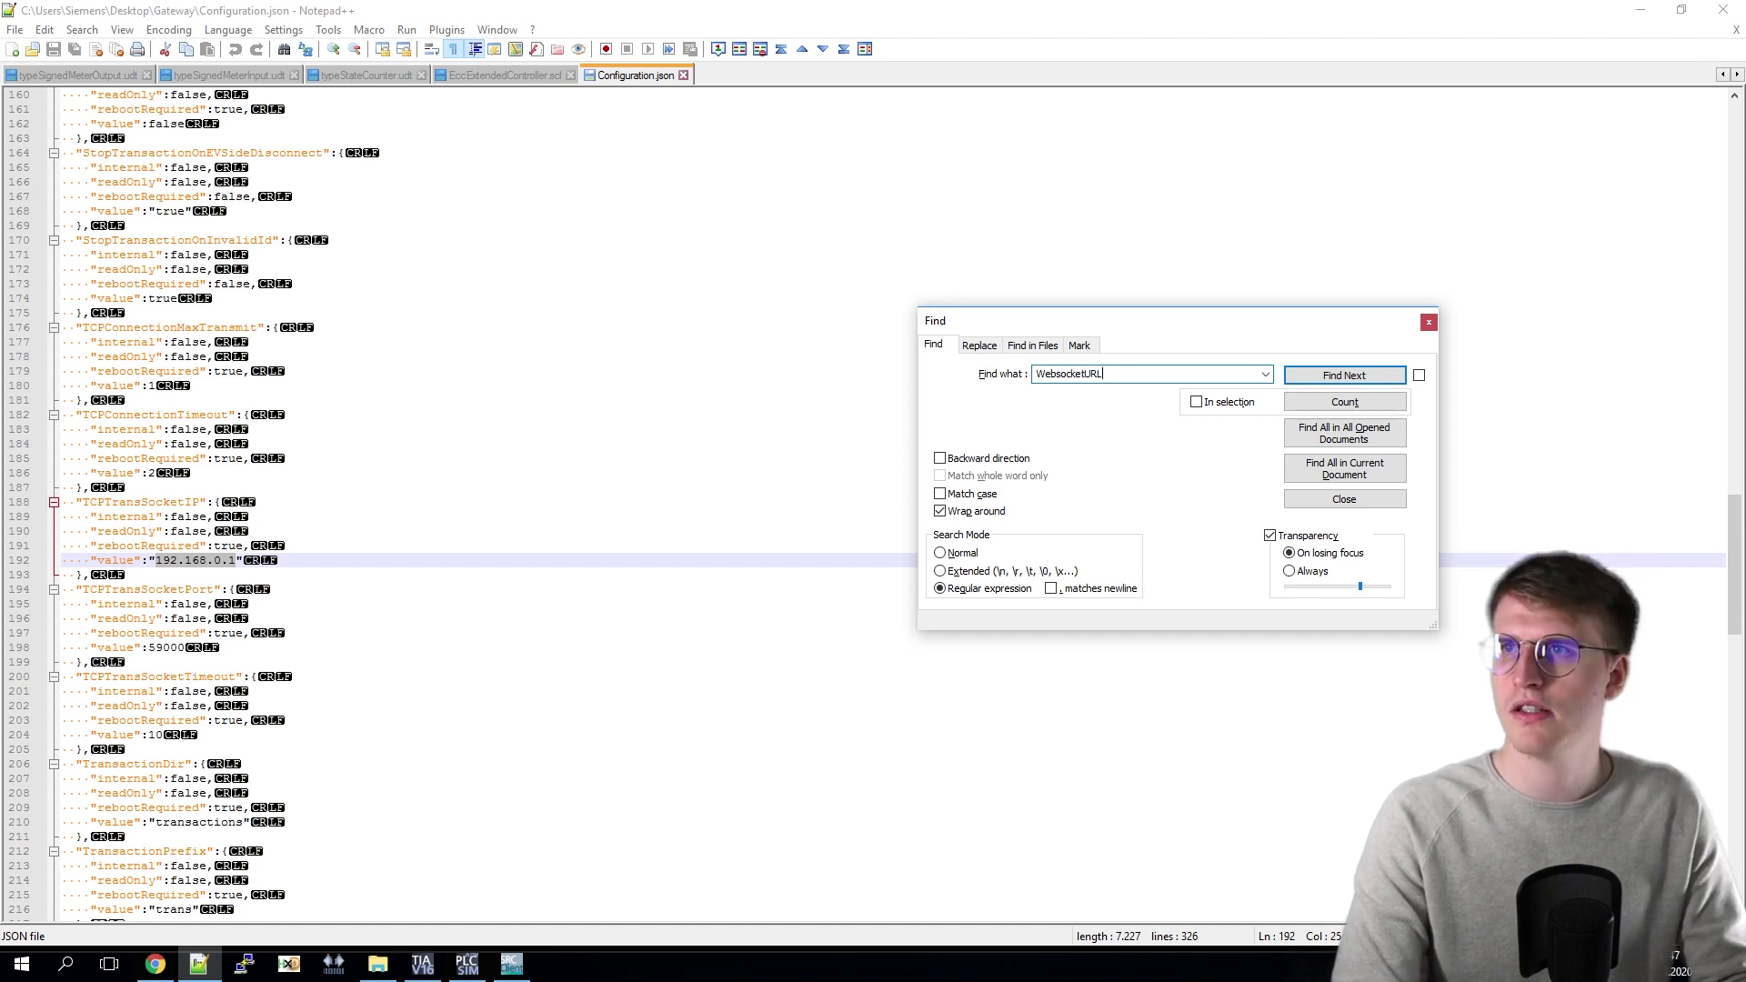
text(L)
key(Return)
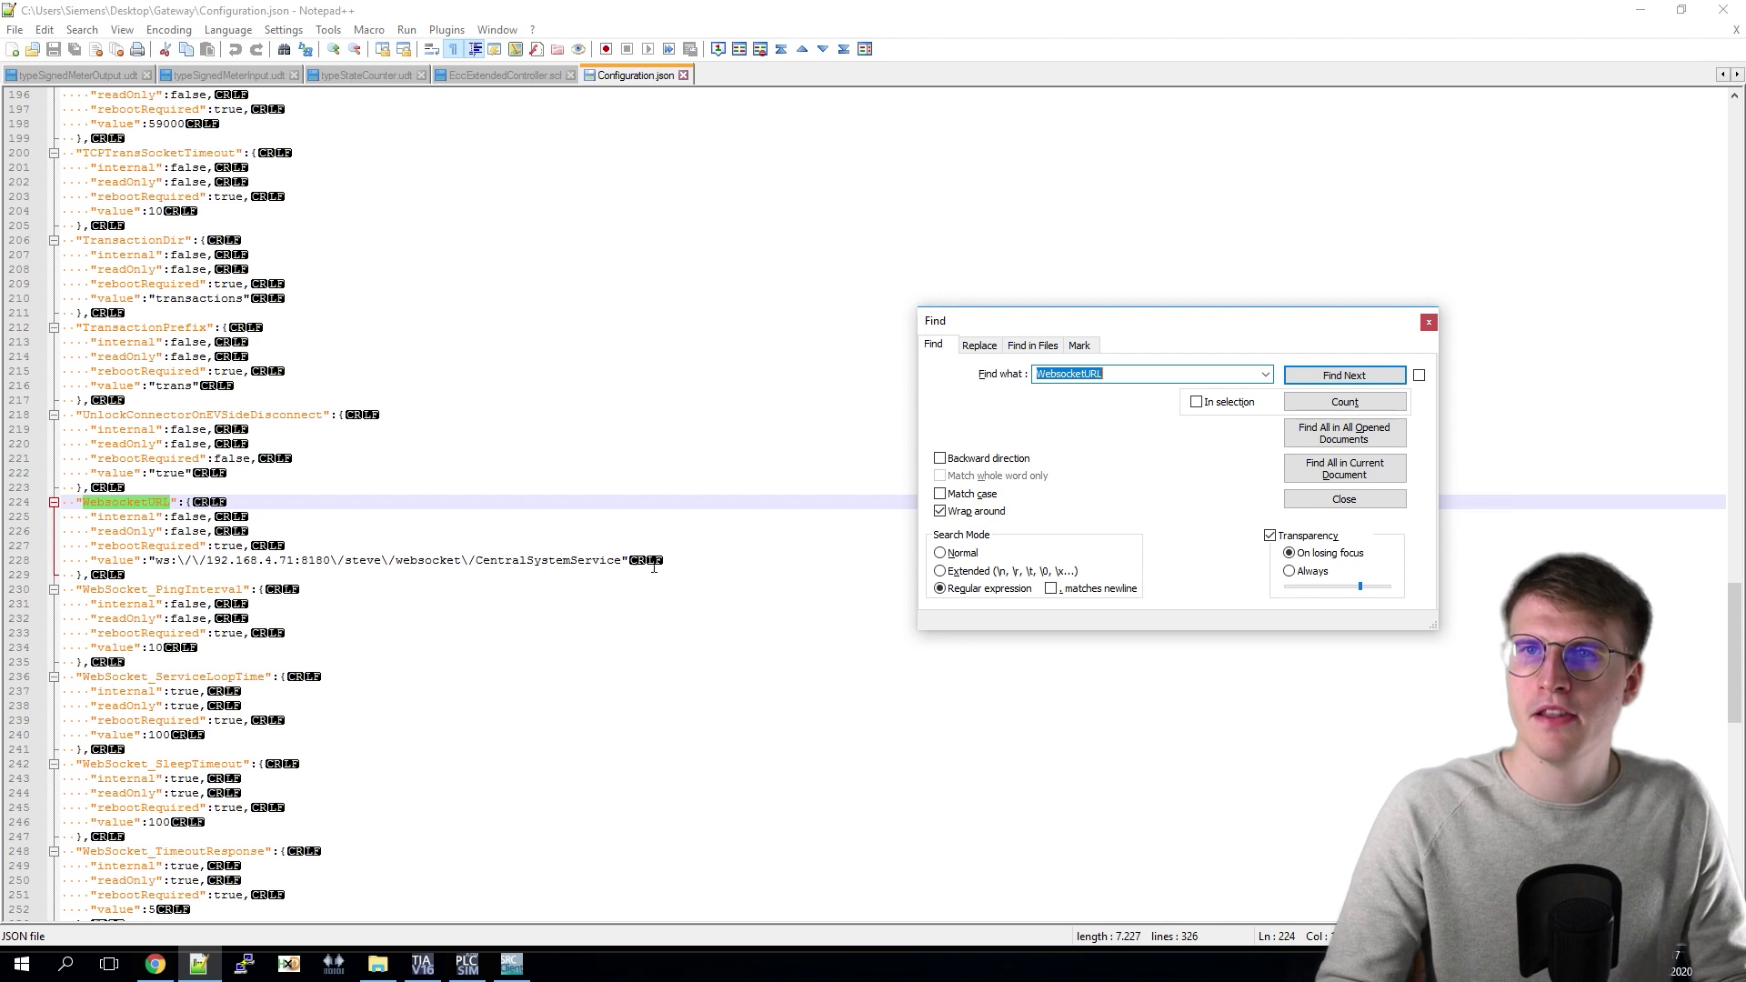
drag(696, 563, 88, 564)
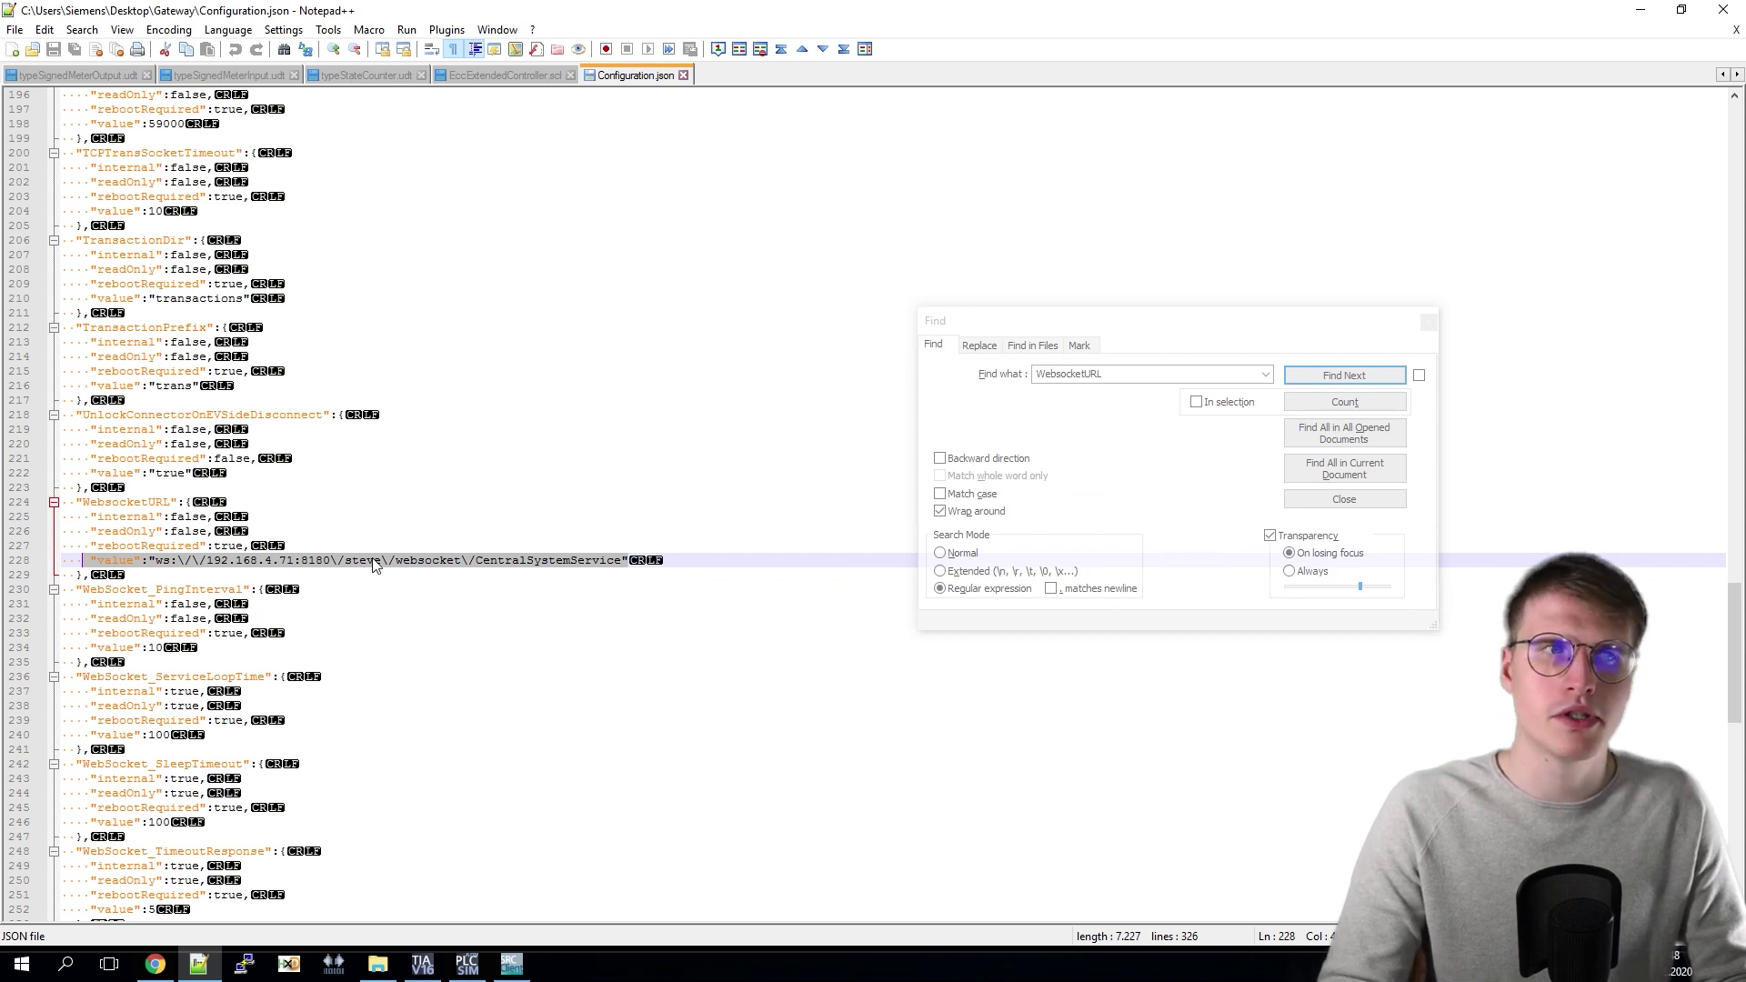
click(1136, 383)
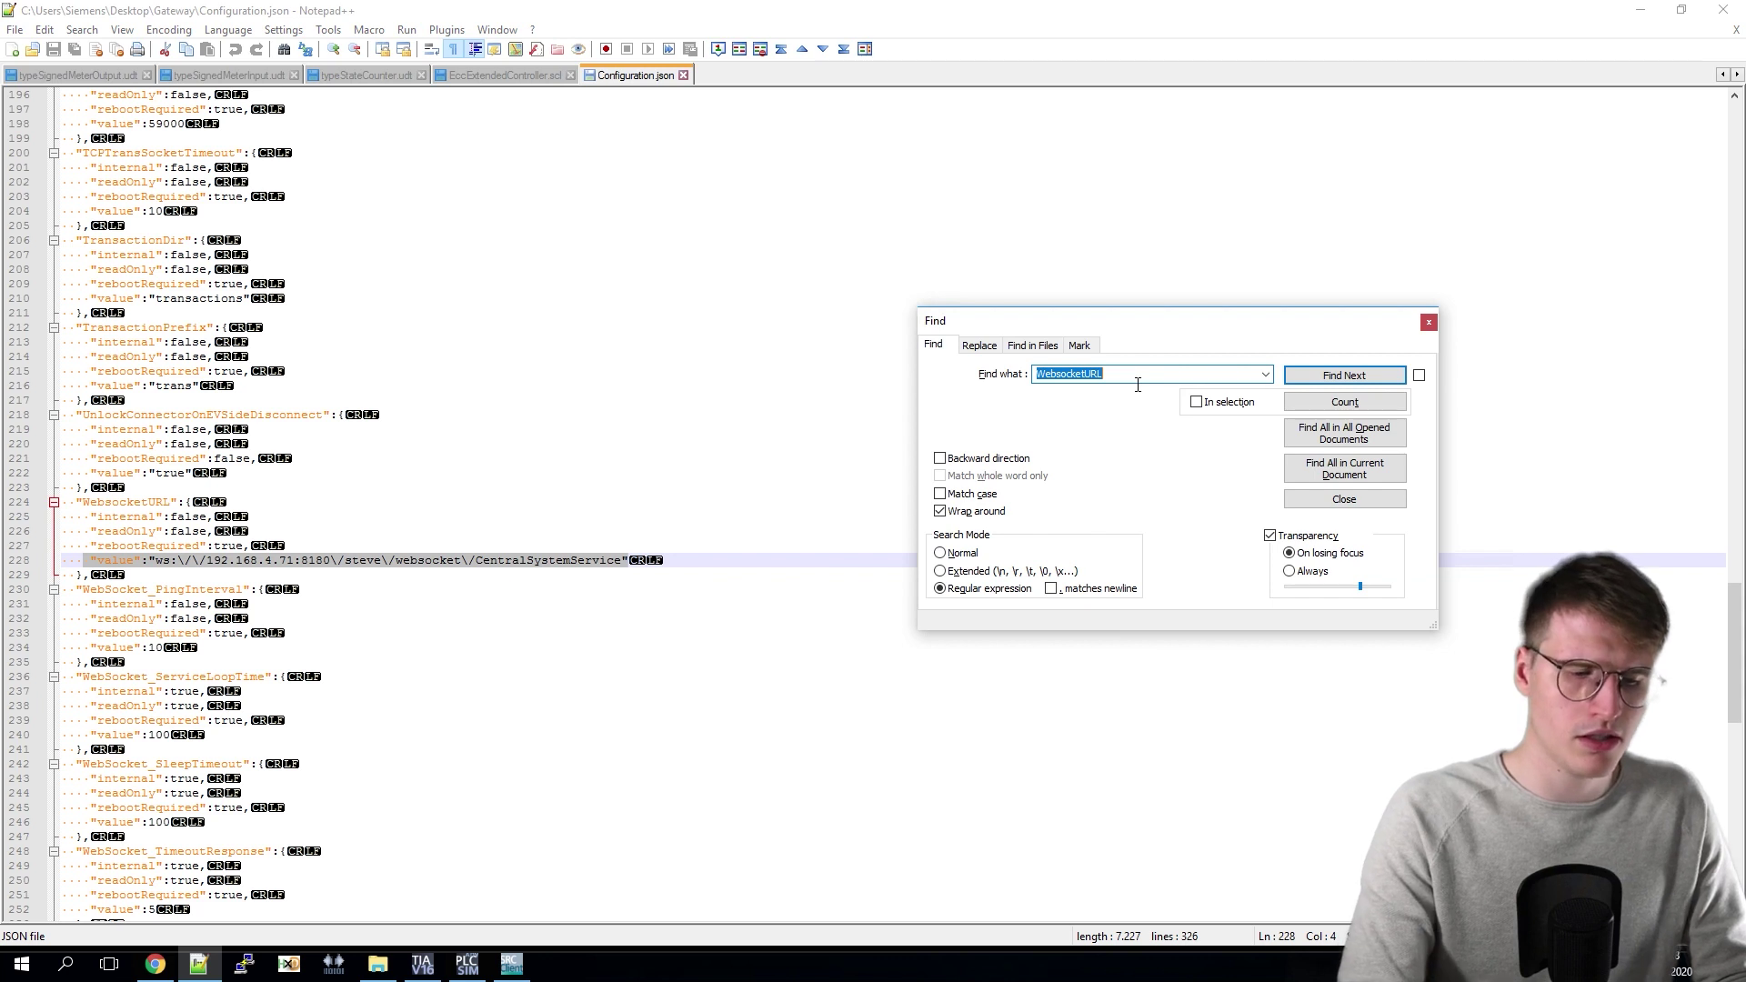
Step: Find Logging_Filename, confirm it reads log.txt, then close both Notepad++ windows
text(Lo)
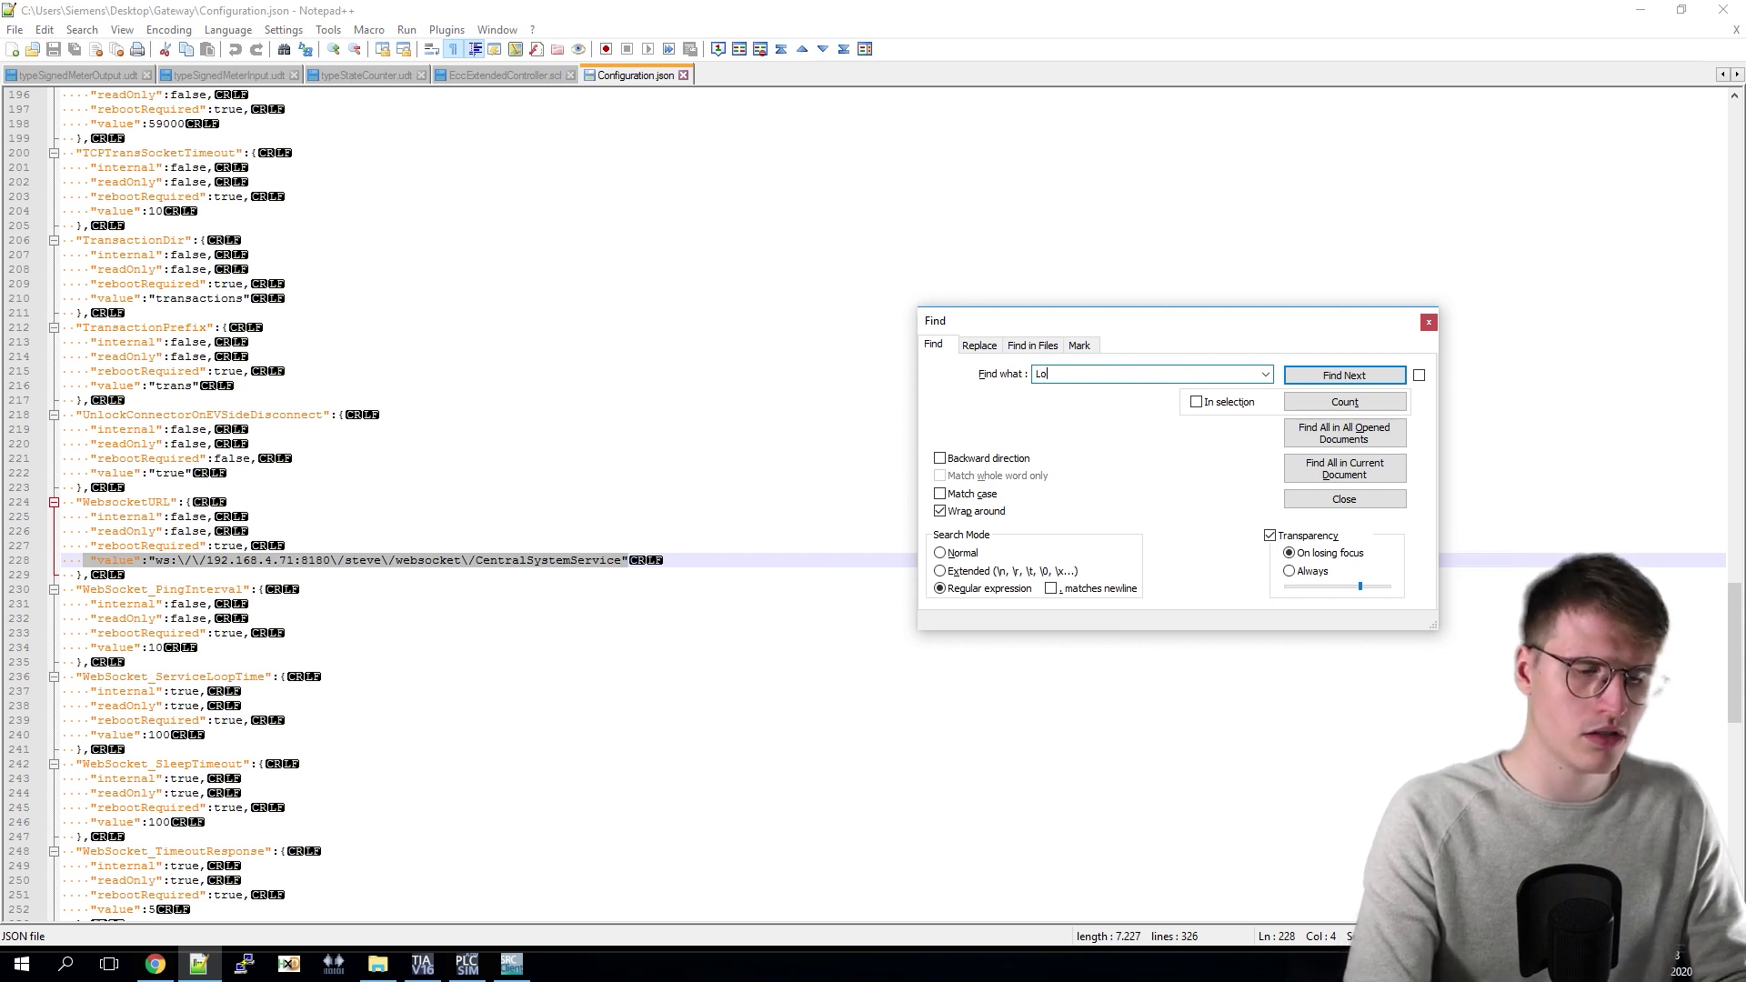
text(gging_Filename)
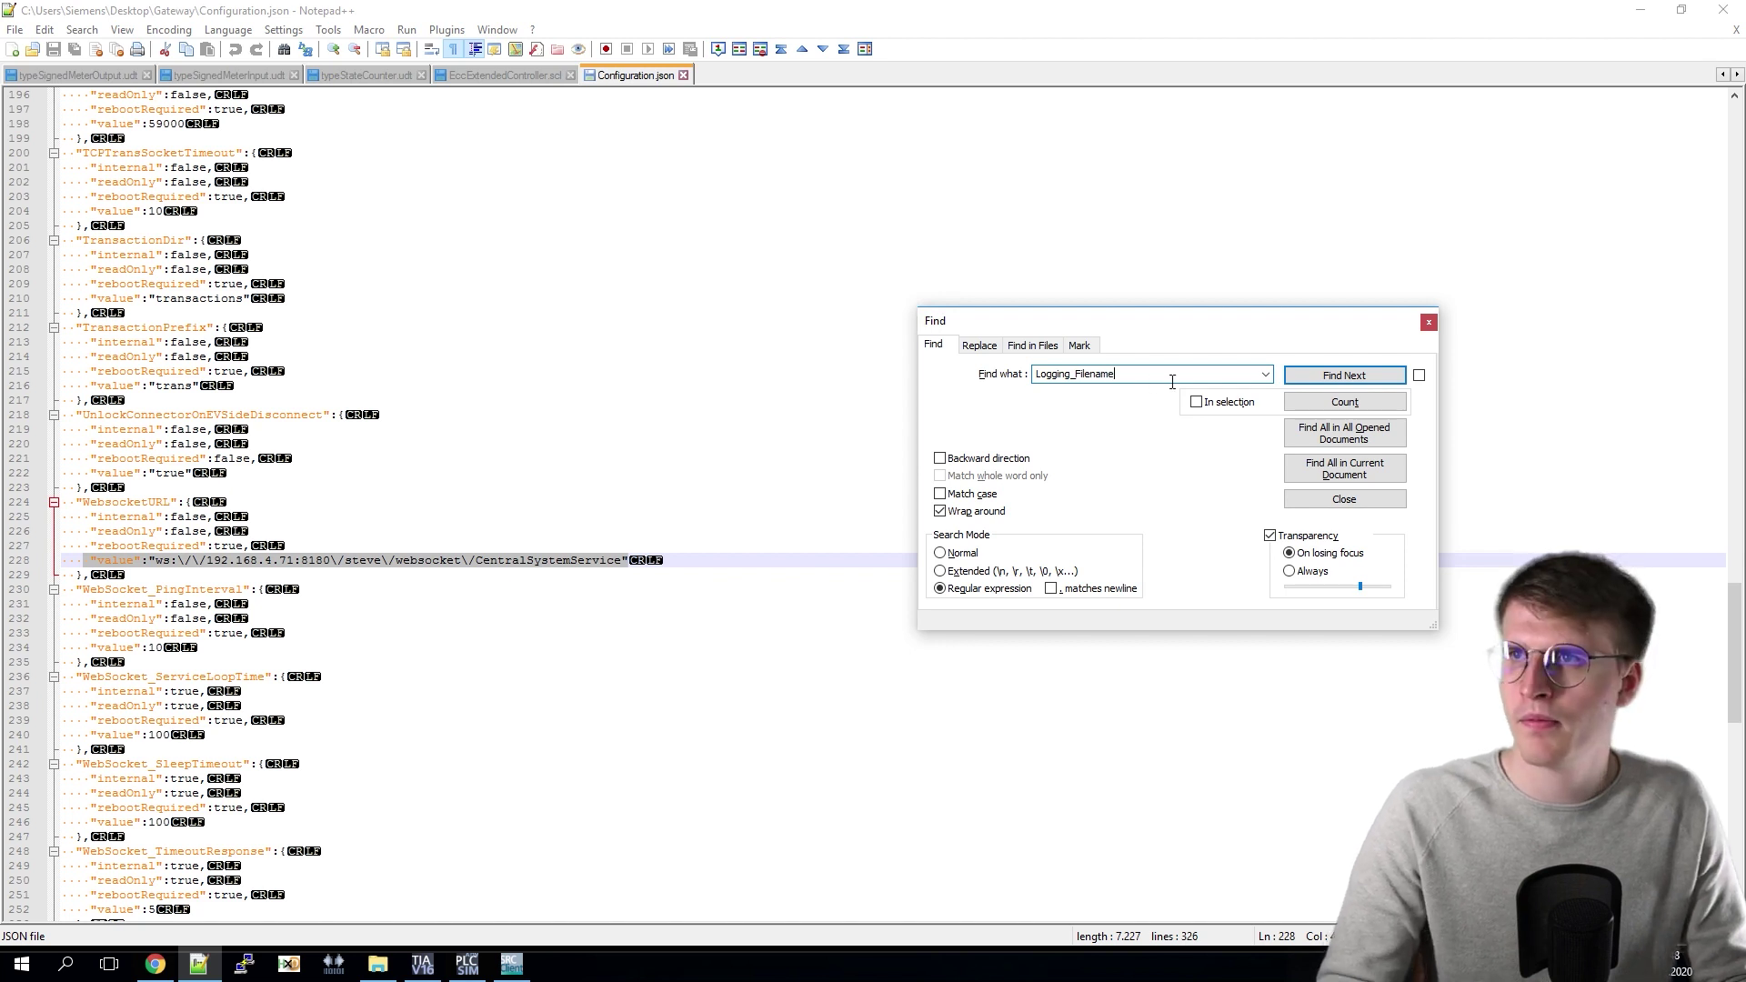
click(1334, 380)
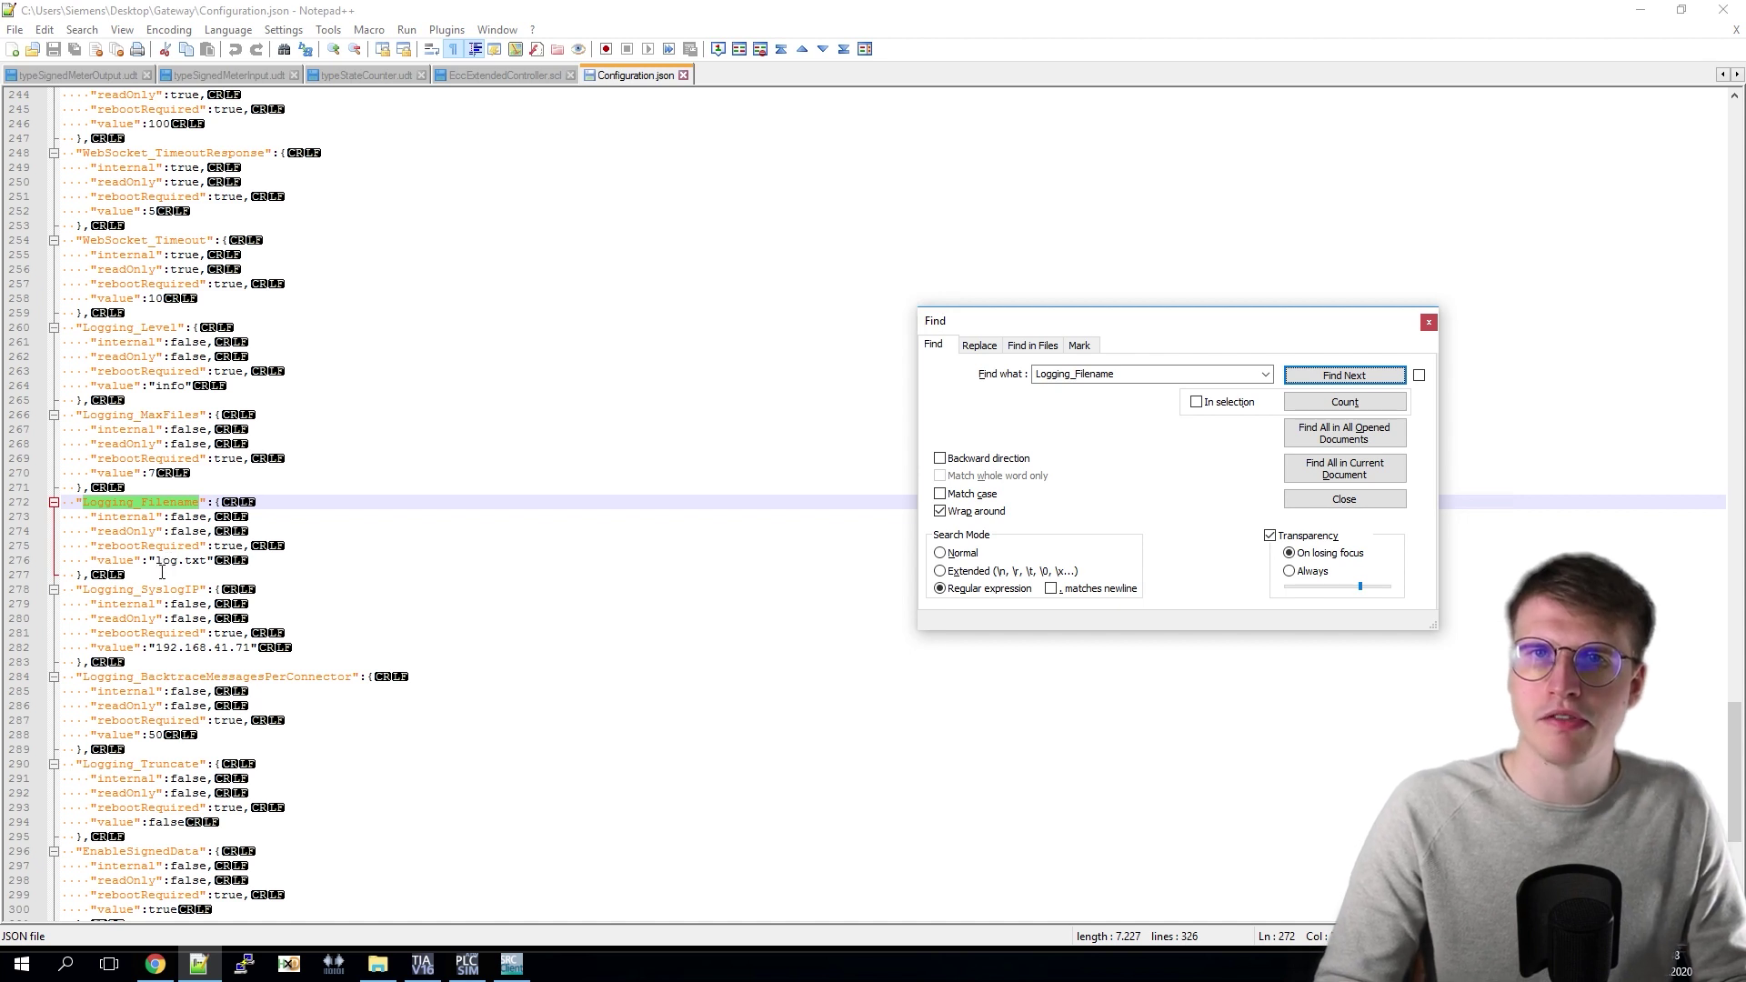
drag(154, 573, 214, 574)
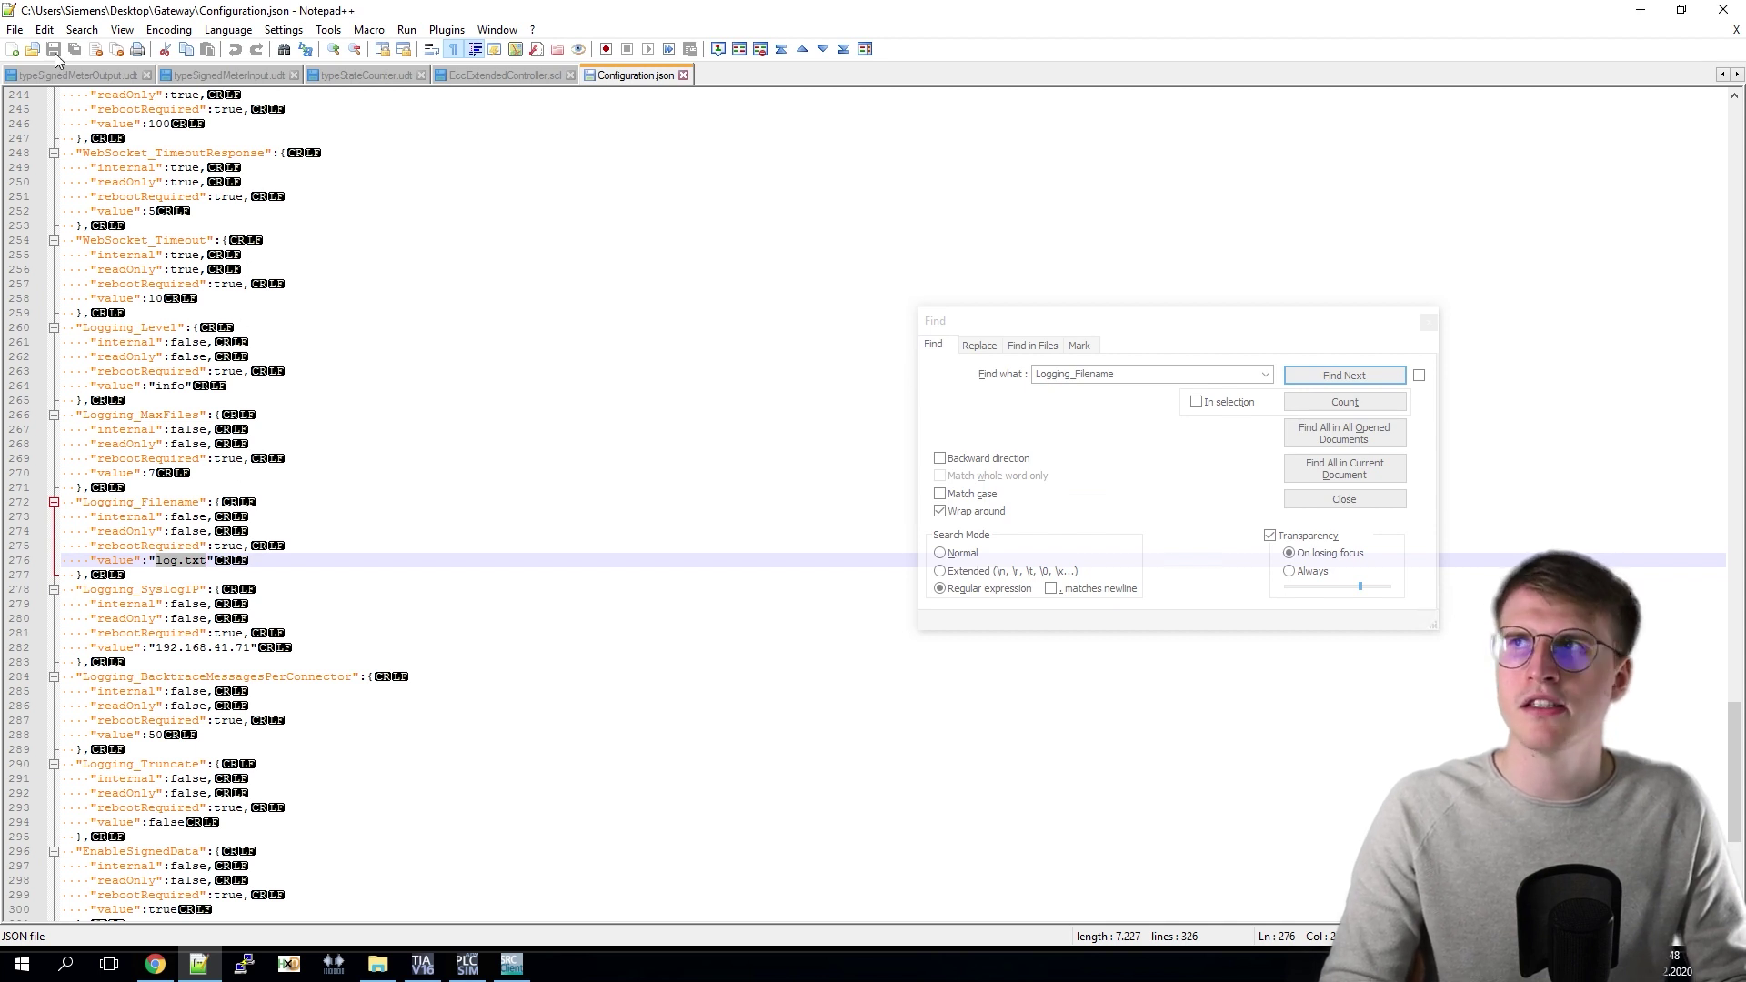
click(1722, 13)
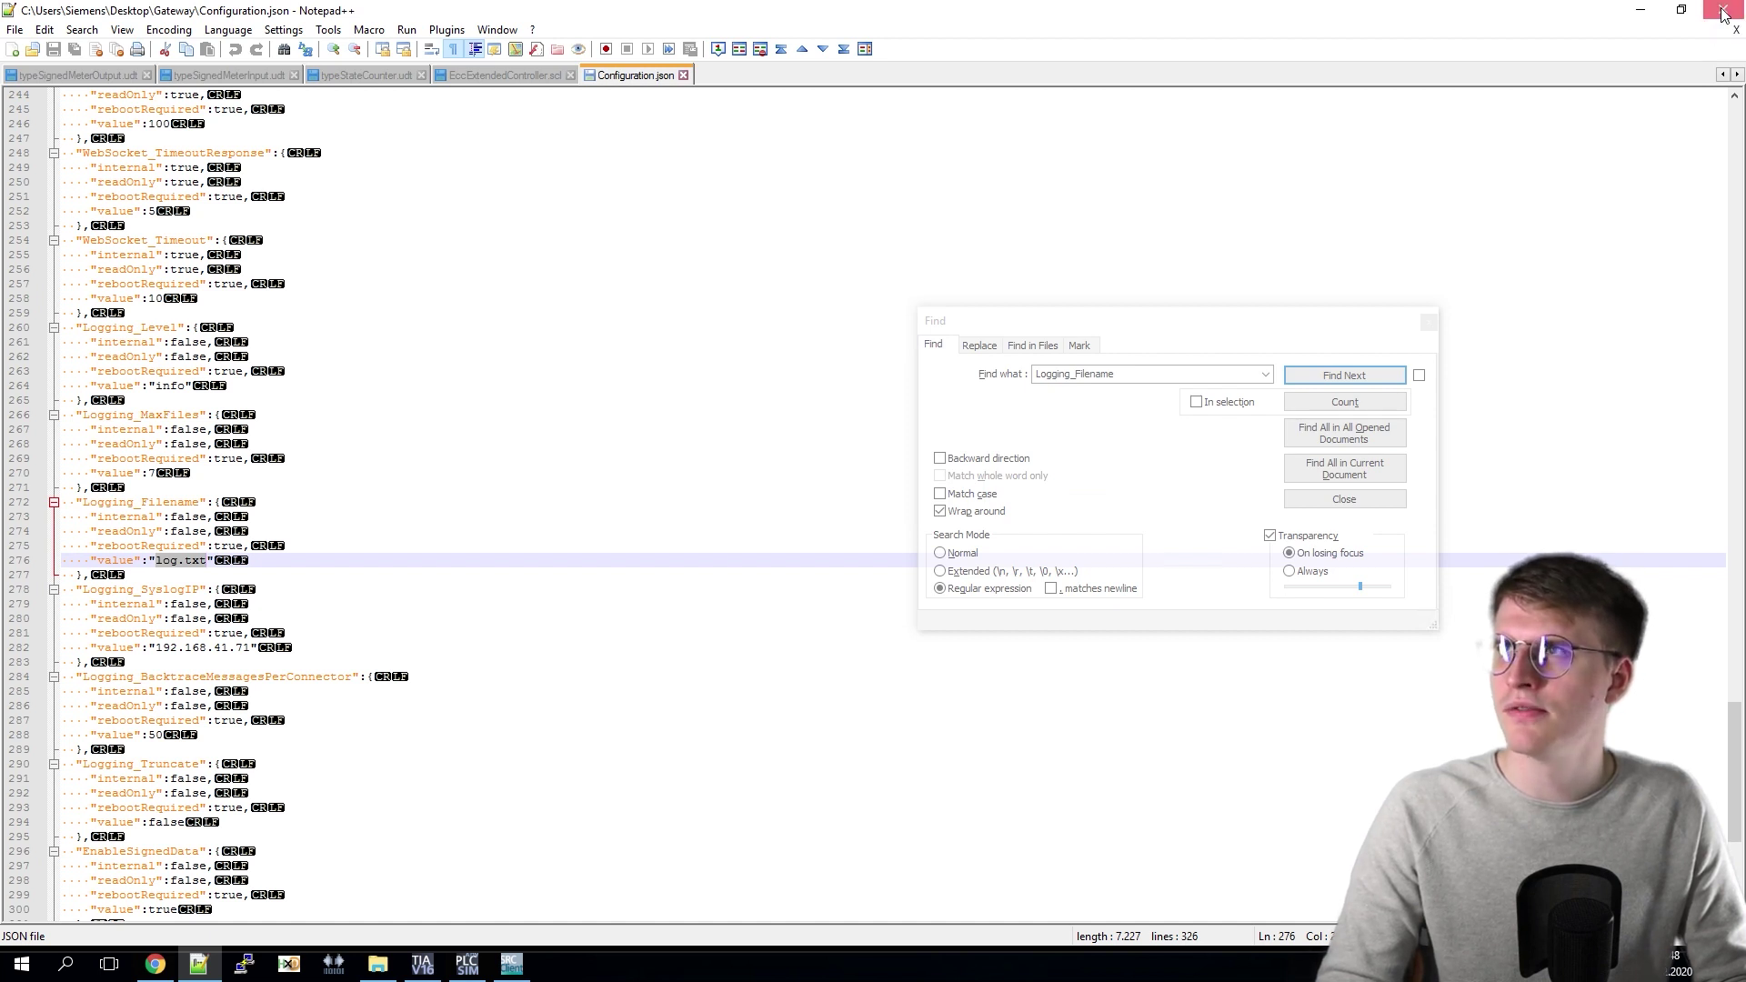
click(1722, 13)
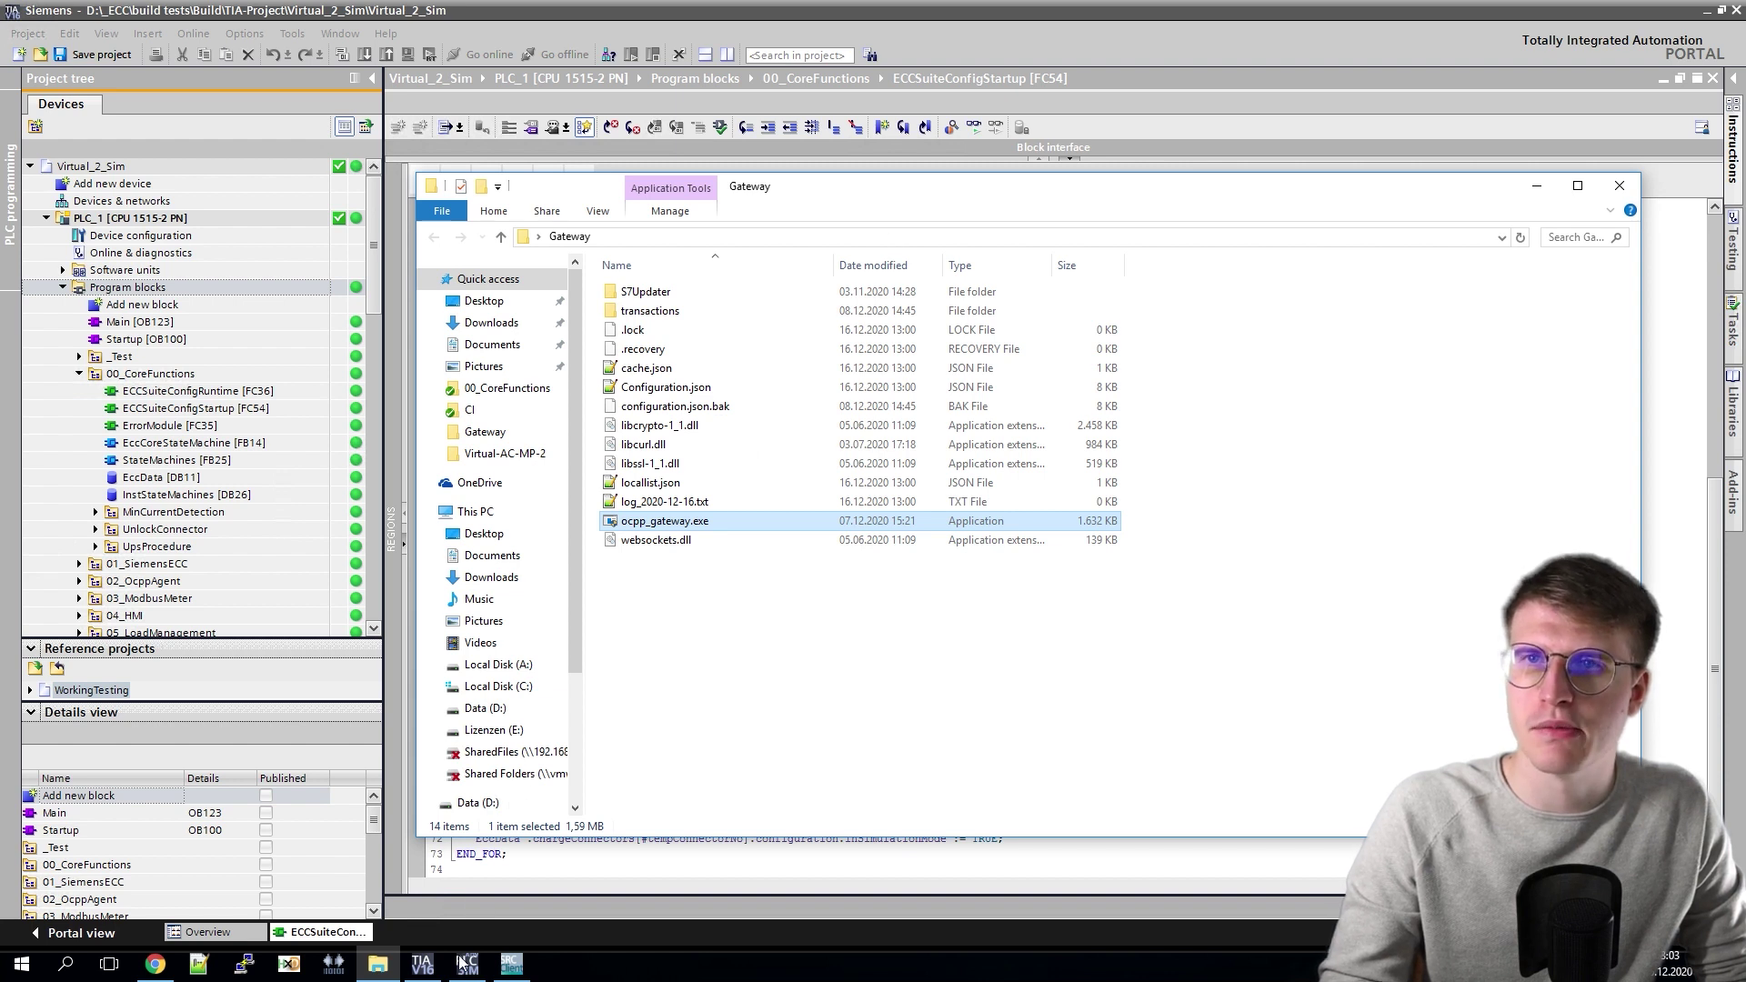
Step: Take TIA offline and restart the PLCSIM Advanced Controller instance on the PLCSIM Virtual Eth. Adapter
click(527, 27)
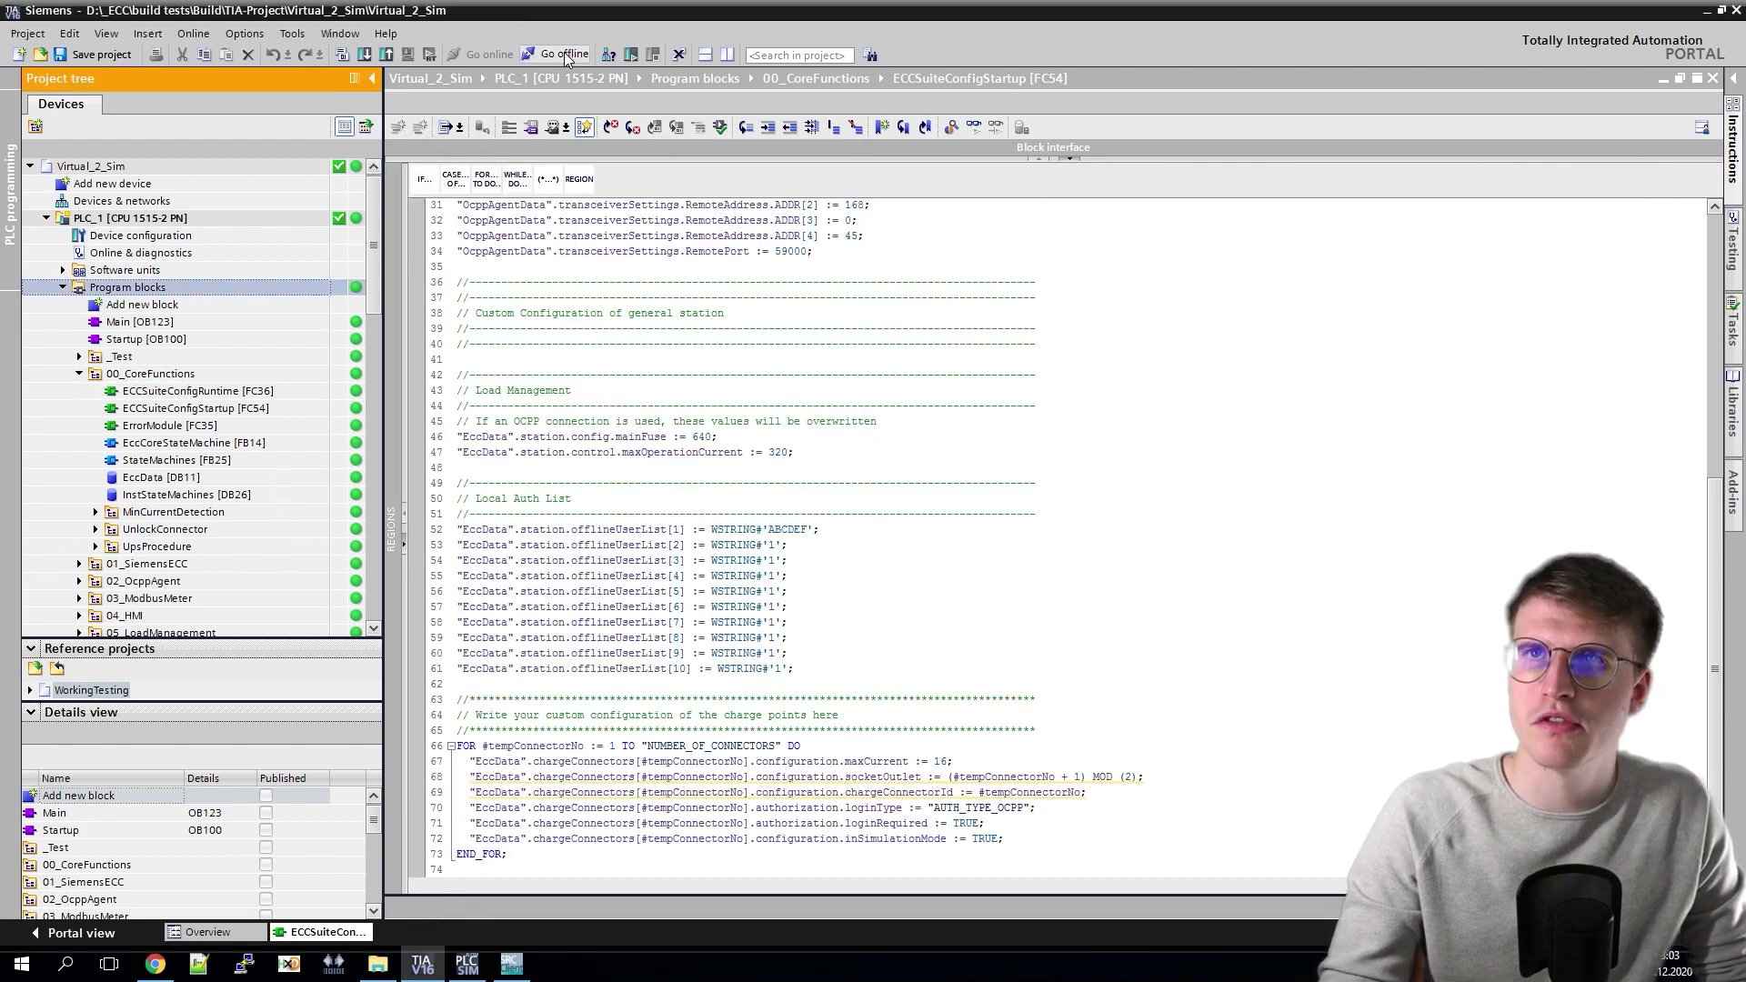
click(564, 56)
click(470, 975)
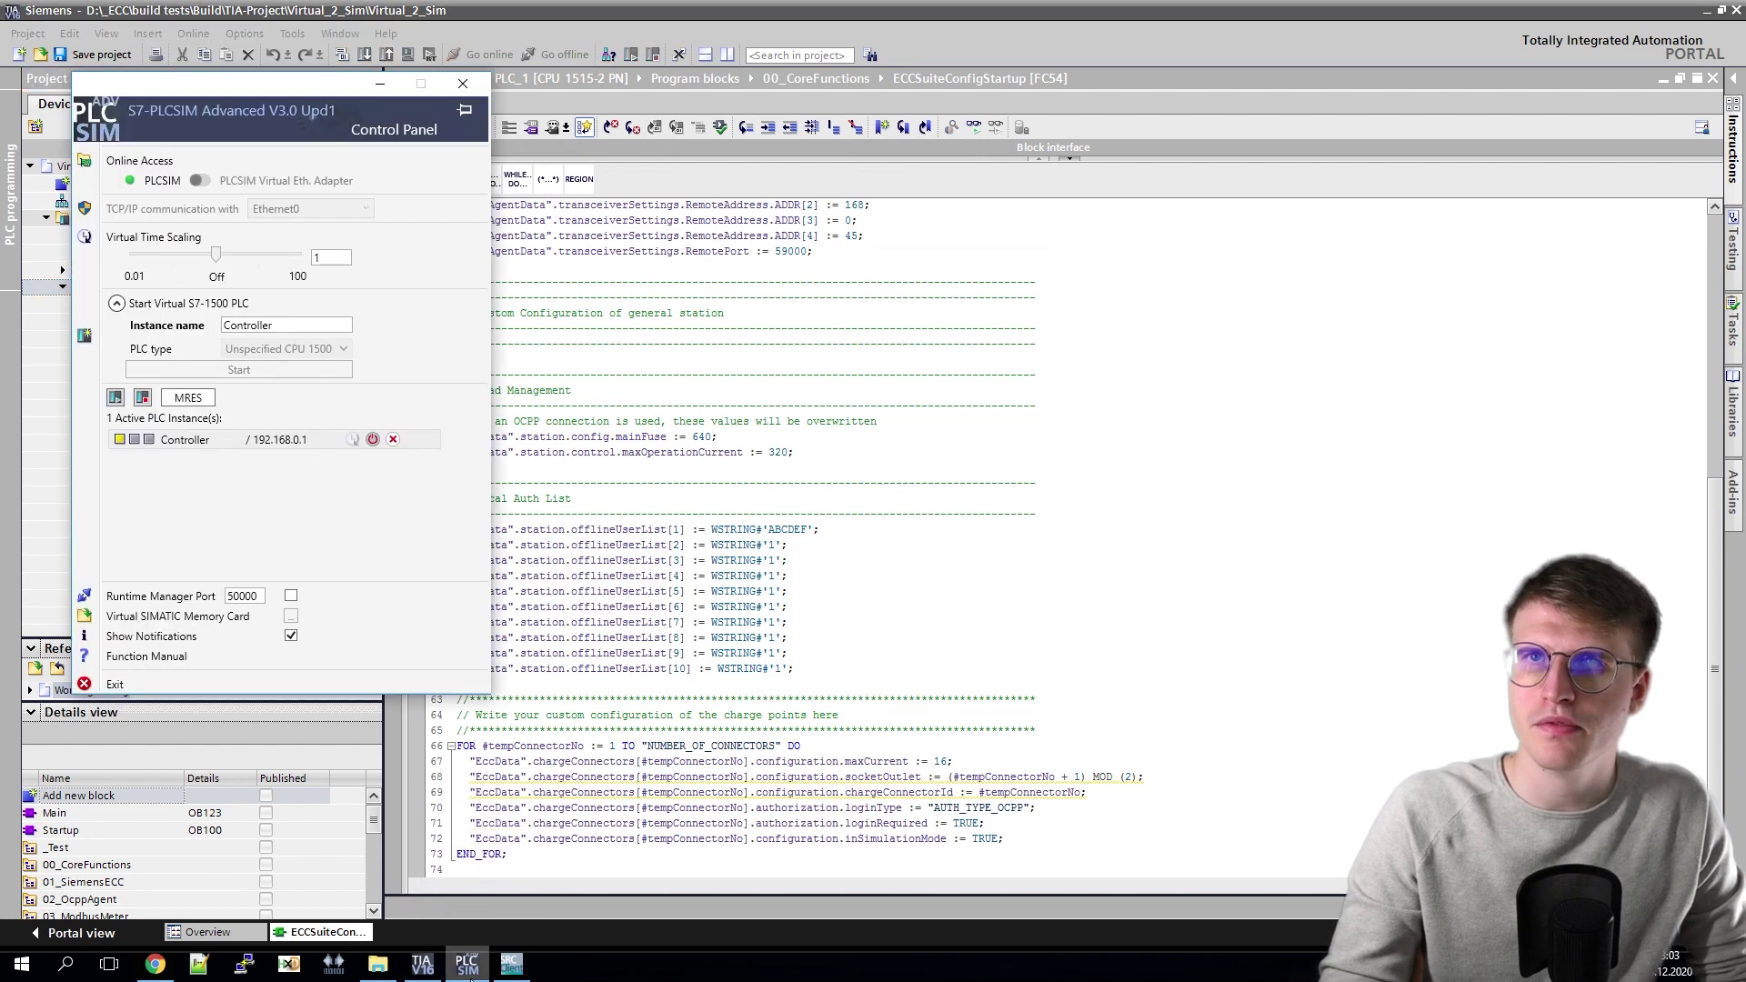
click(394, 440)
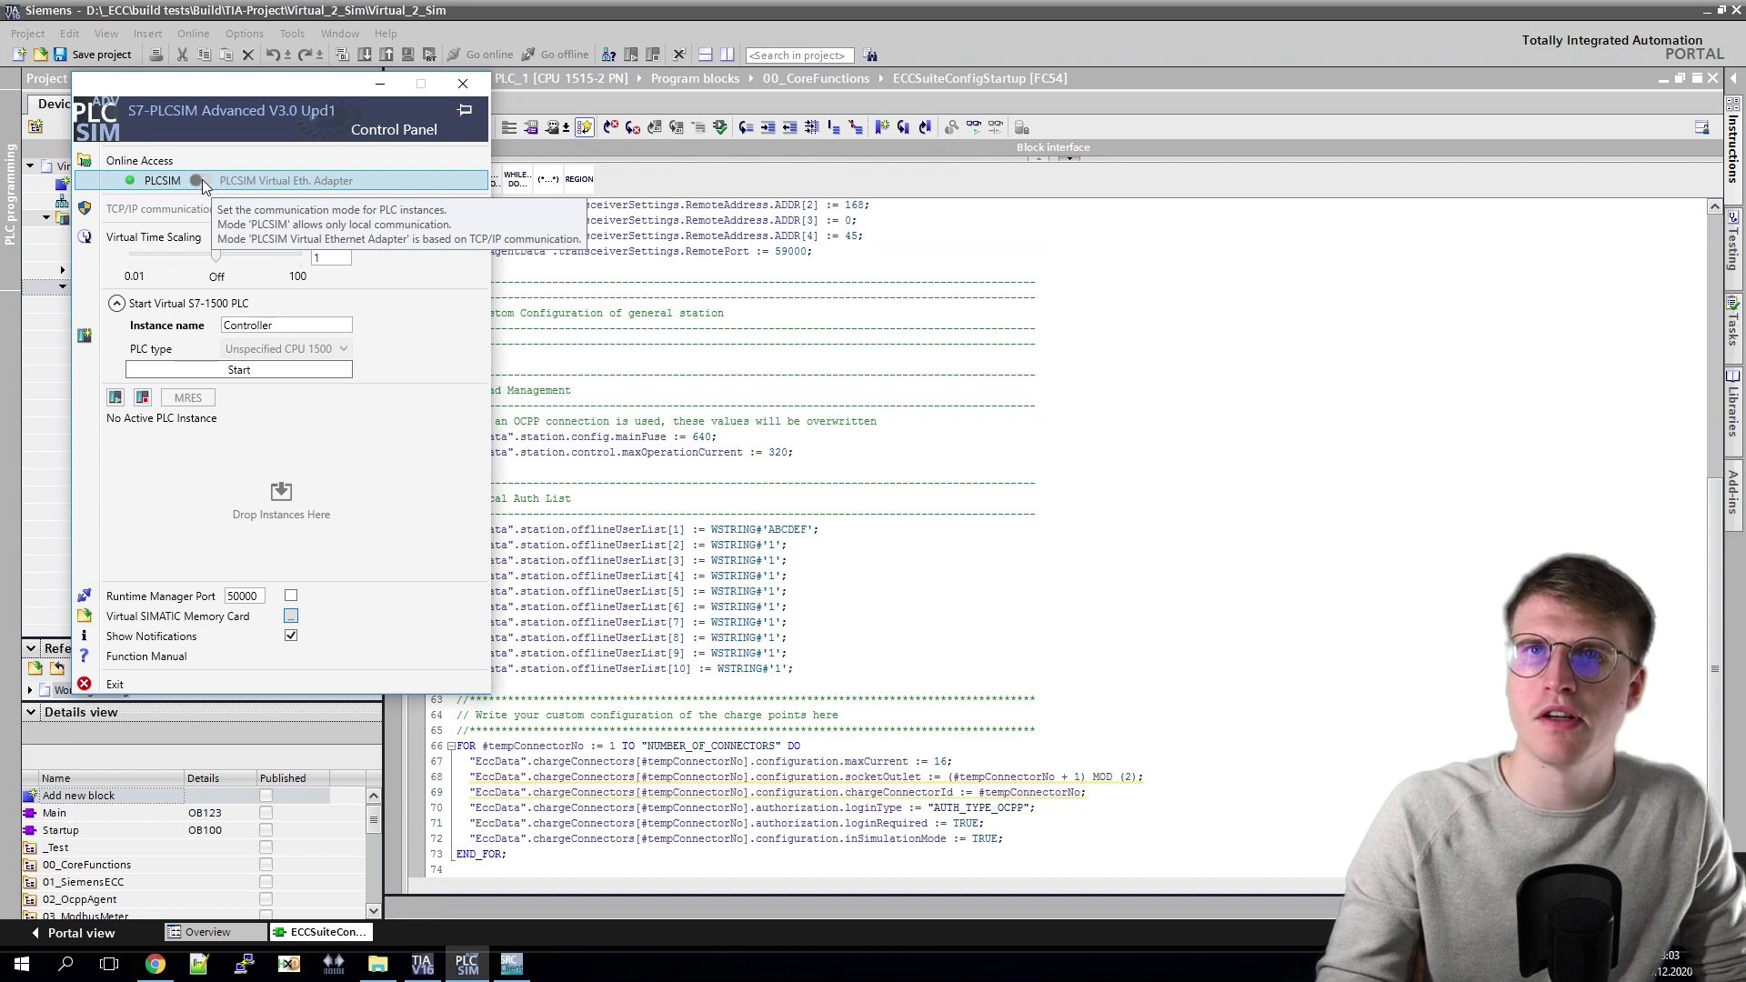
click(201, 181)
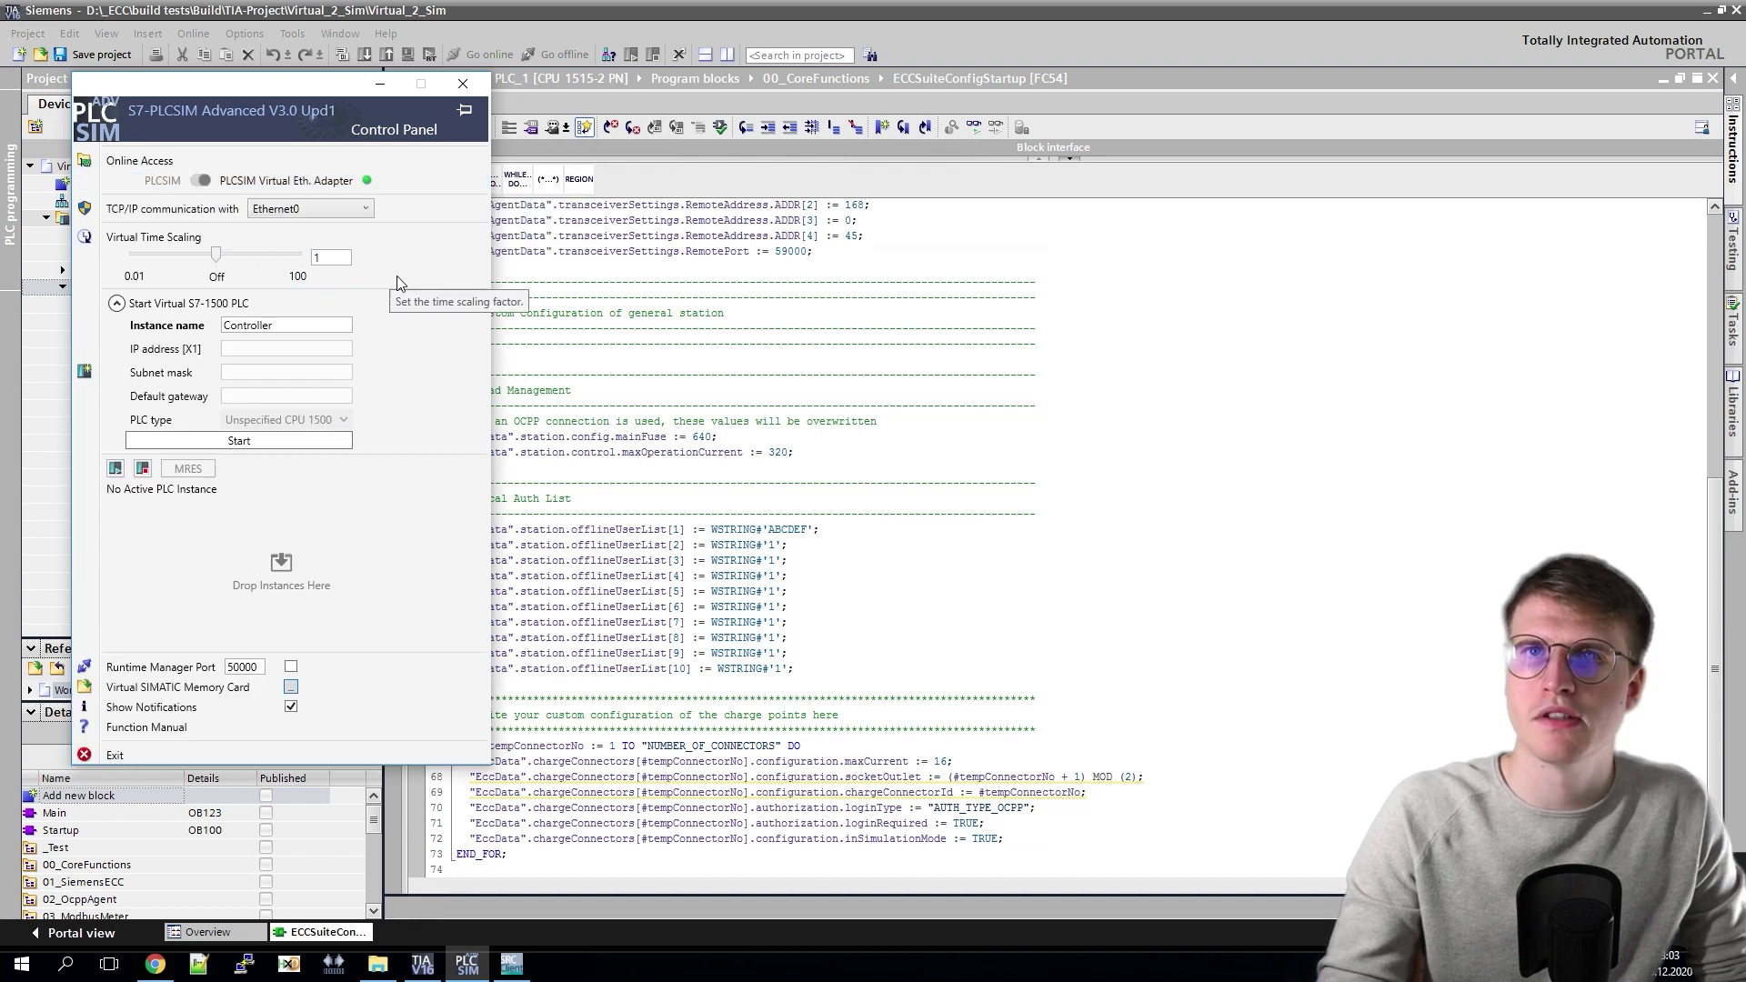
click(229, 449)
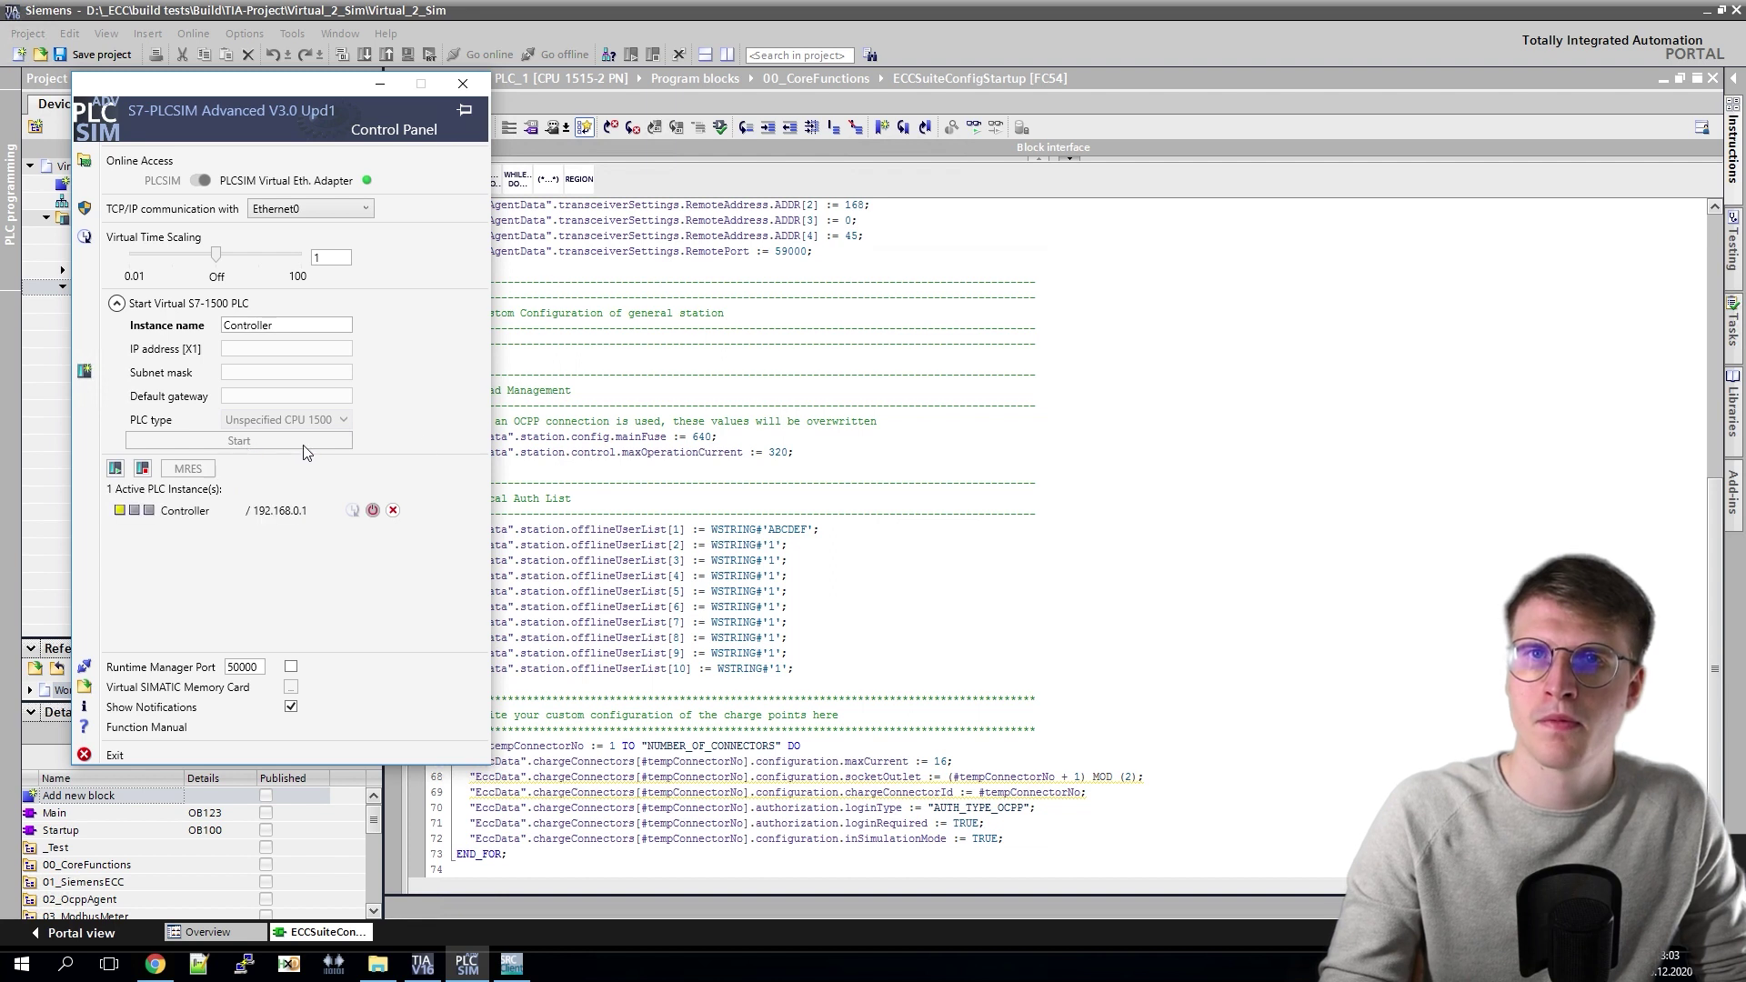
click(334, 181)
click(126, 288)
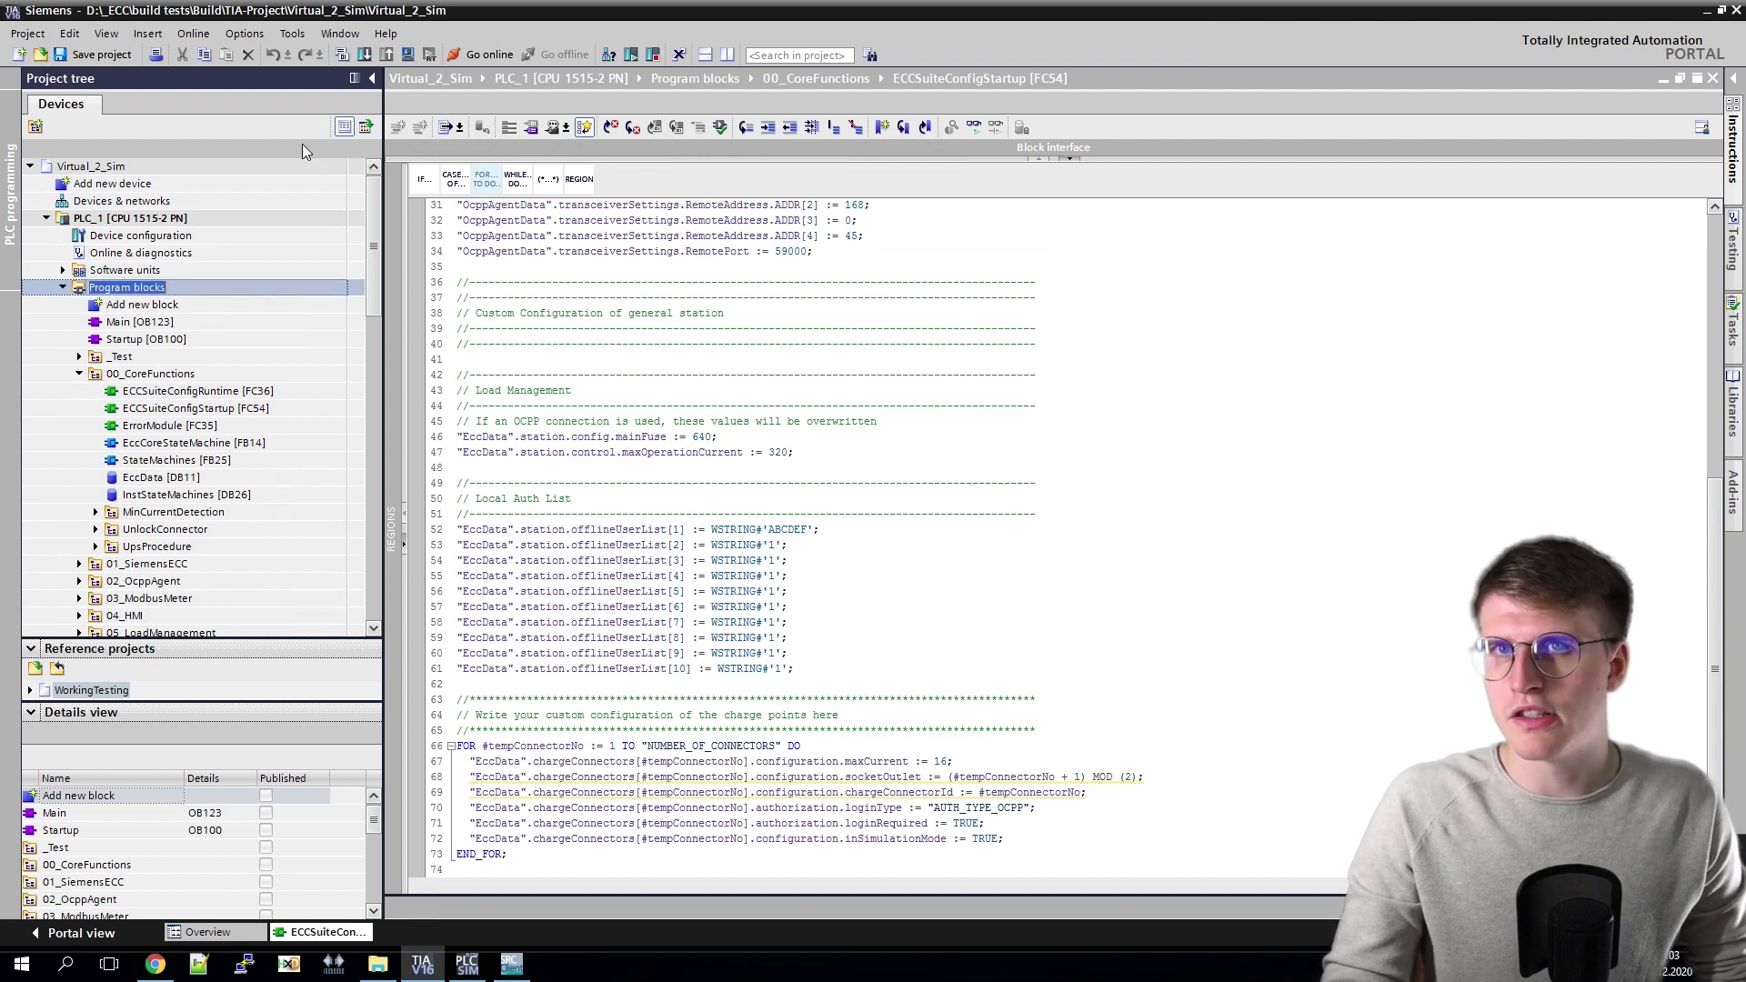
Step: Go online to PLC_1 at 192.168.0.1 via Siemens PLCSIM Virtual Ethernet Adapter, trying all interfaces
click(472, 56)
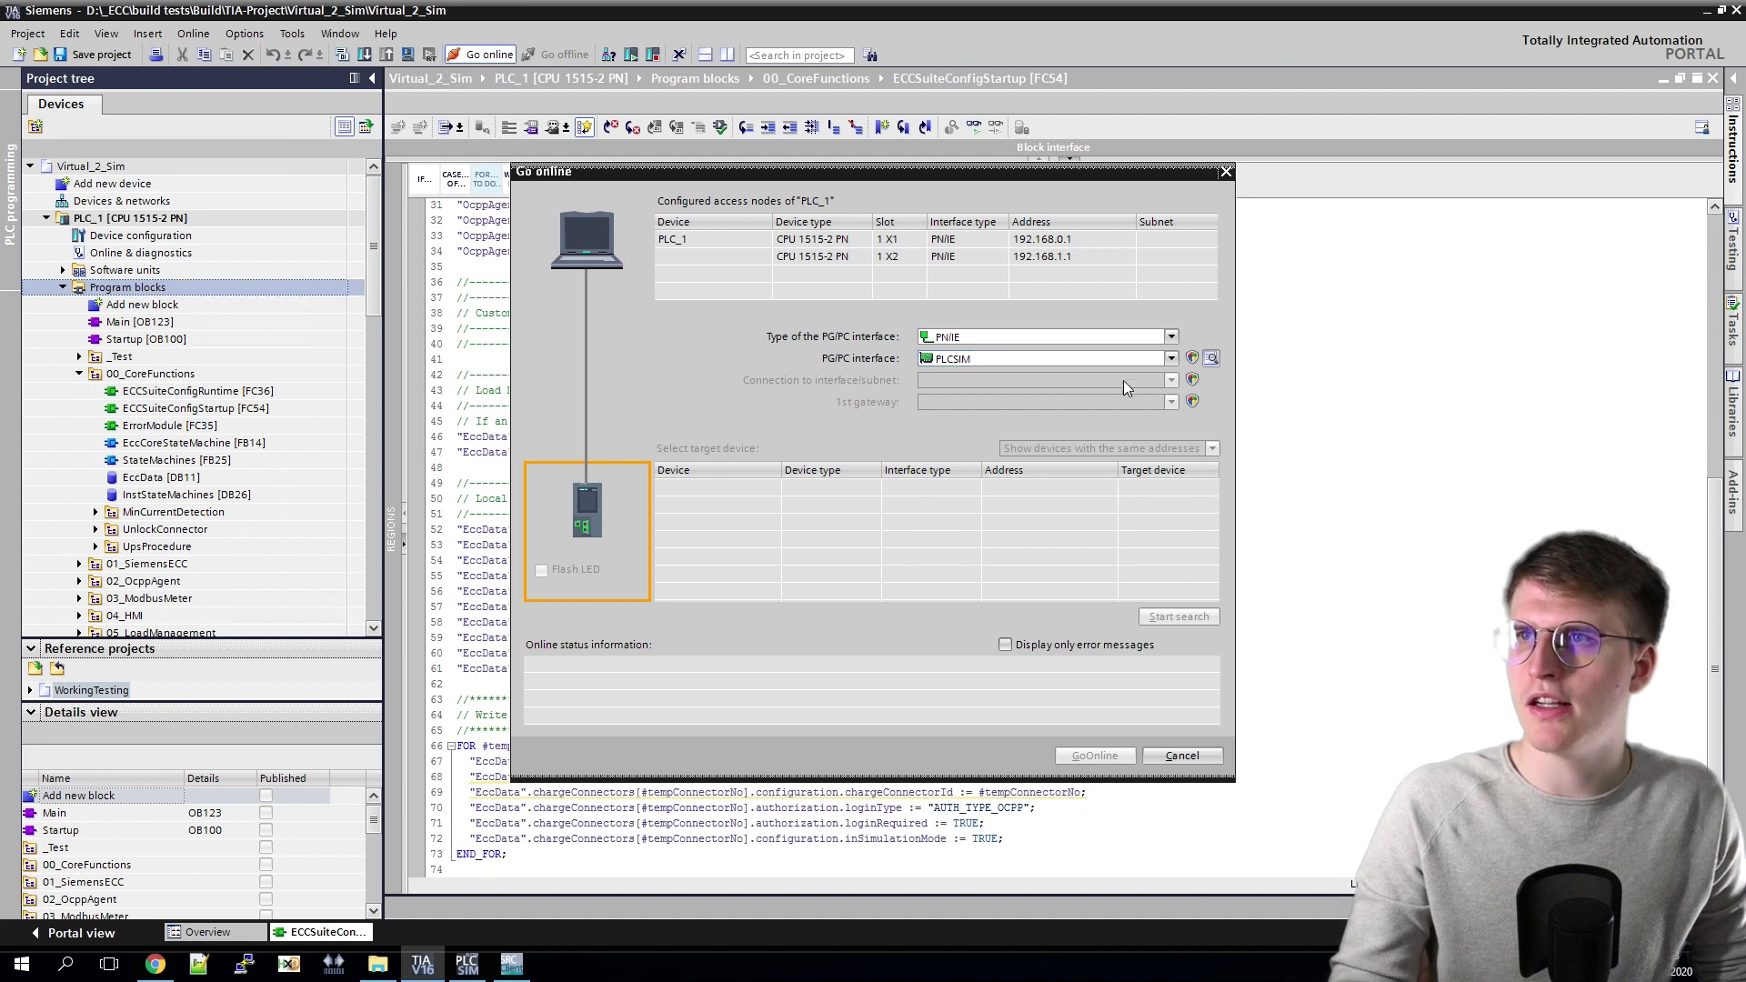
click(1158, 362)
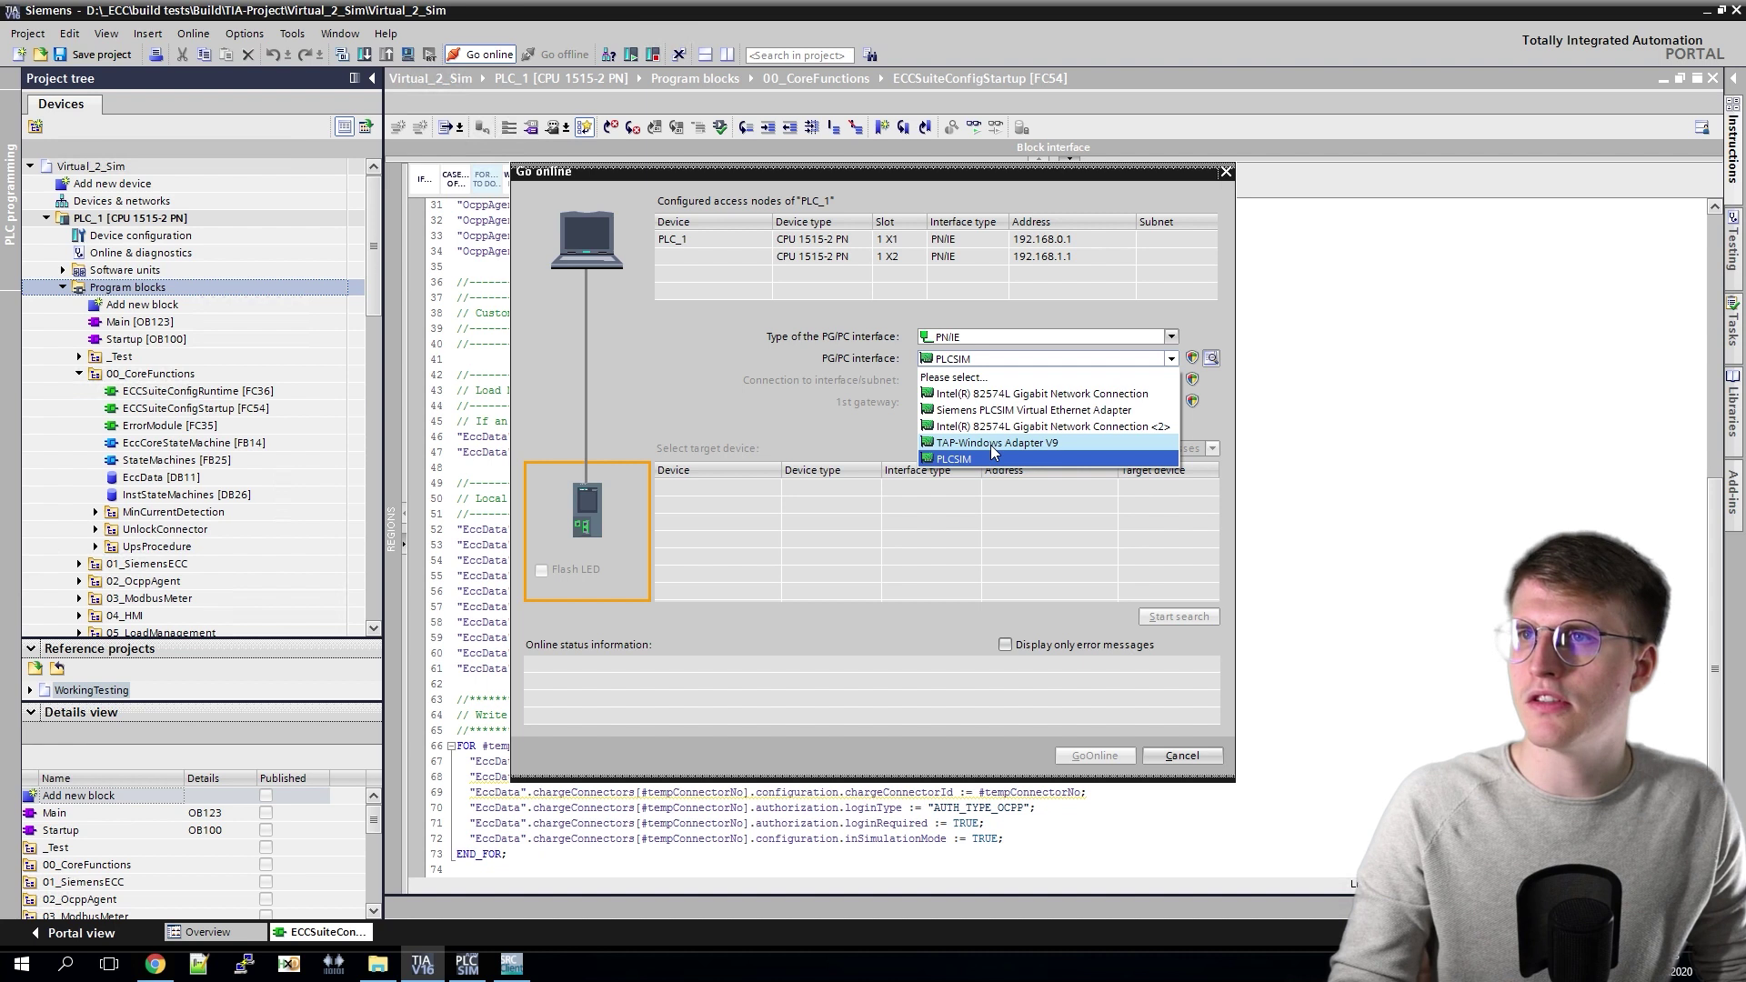
click(996, 411)
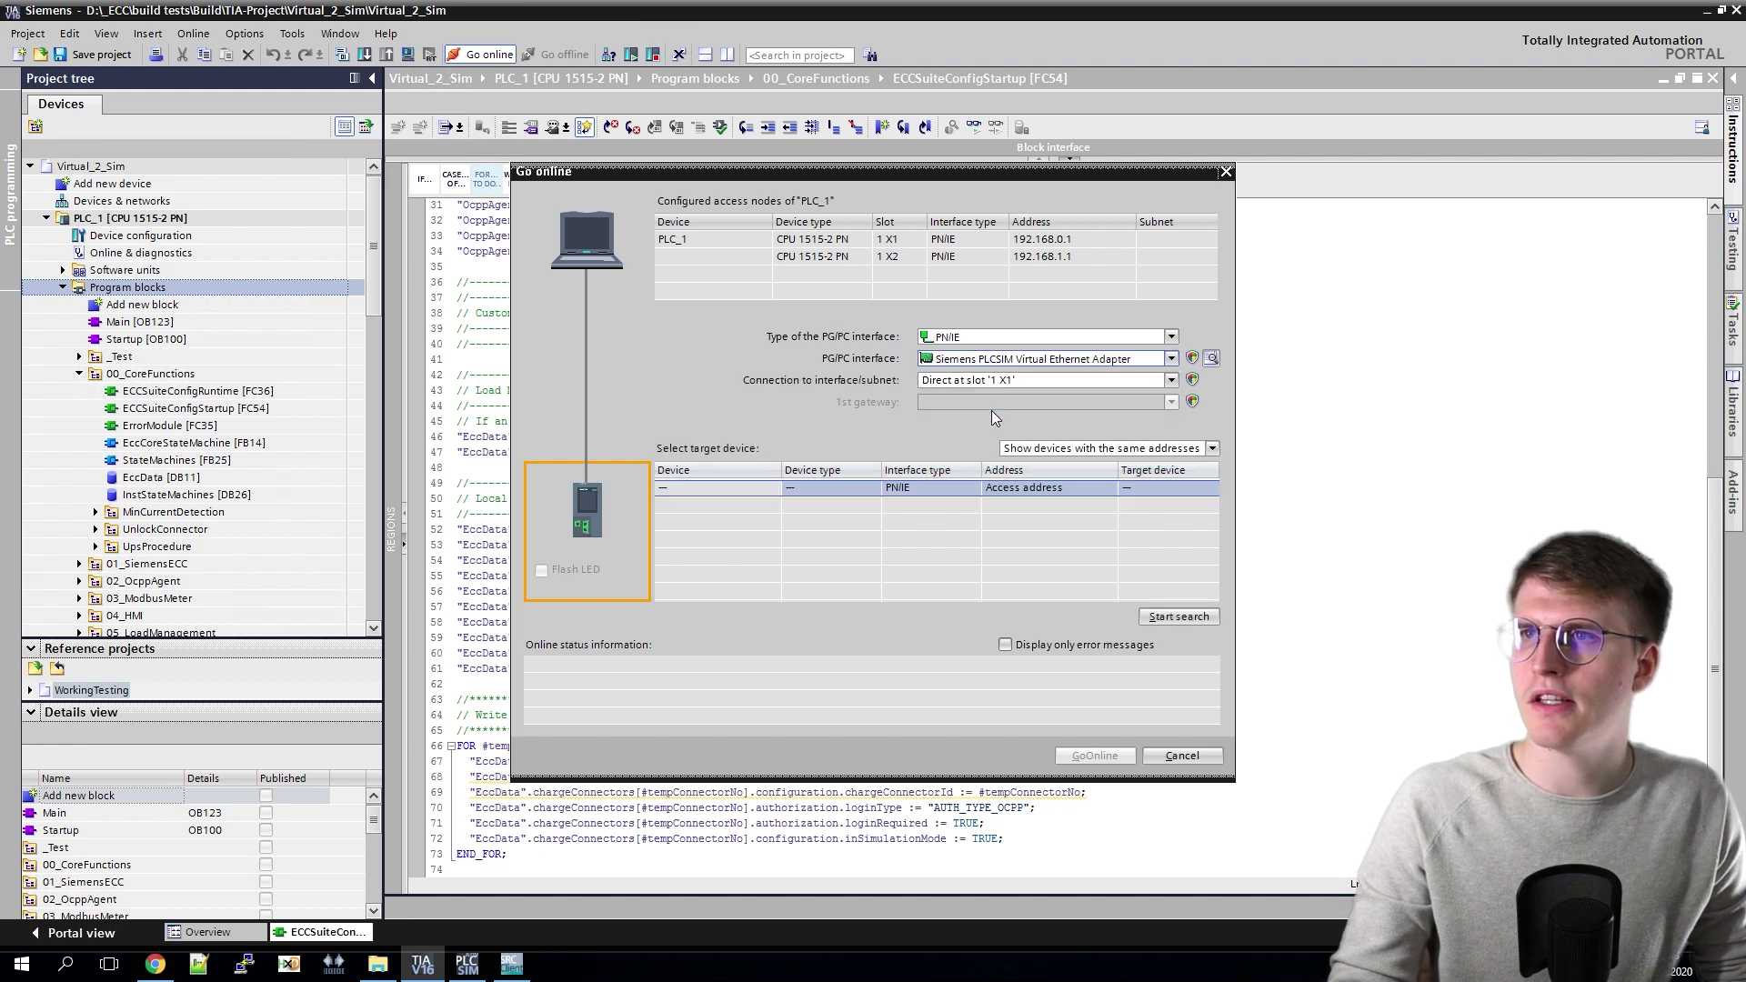
click(1039, 386)
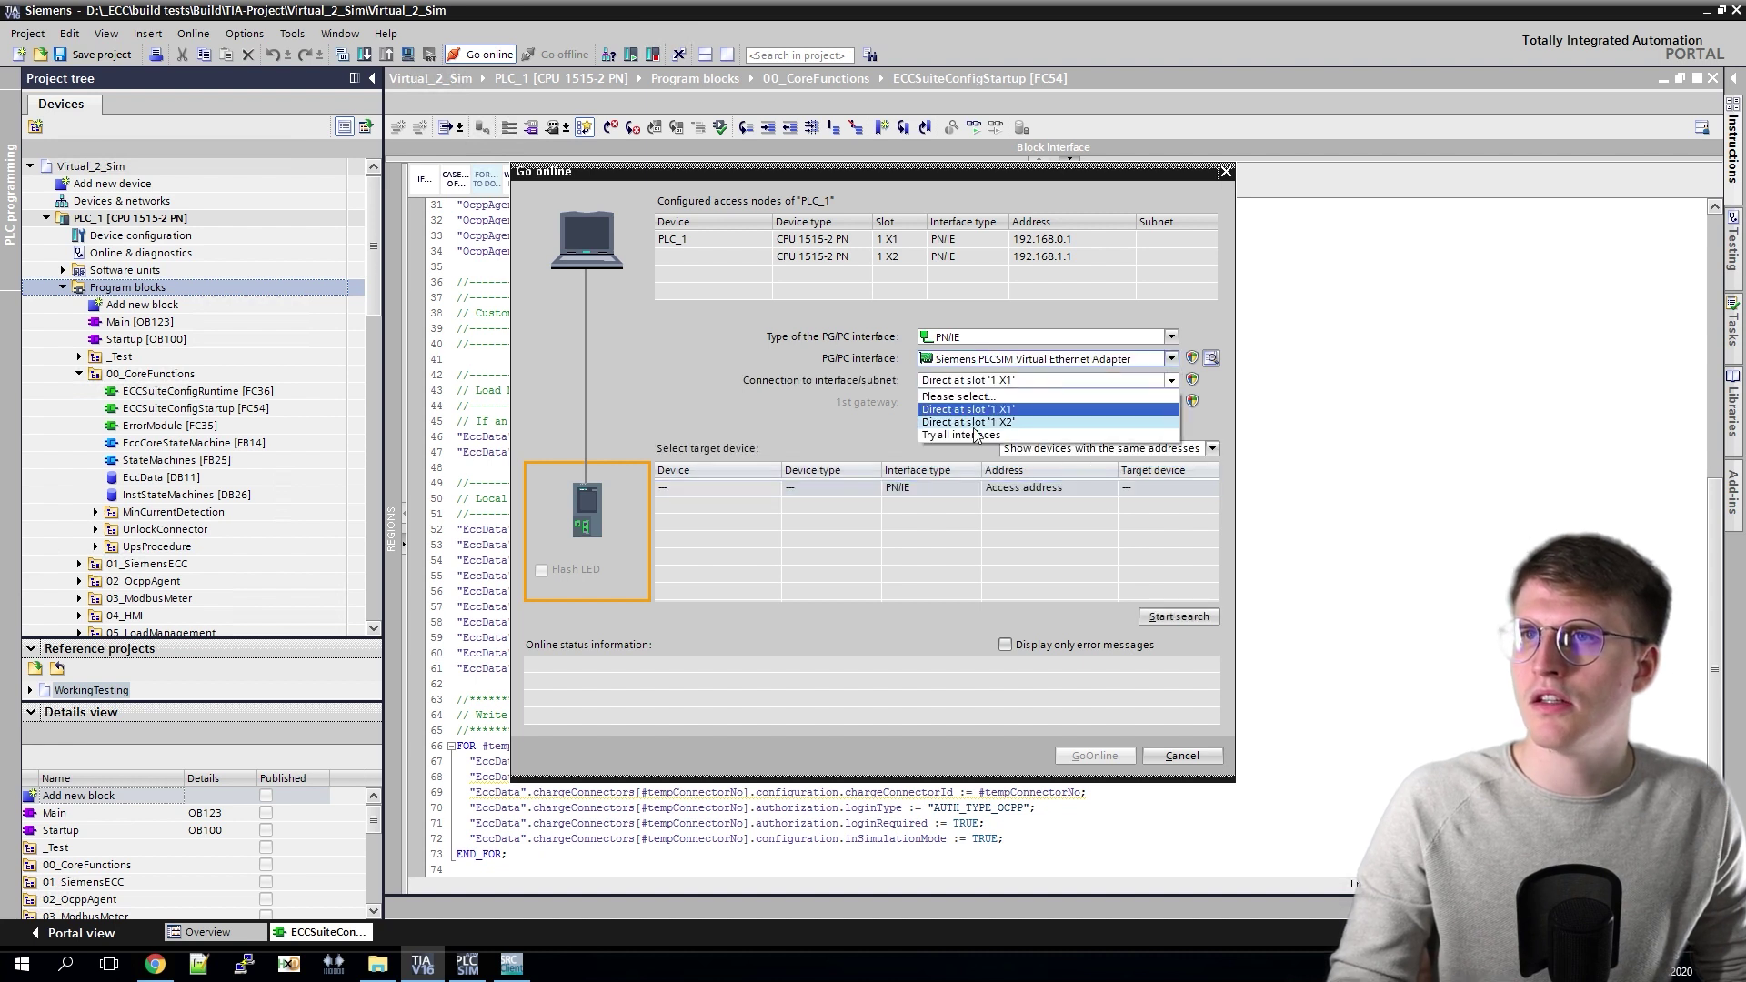
click(1009, 424)
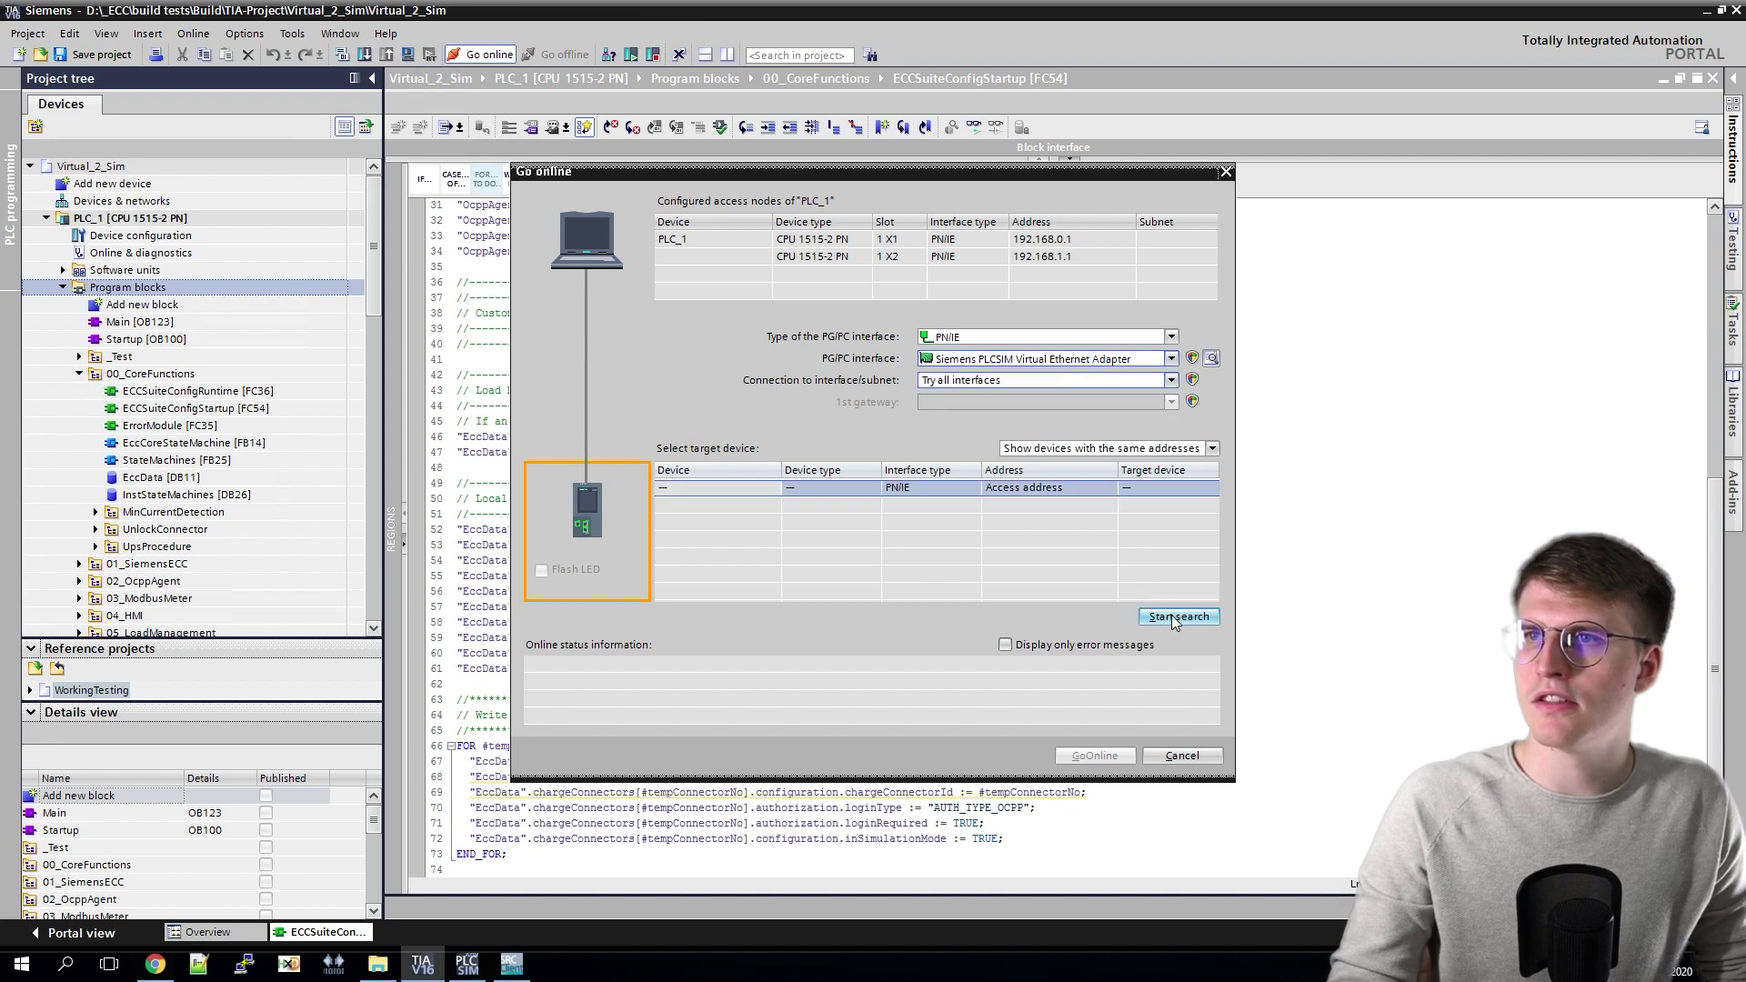
click(1172, 615)
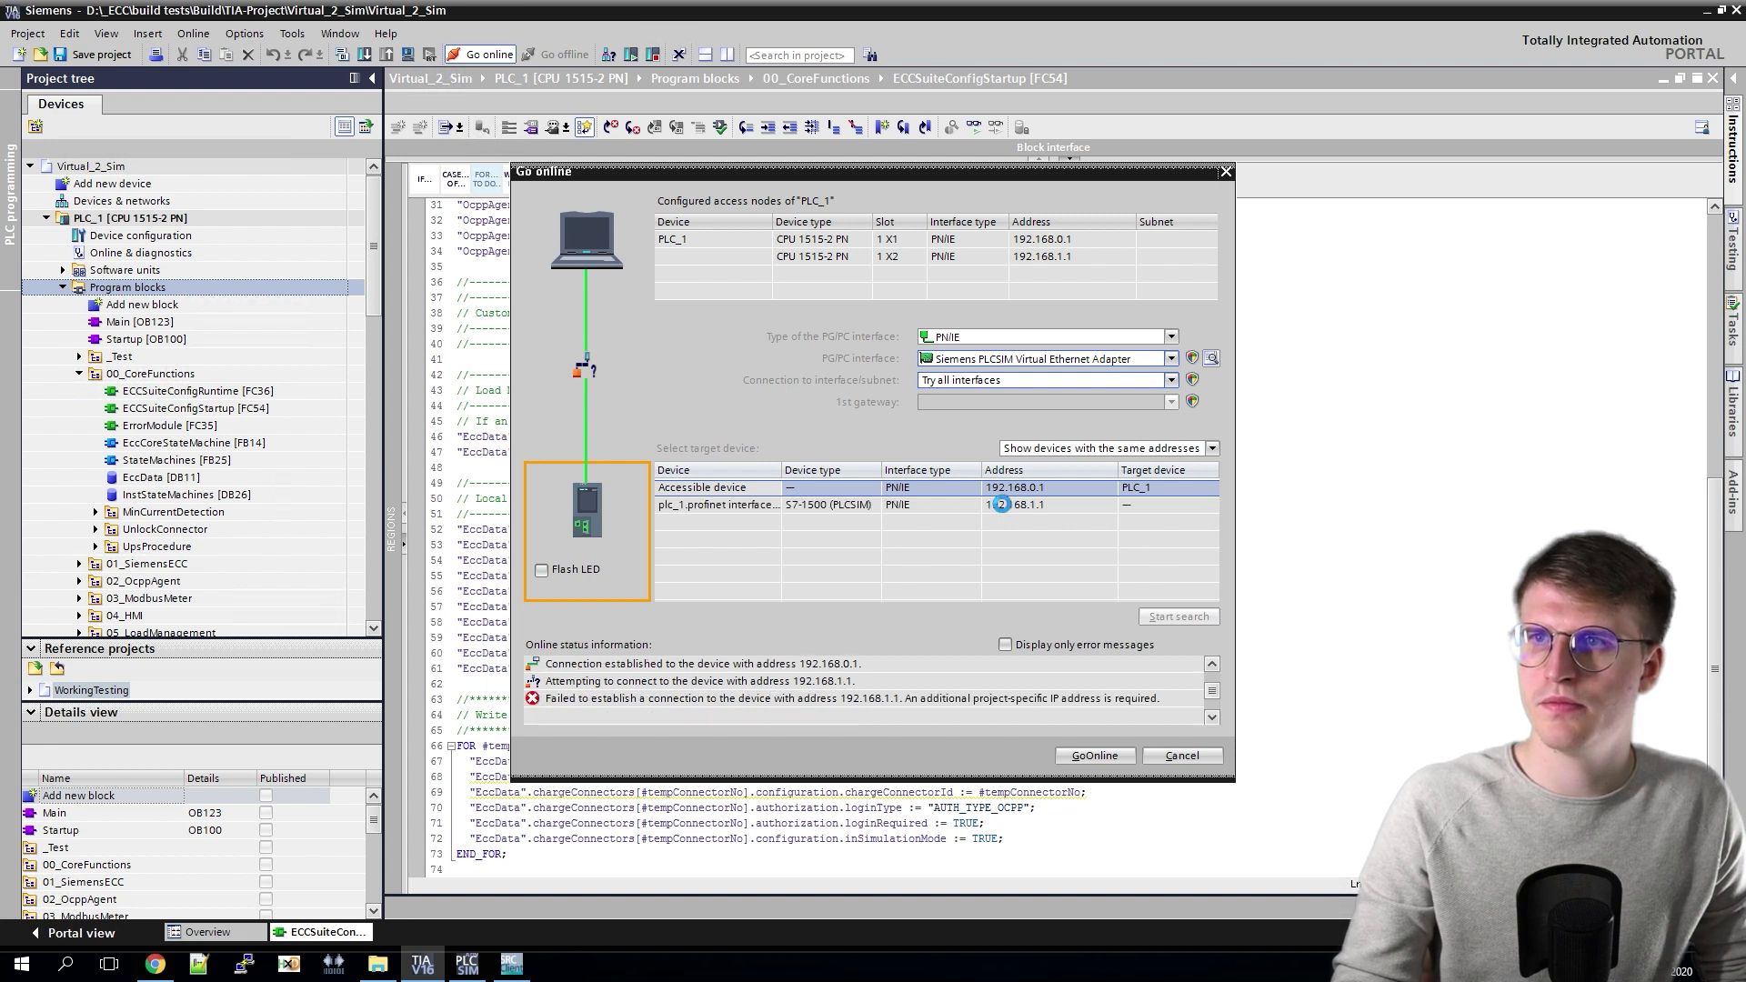
click(1090, 758)
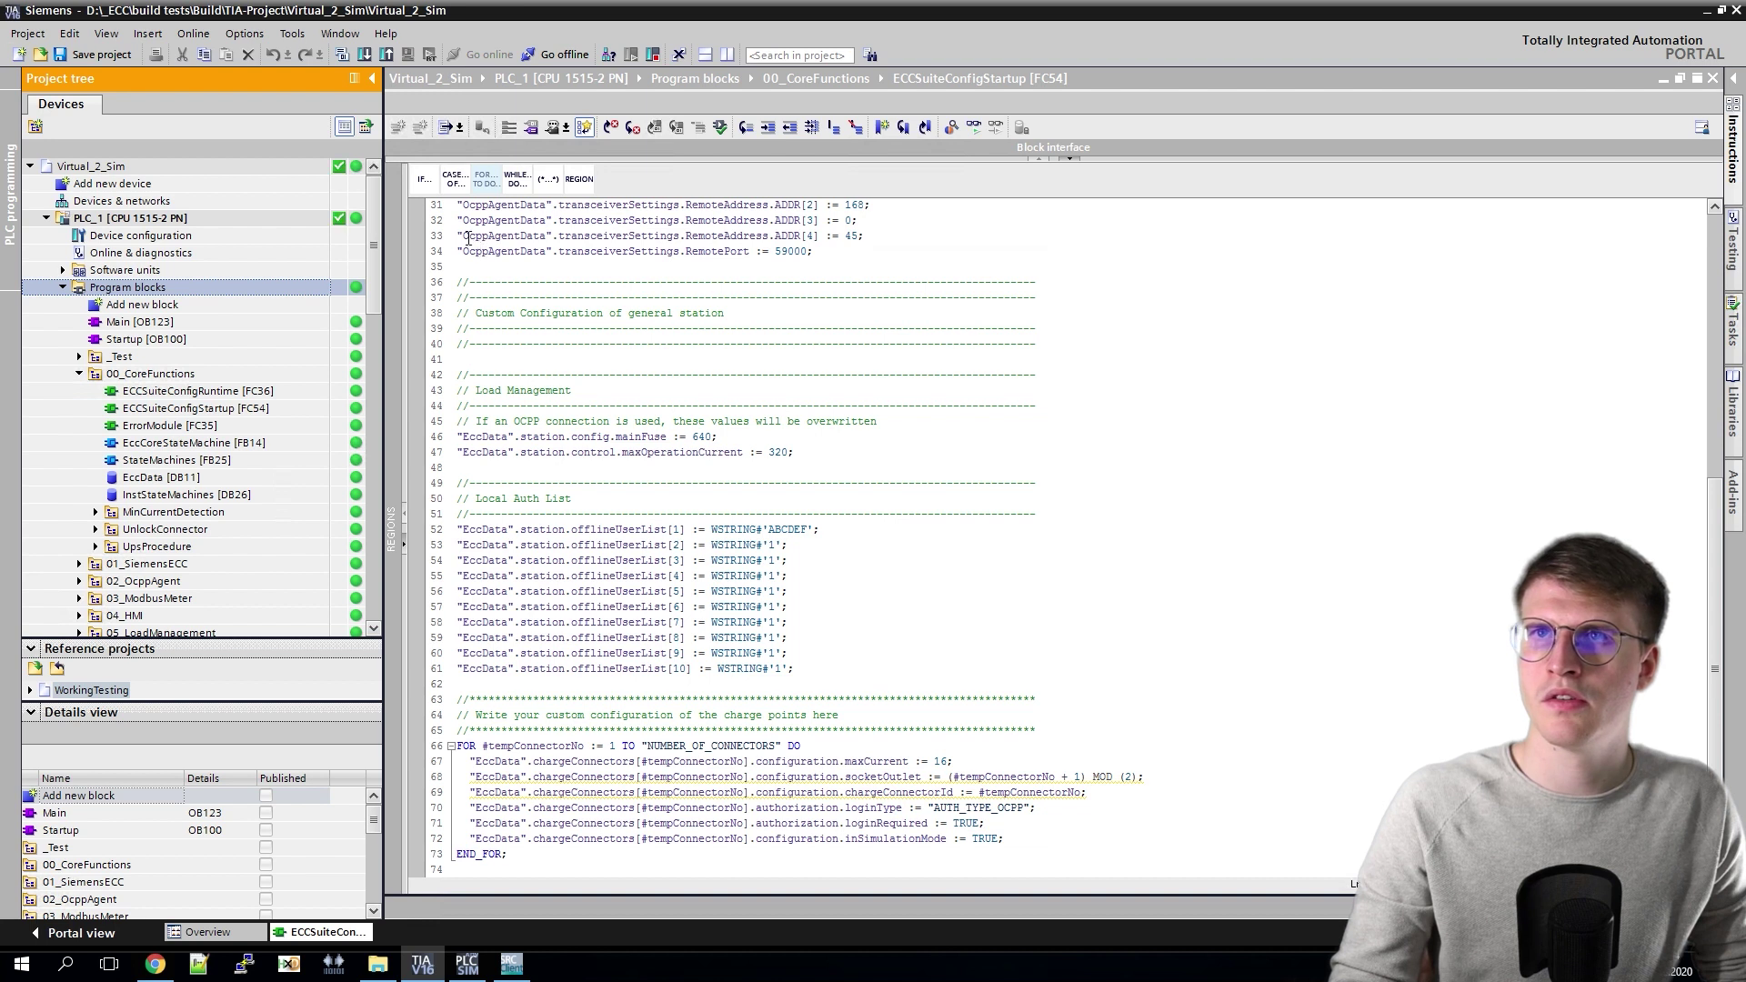
Step: Put the Controller instance in S7-PLCSIM Advanced into RUN mode
click(467, 966)
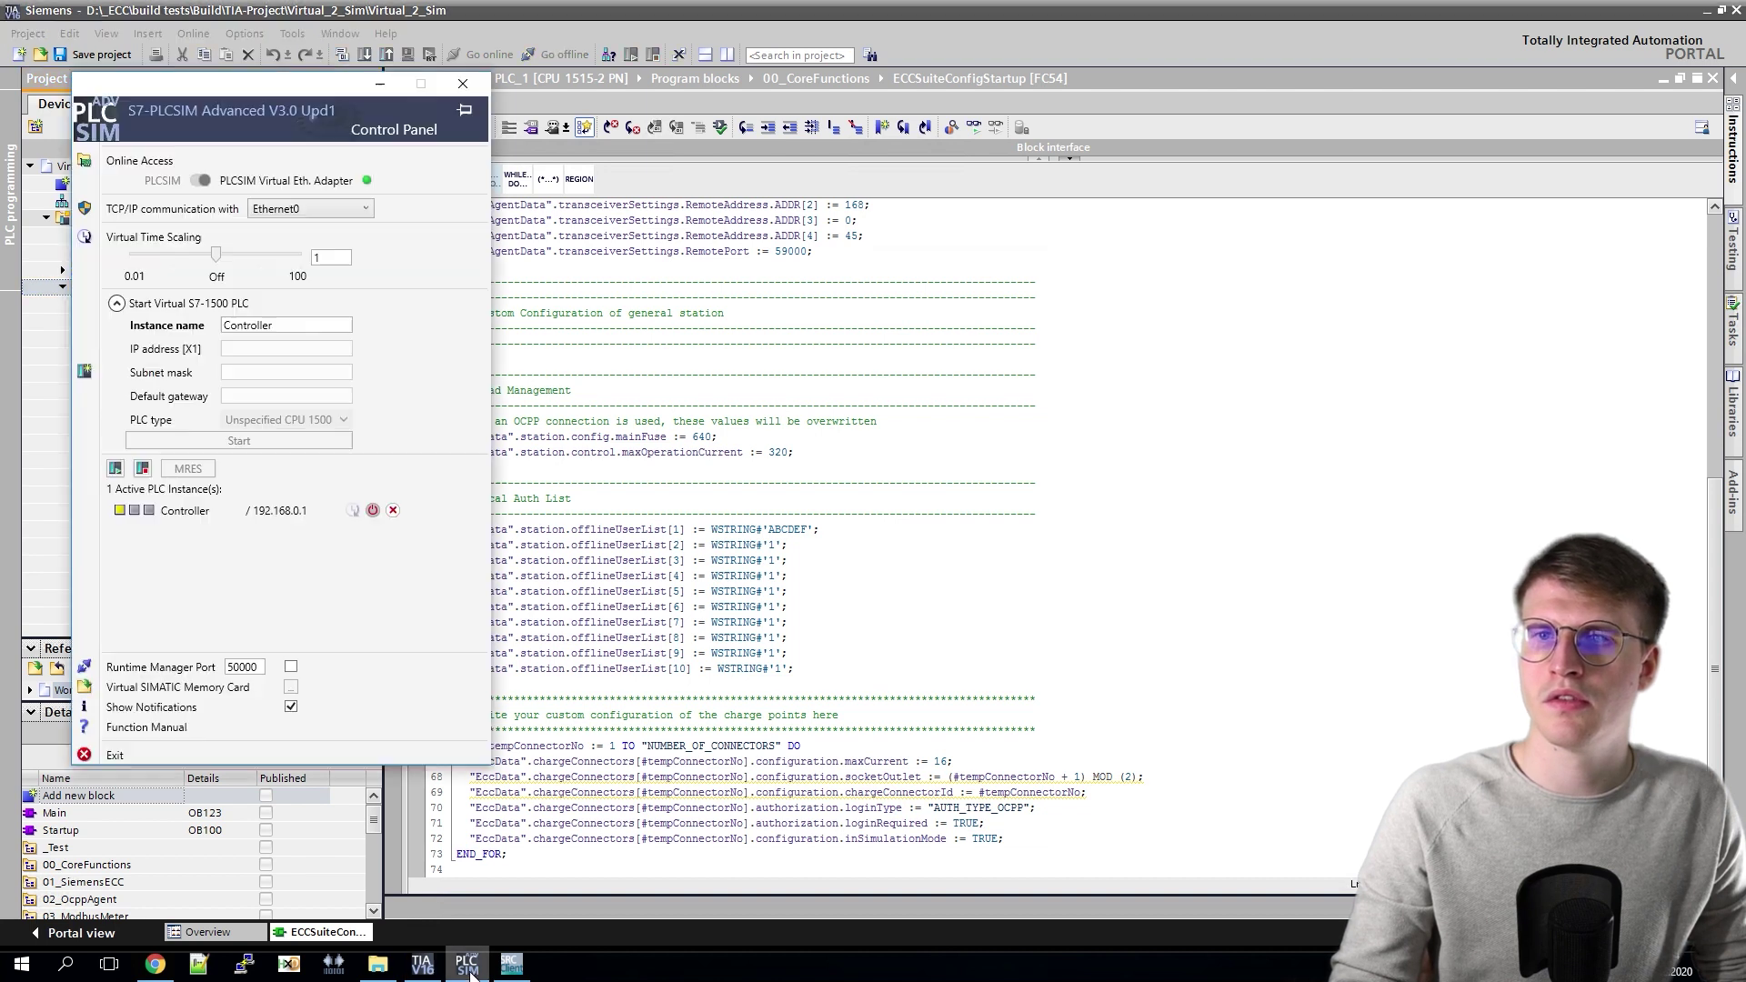
click(135, 514)
click(115, 469)
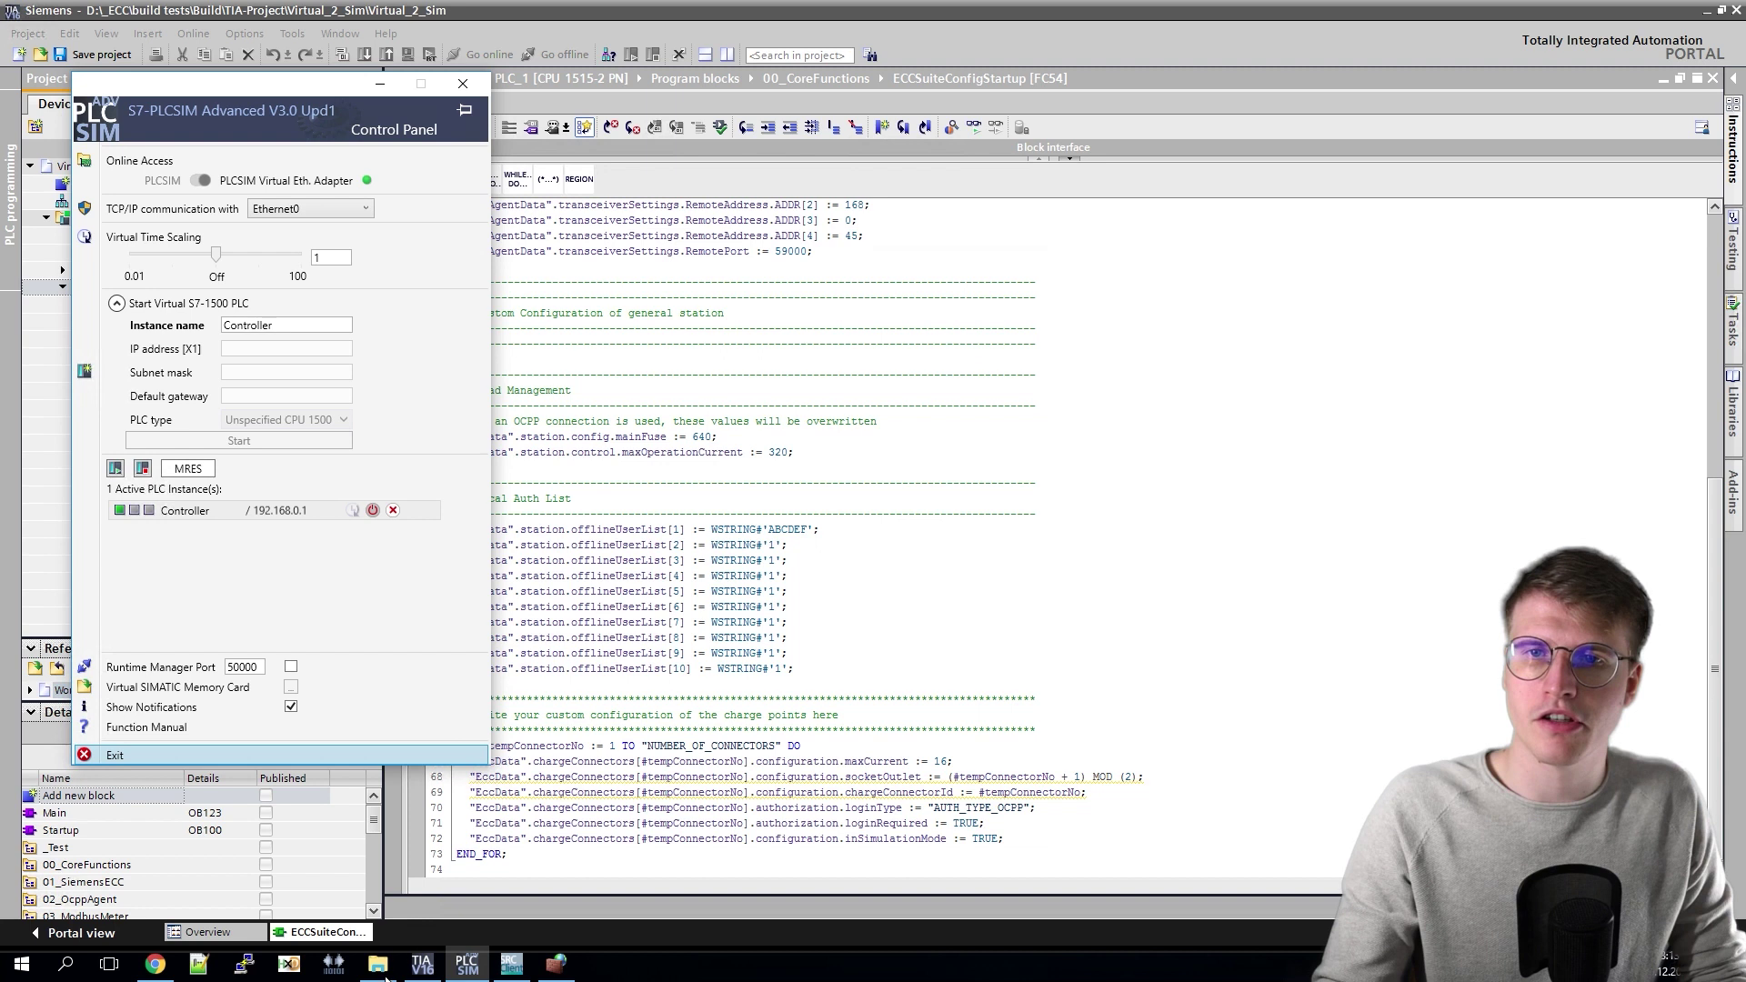
Step: Launch ocpp_gateway.exe from the Gateway folder and allow it on private and public networks
click(382, 970)
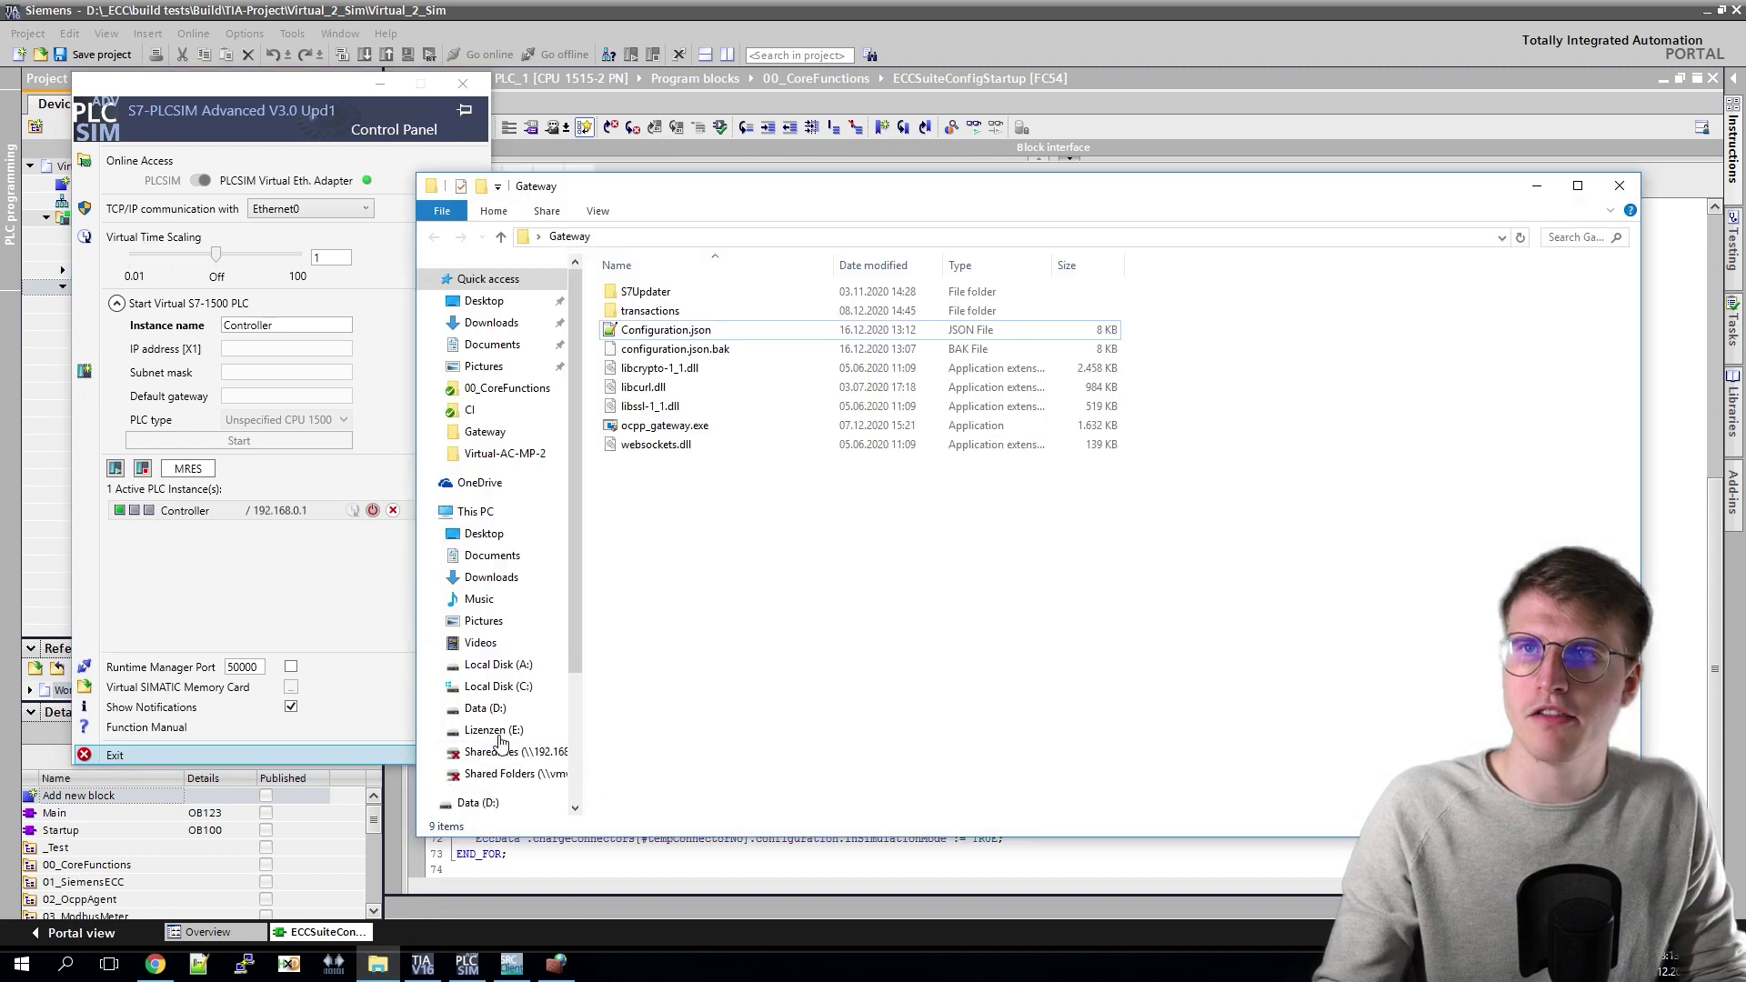
double_click(633, 427)
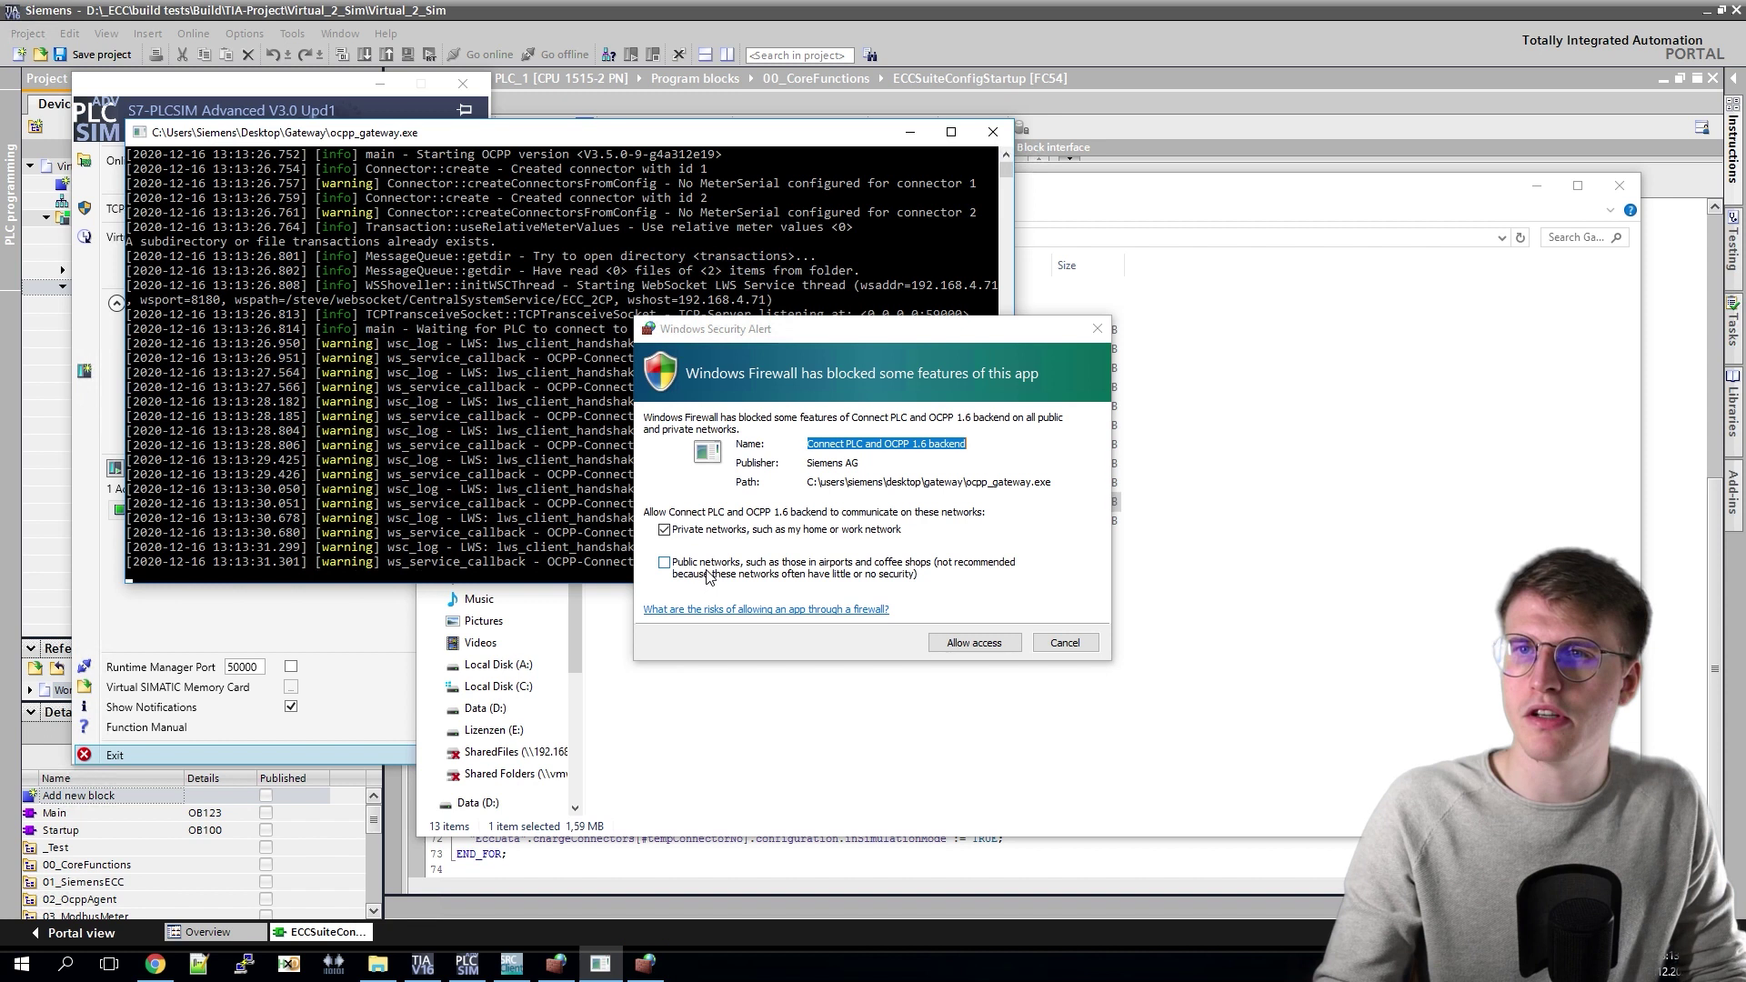
click(709, 576)
click(978, 644)
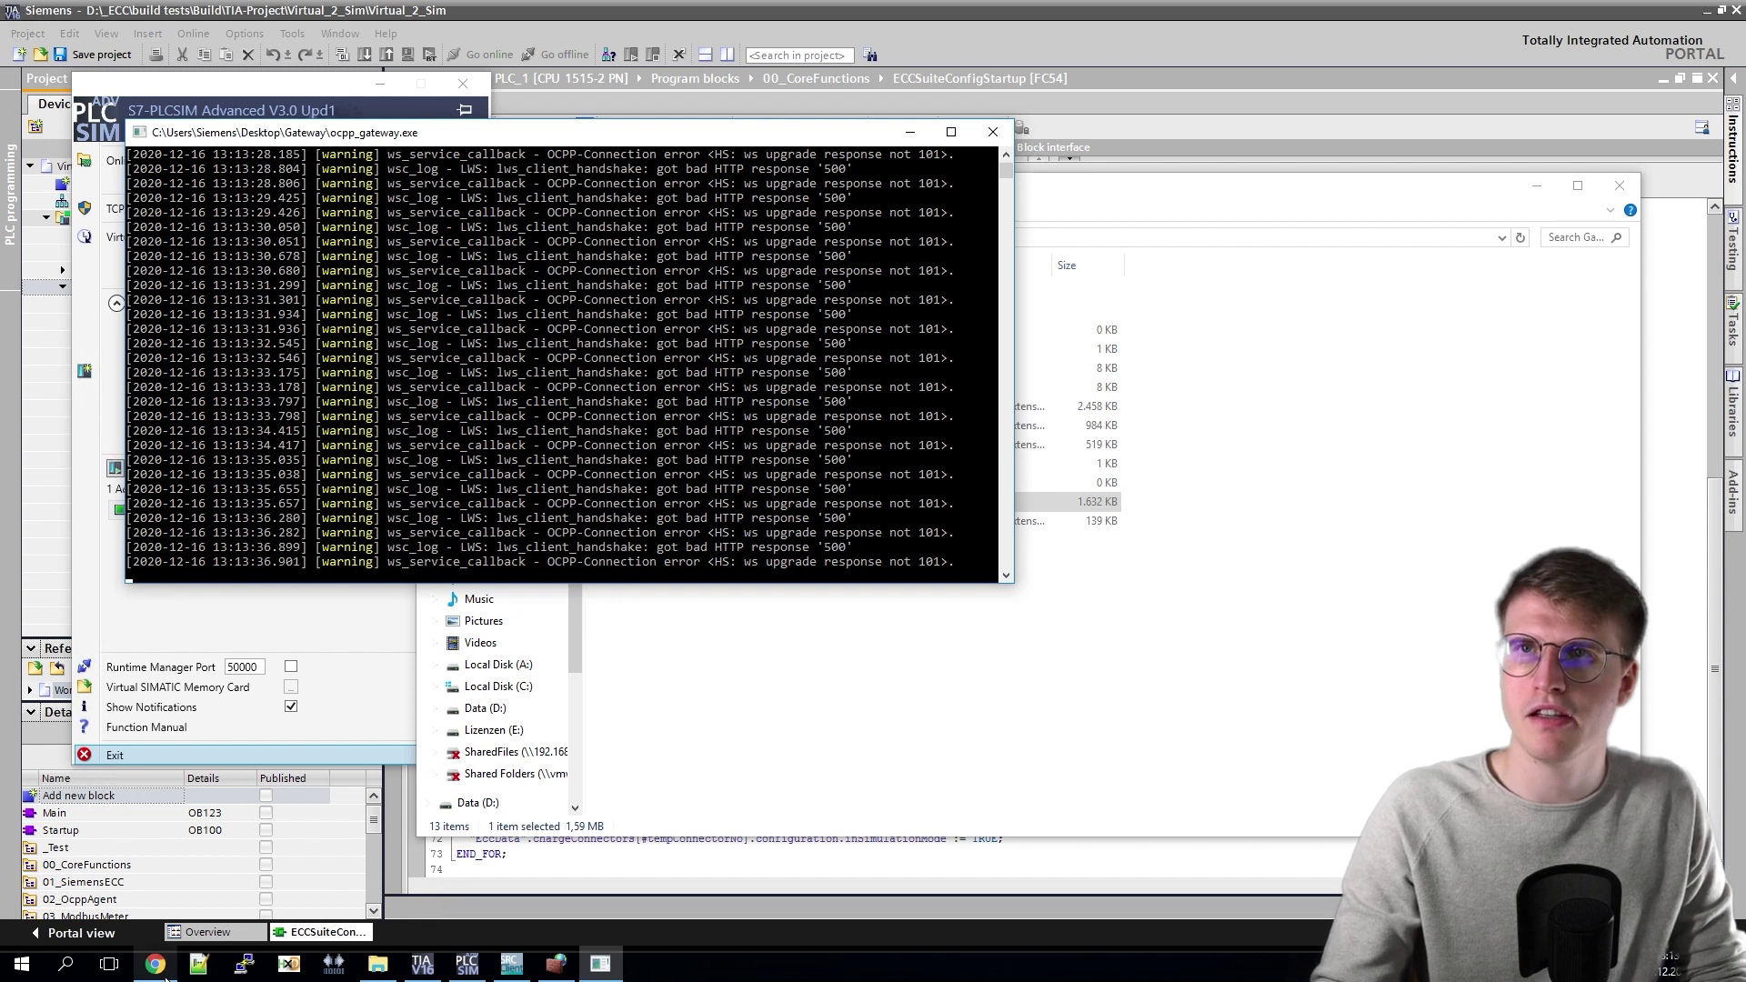
Step: Add unknown charge point ECC_2CP in SteVe, then check the gateway console output
click(164, 968)
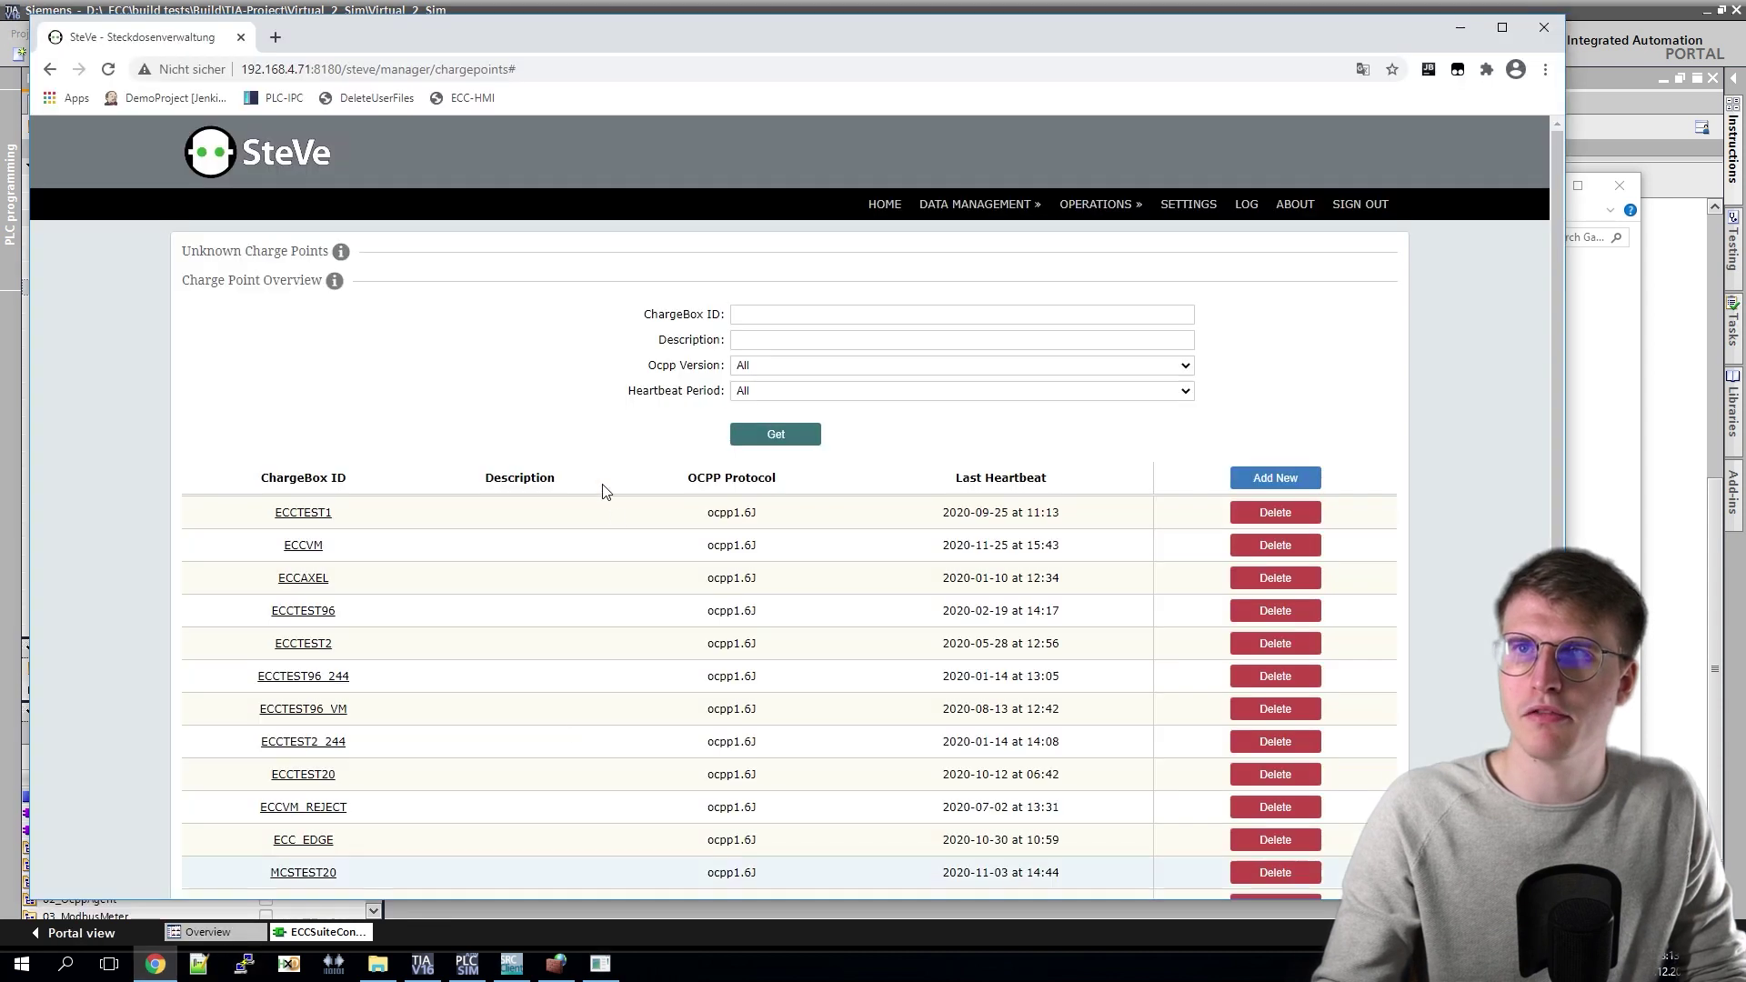
click(281, 254)
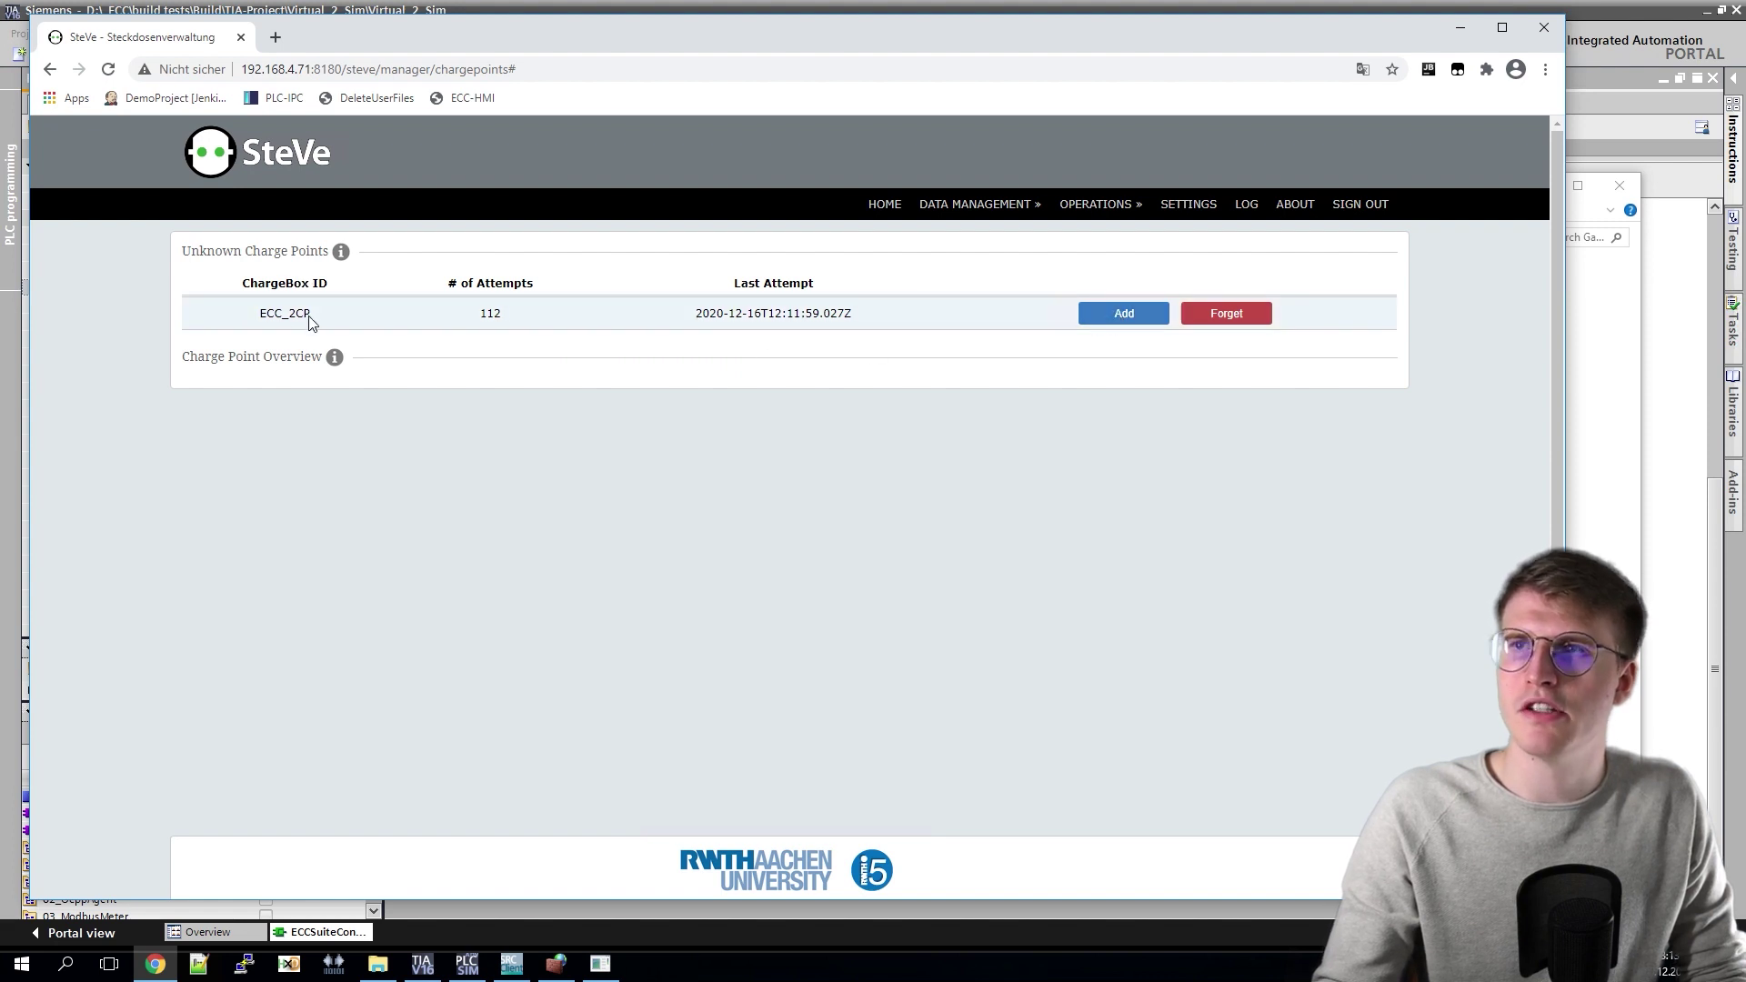
click(1128, 324)
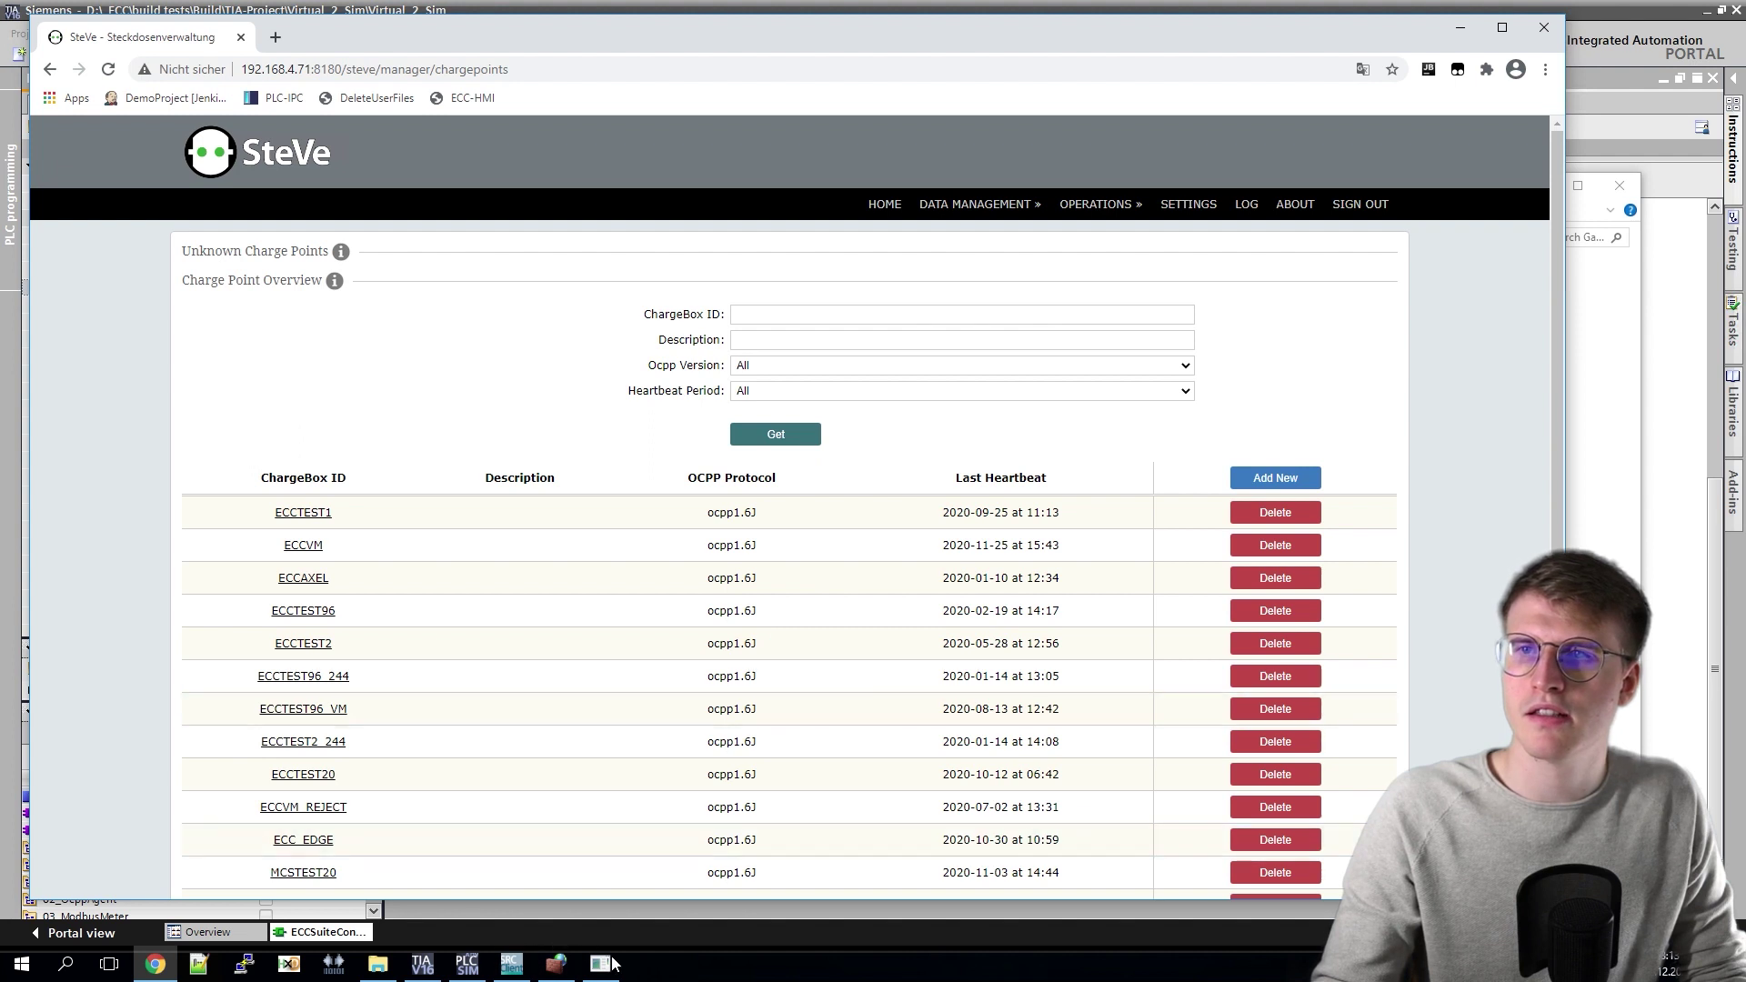
click(604, 966)
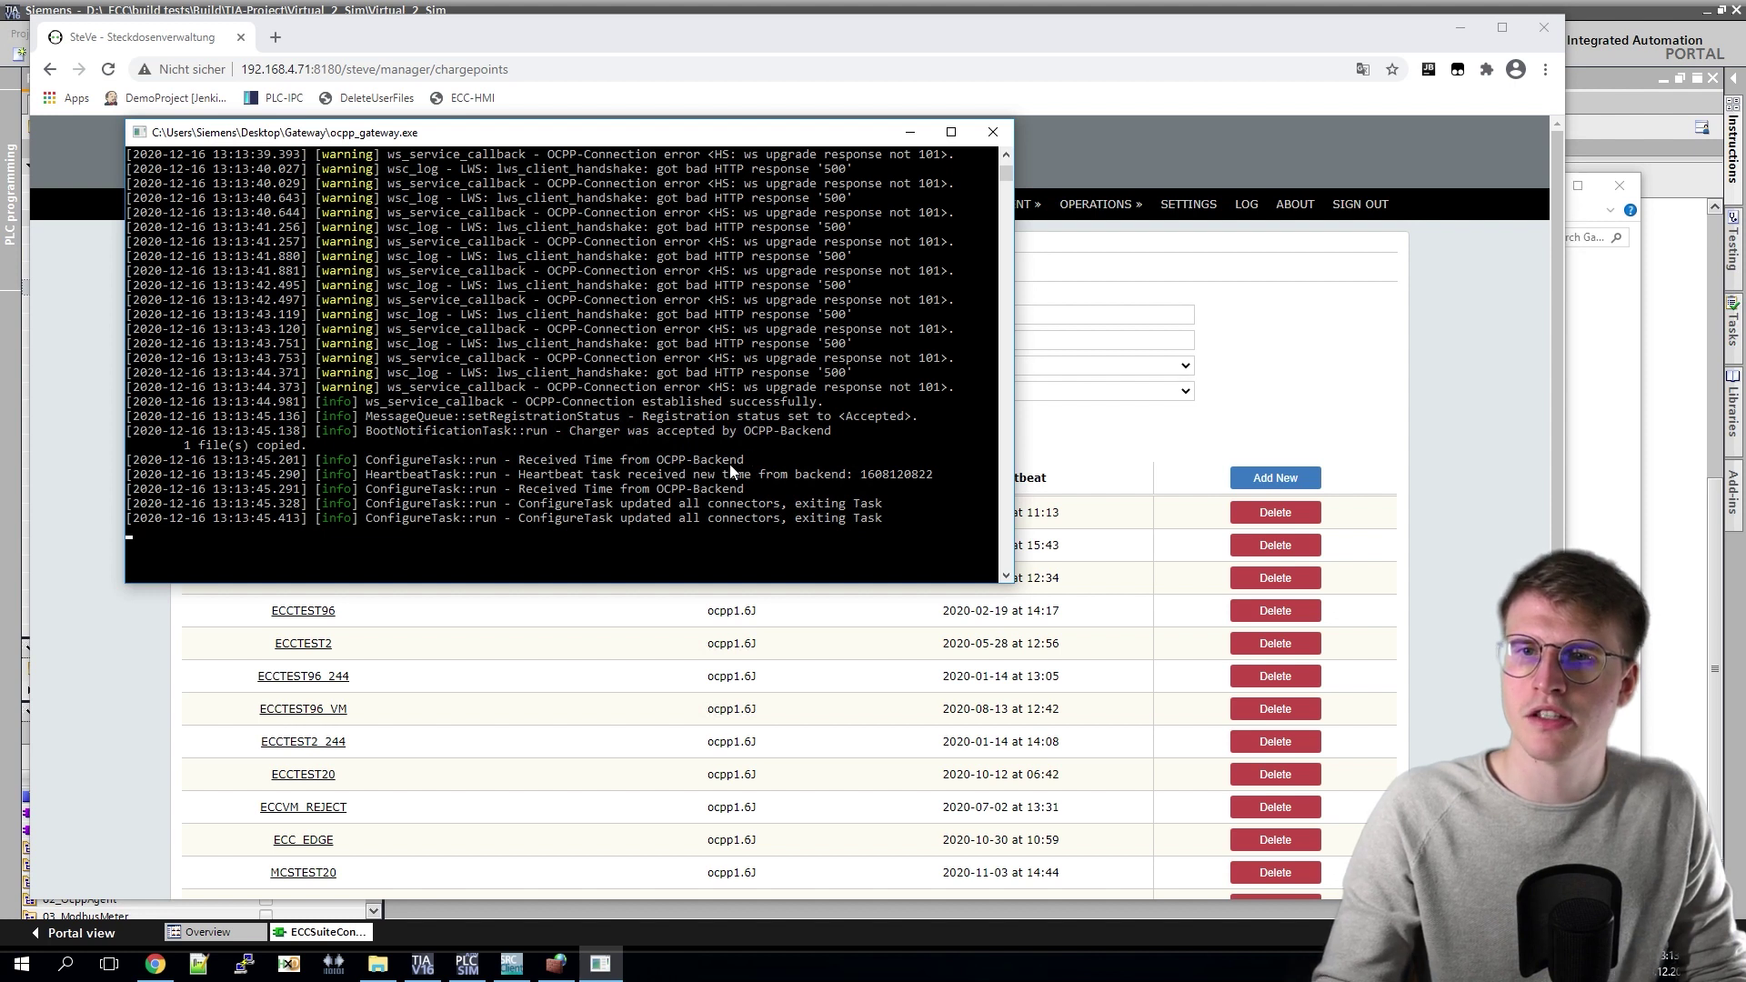
Step: Open the CarSimulation table under Watch and force tables in the TIA Portal project tree
mouse_move(420, 972)
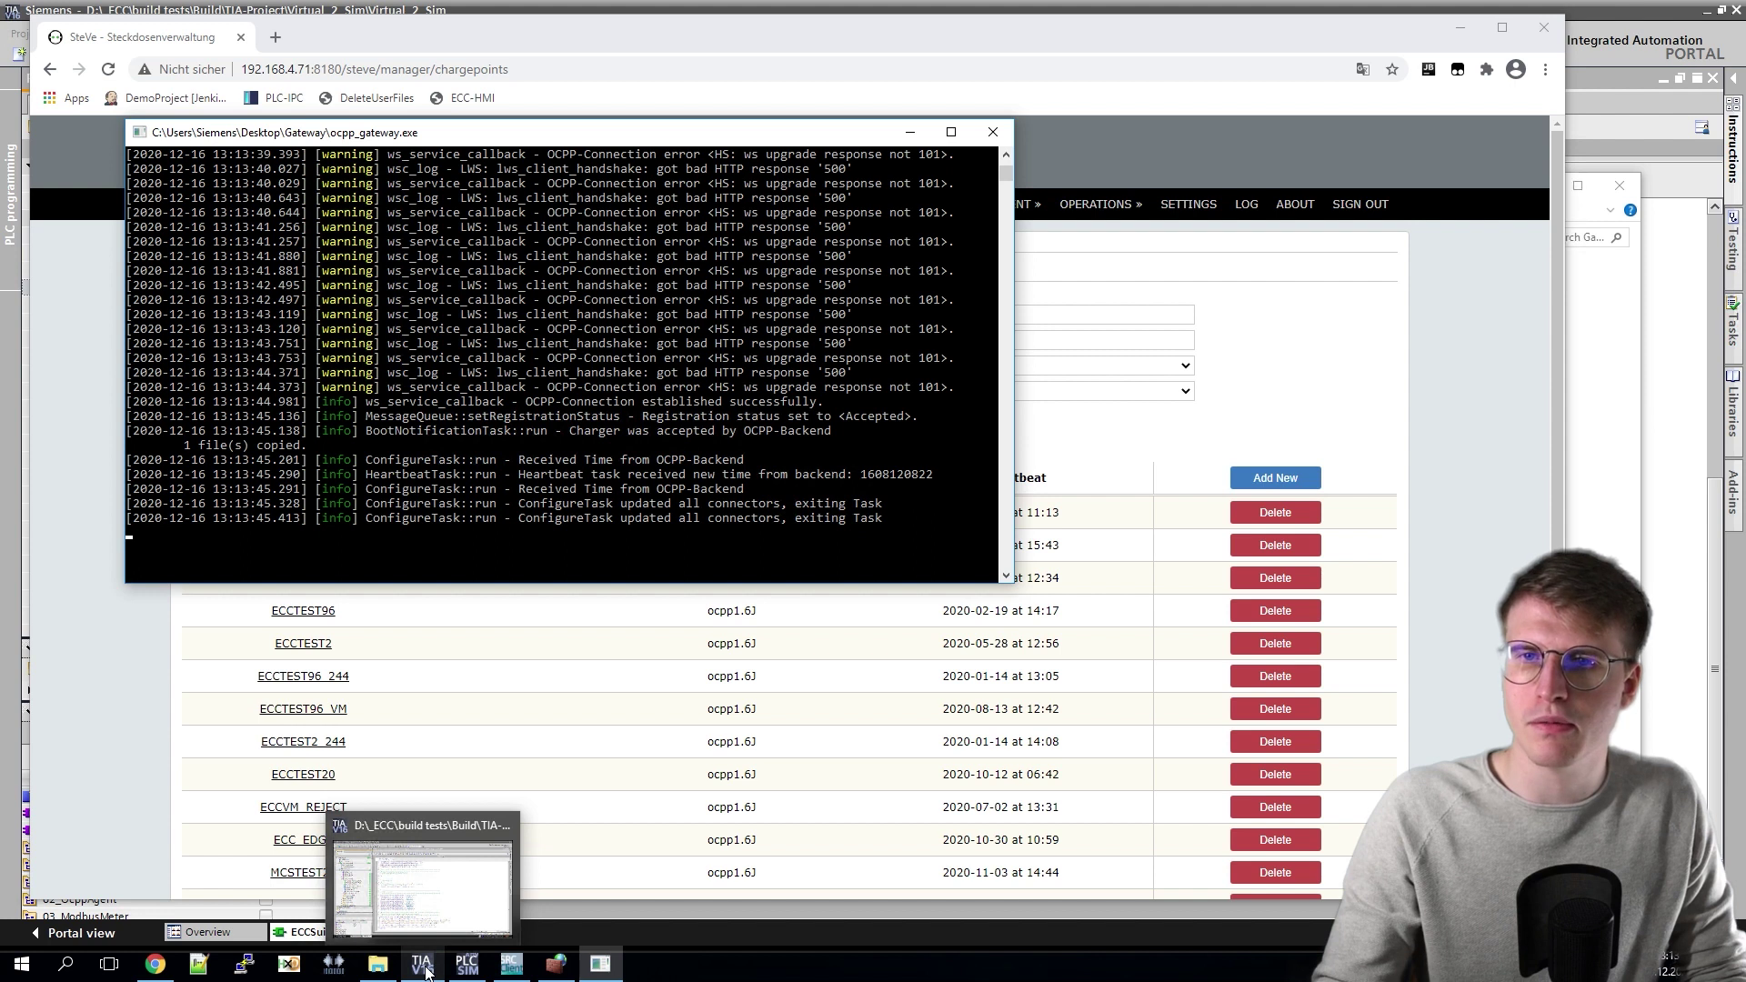
click(424, 965)
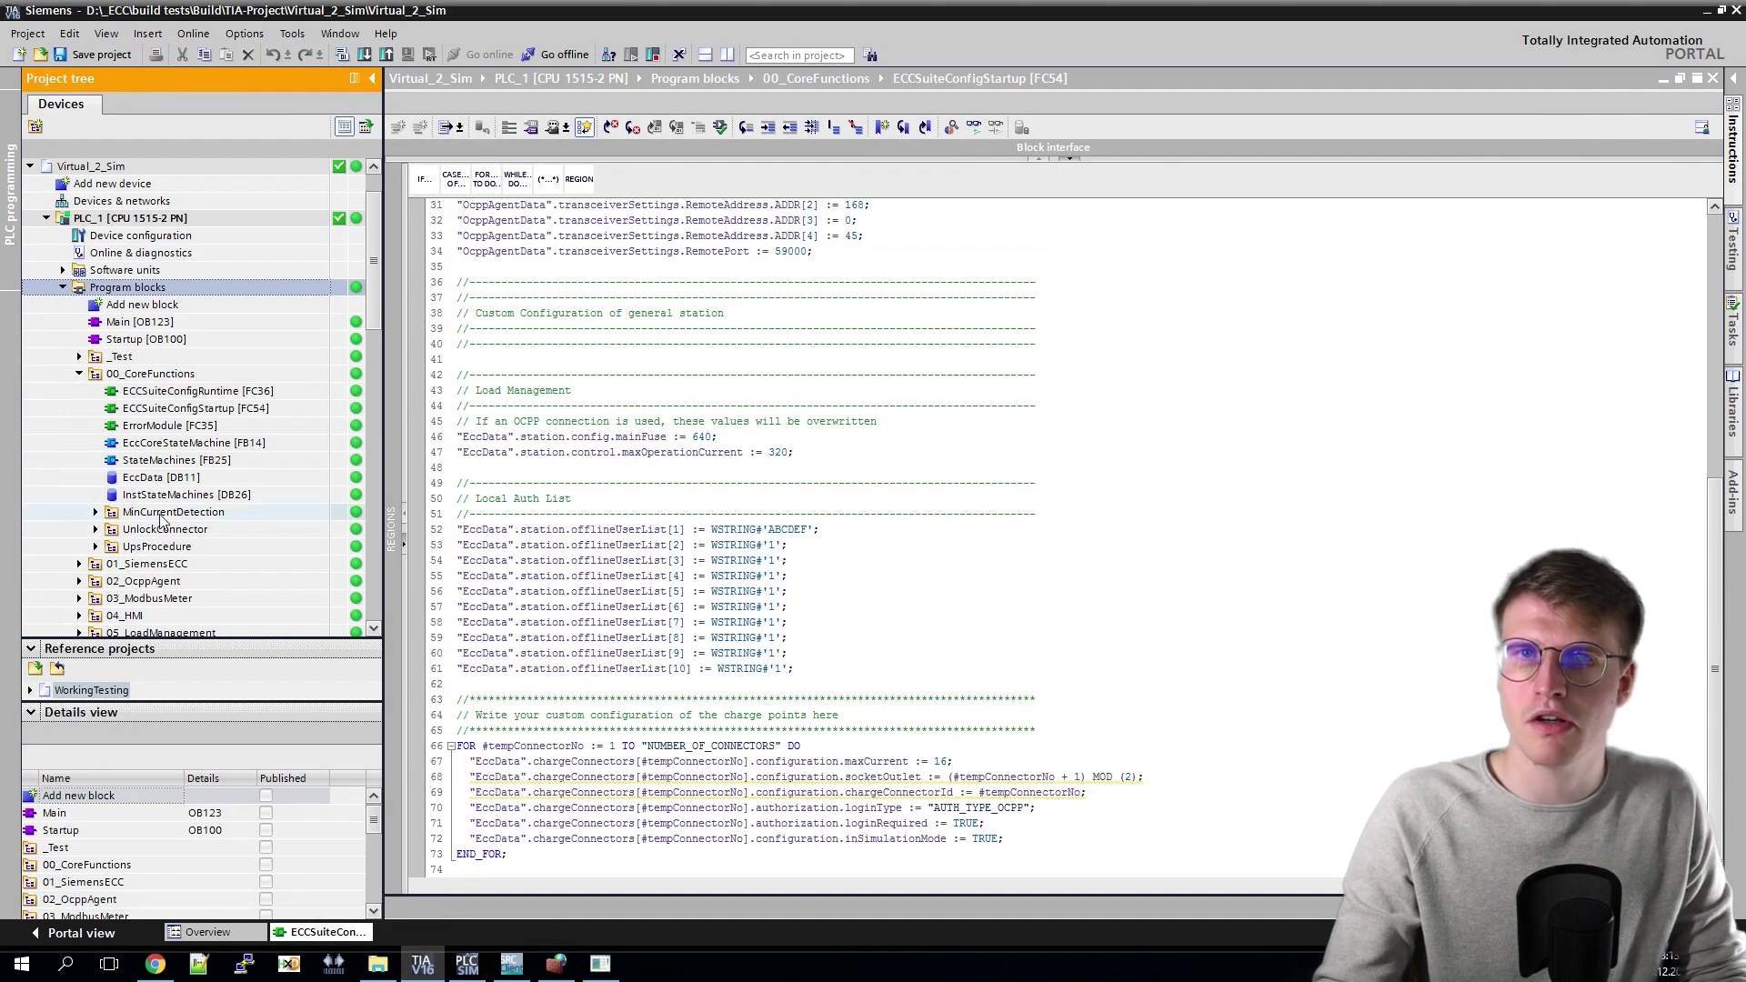
scroll(160, 519, down, 1)
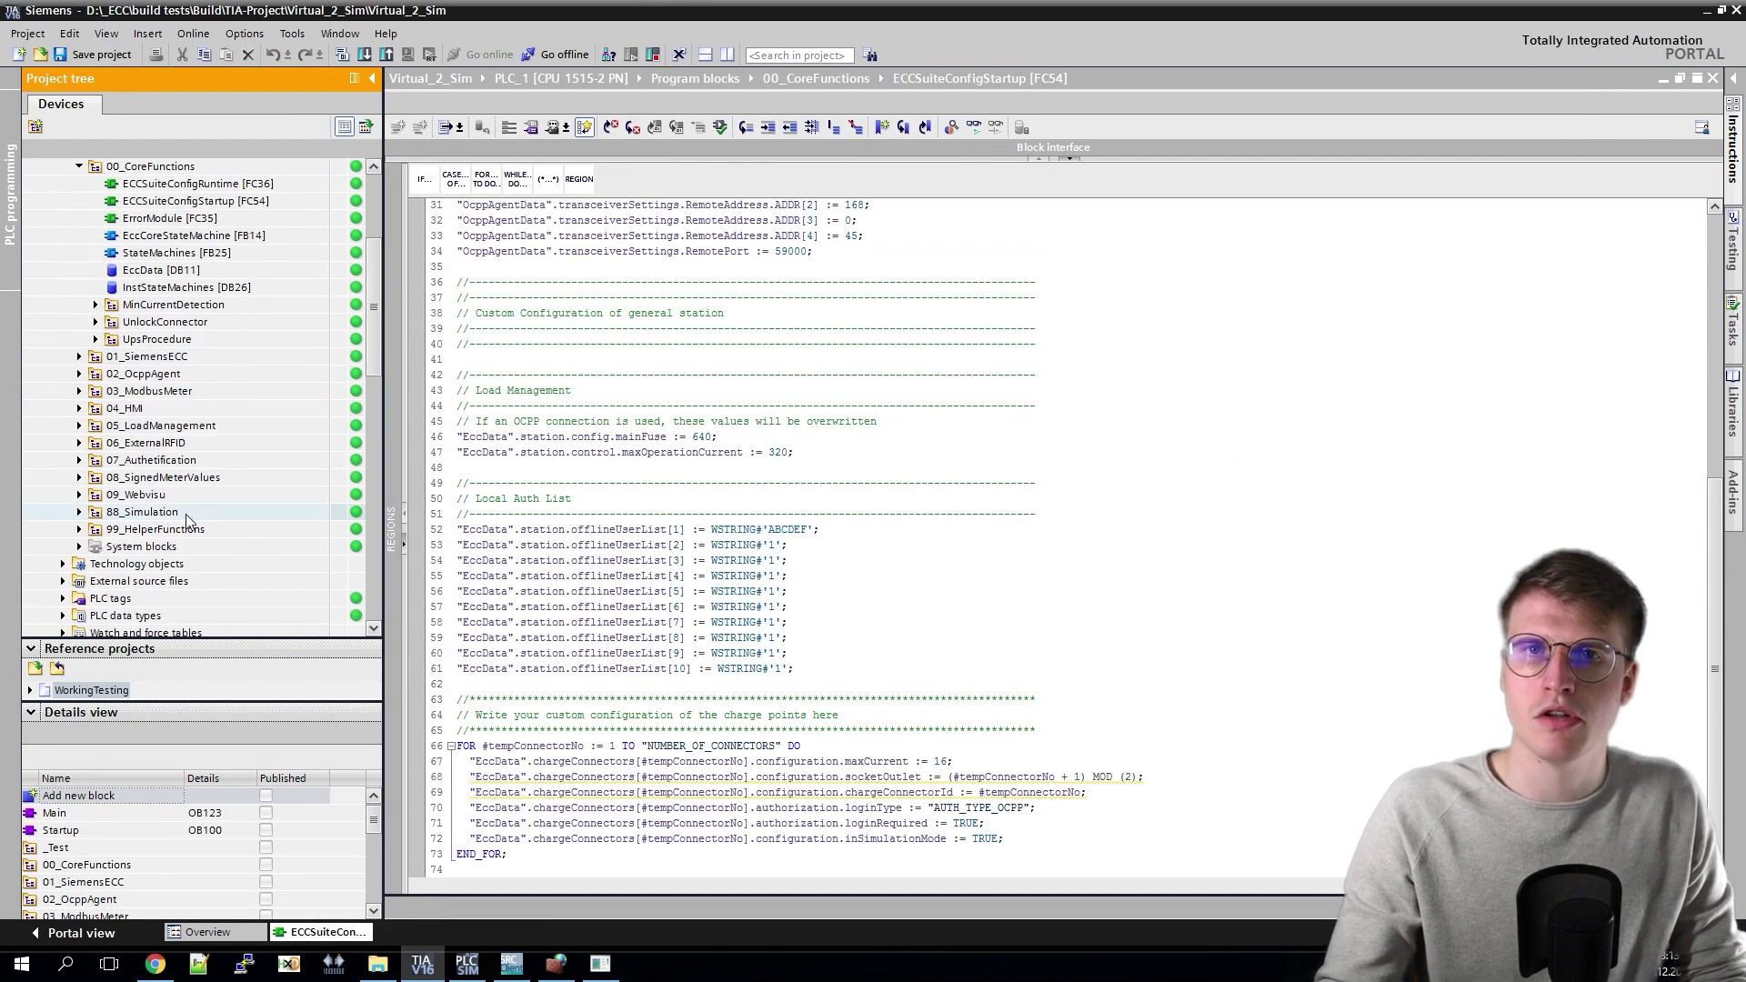
scroll(190, 515, down, 1)
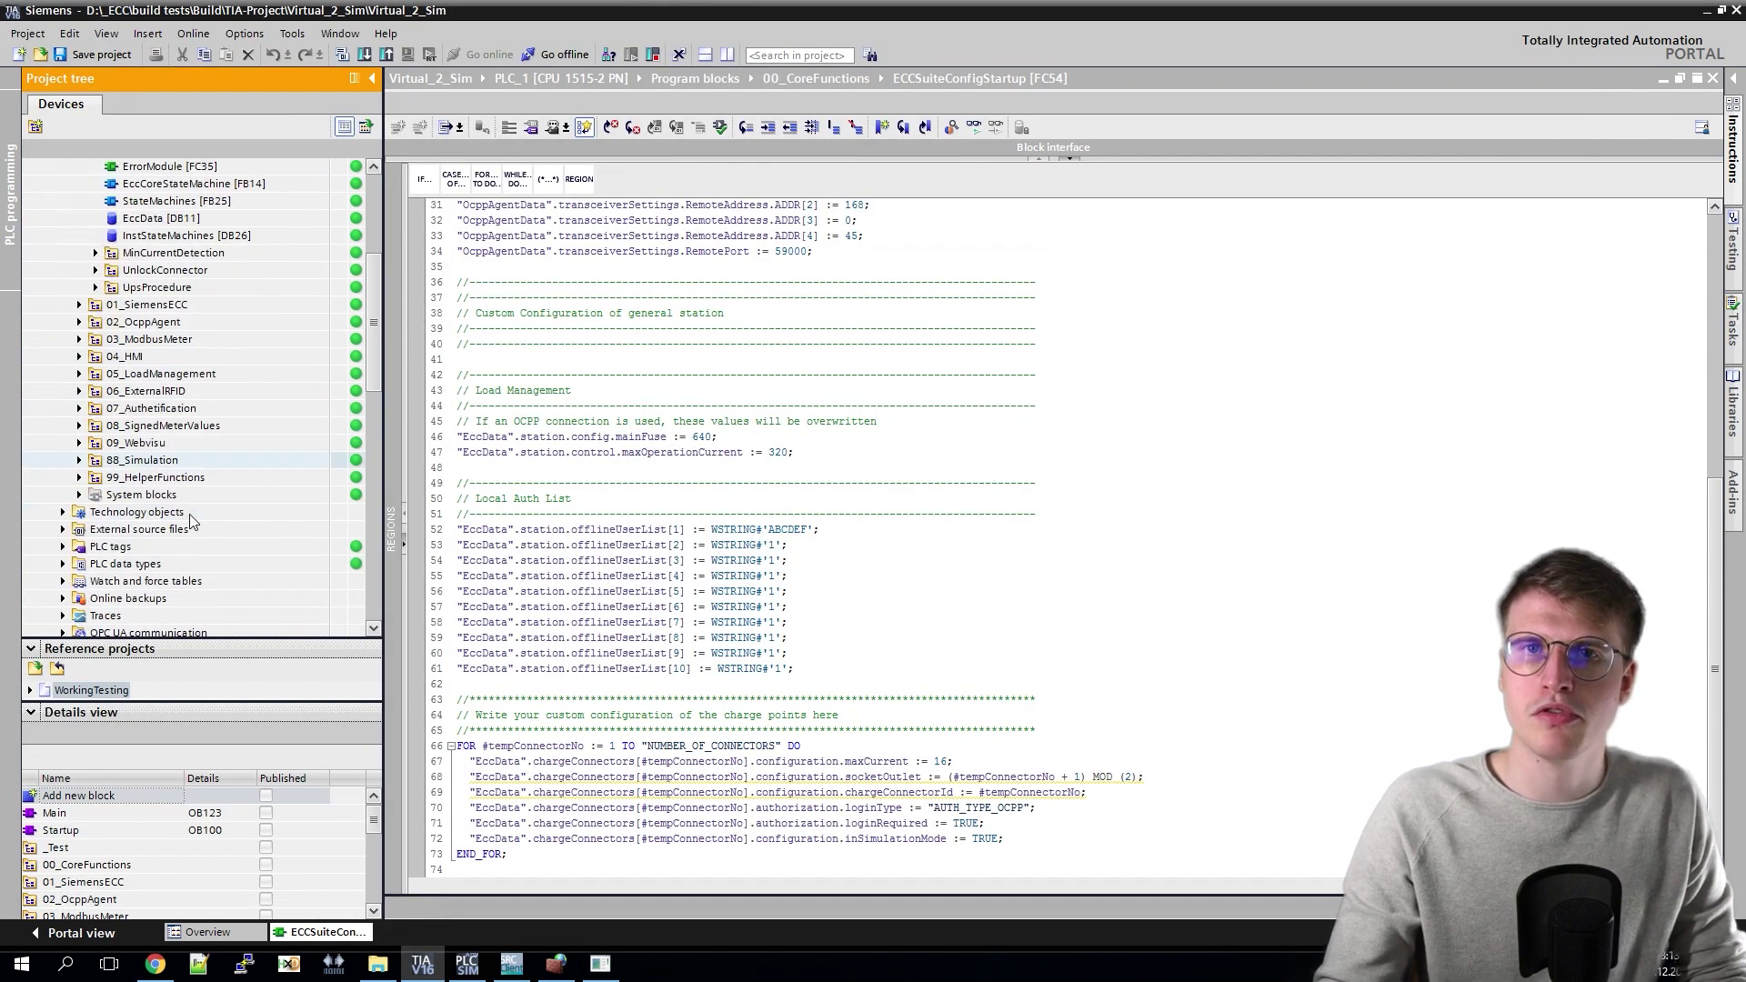
click(63, 581)
scroll(136, 582, down, 1)
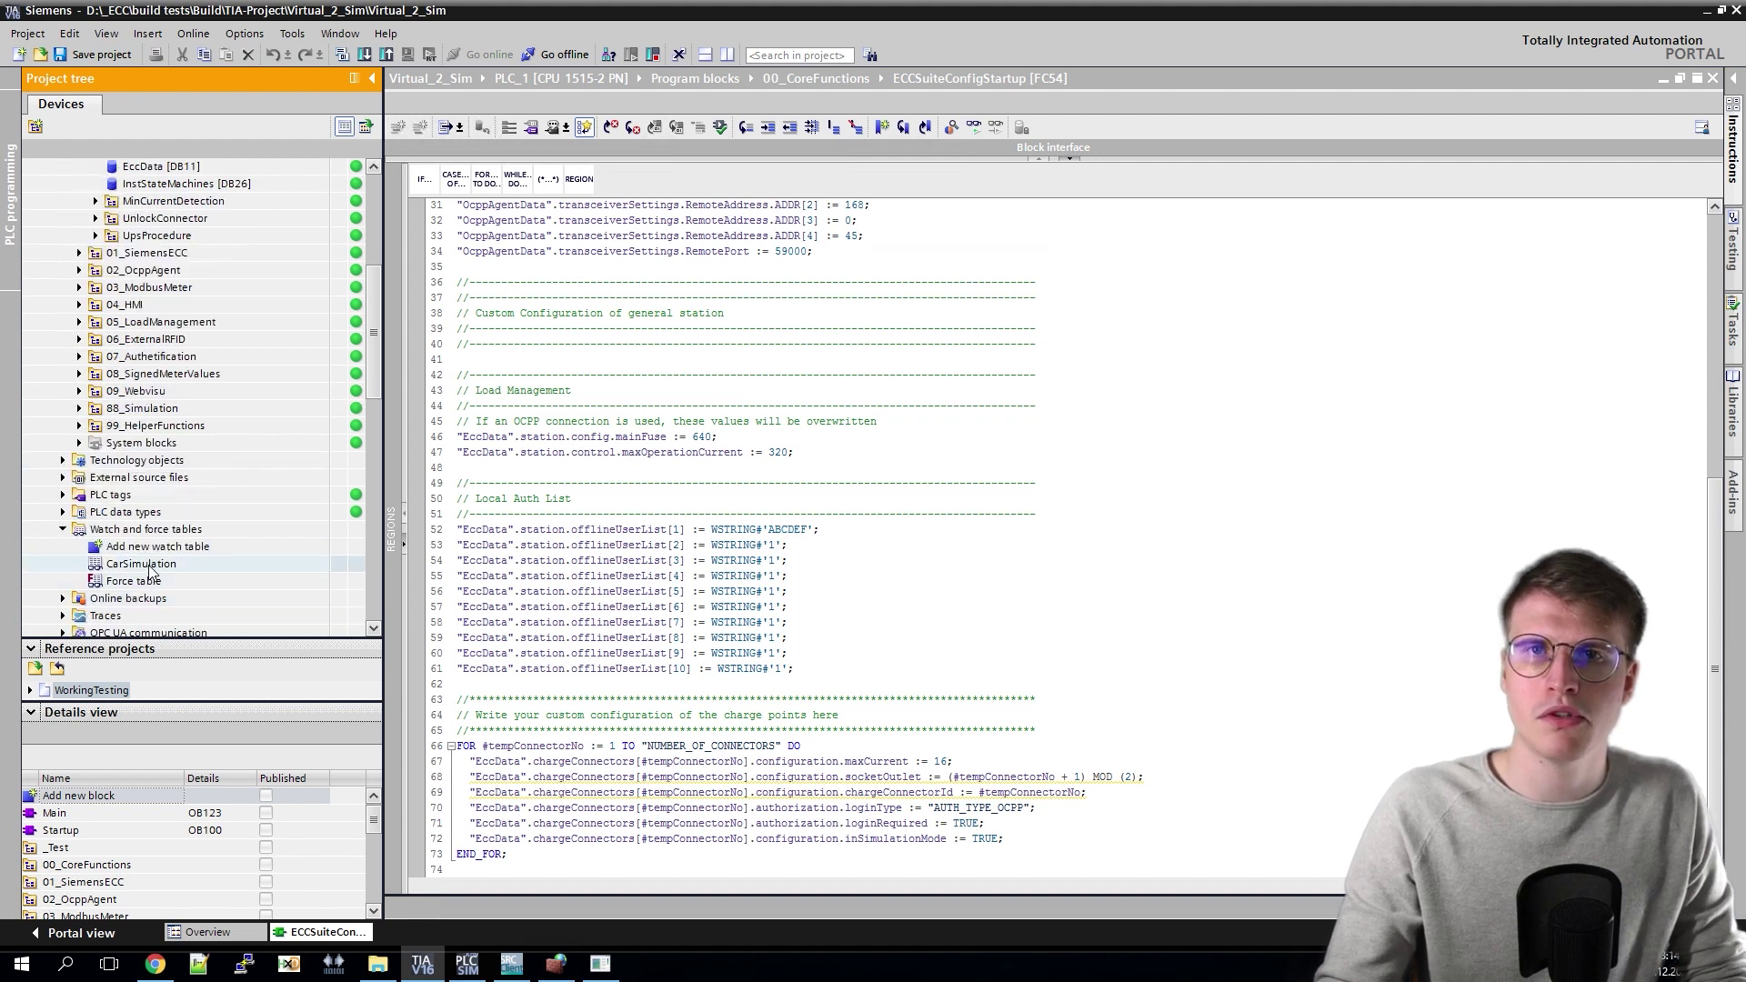
click(149, 567)
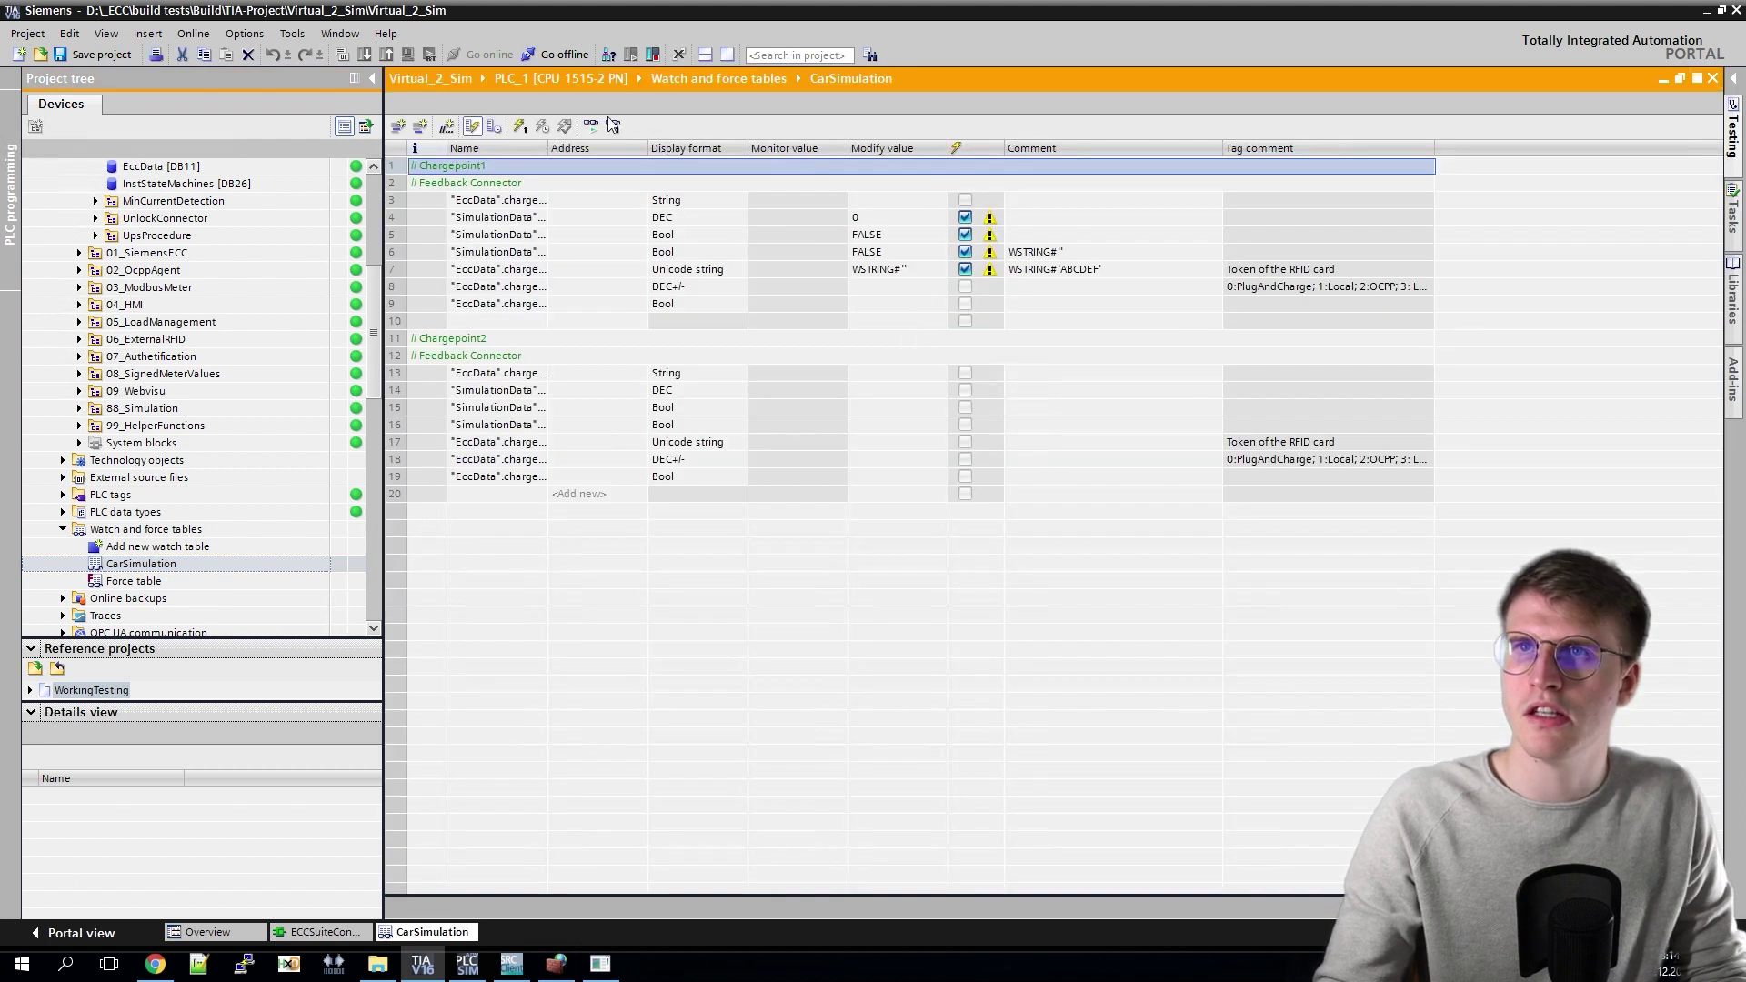
Step: Start monitoring all CarSimulation values and set row 4's modify value to 10
click(592, 126)
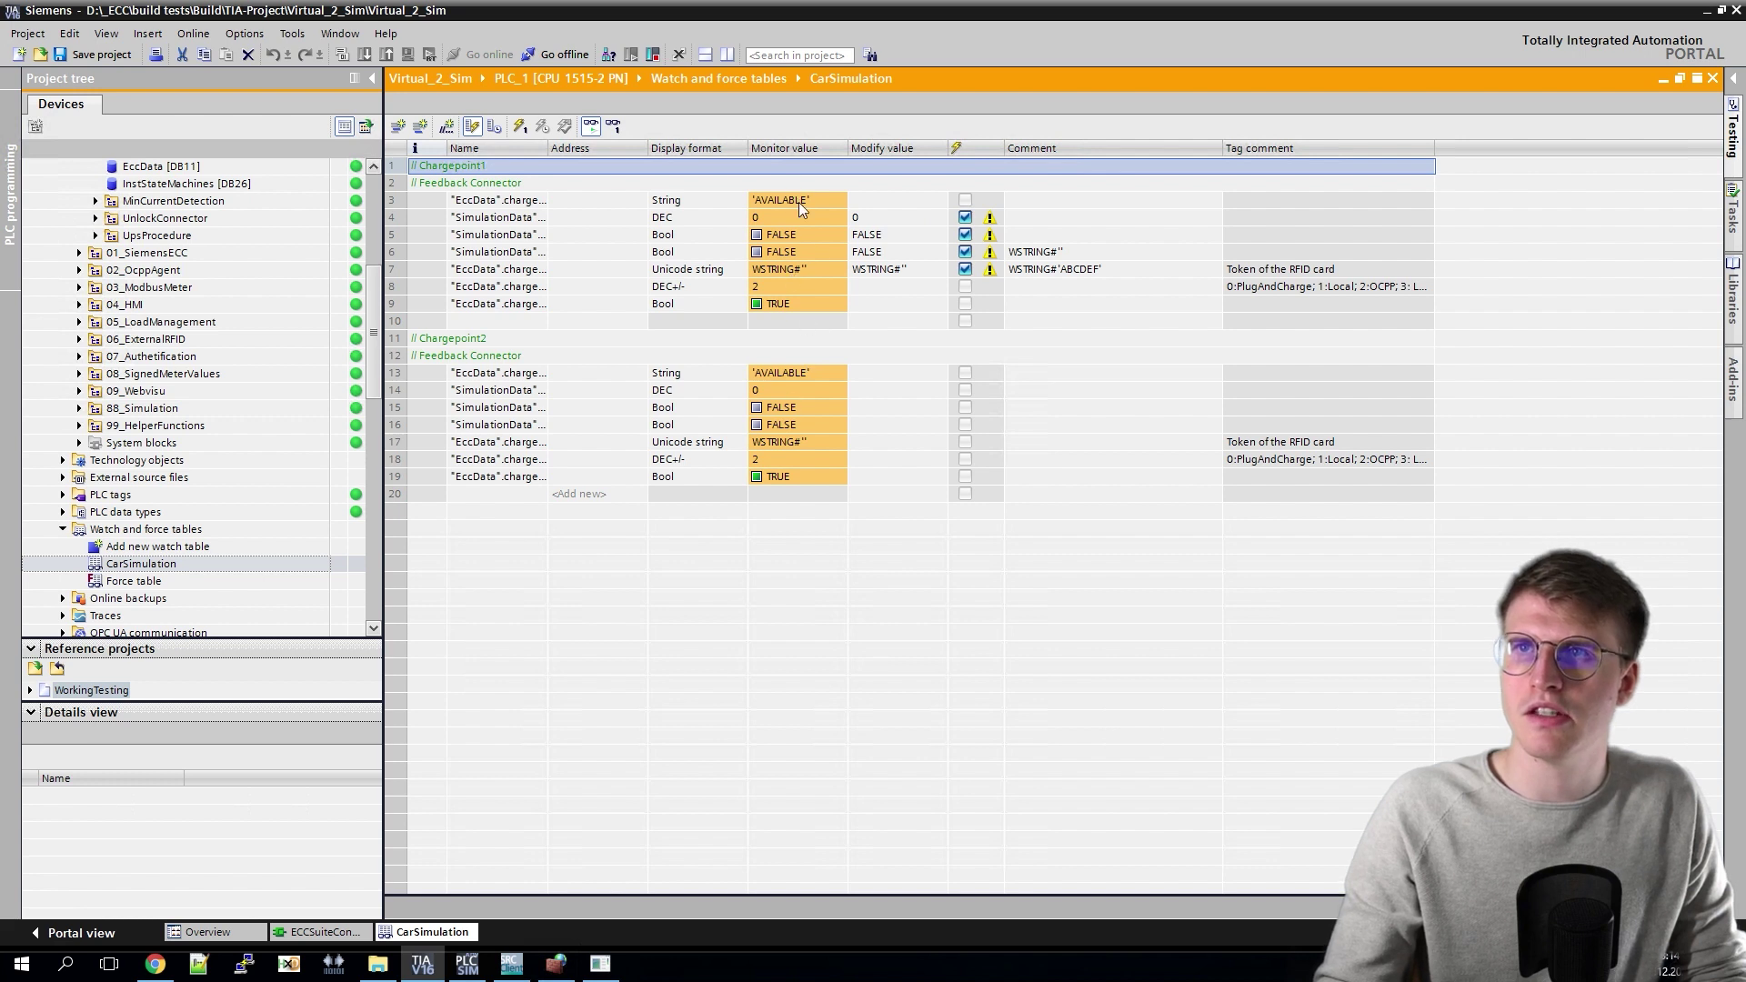
click(816, 378)
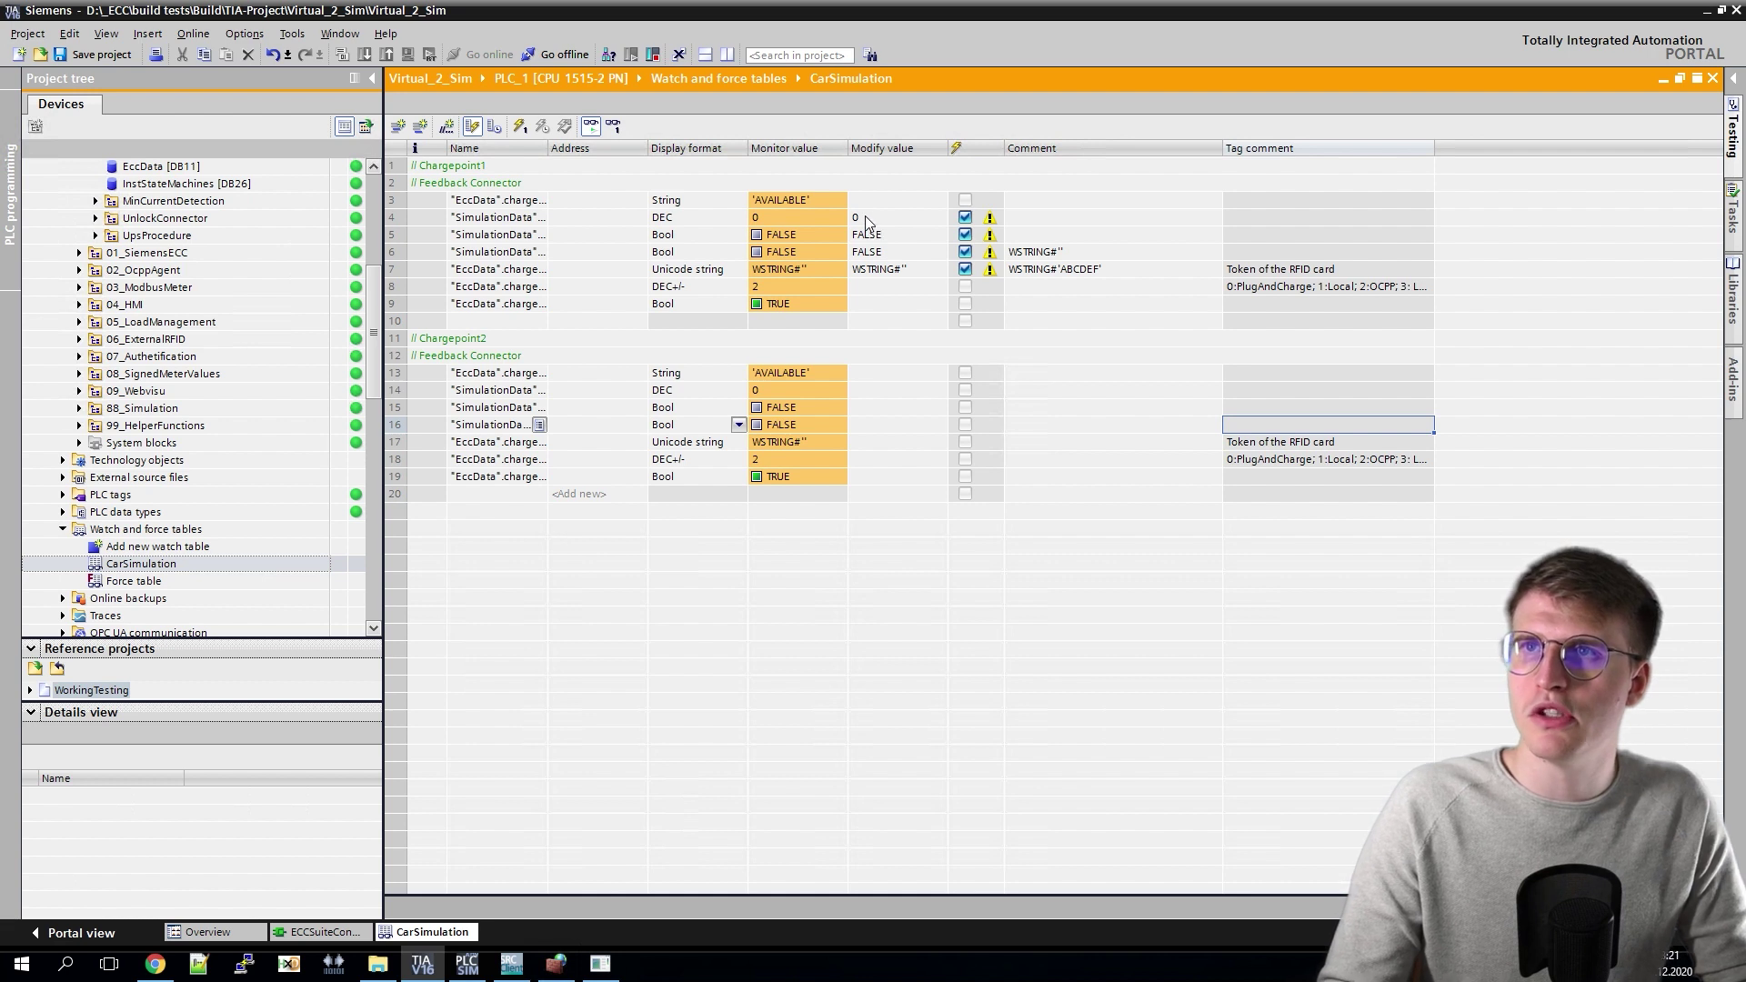
click(866, 222)
double_click(874, 221)
text(1)
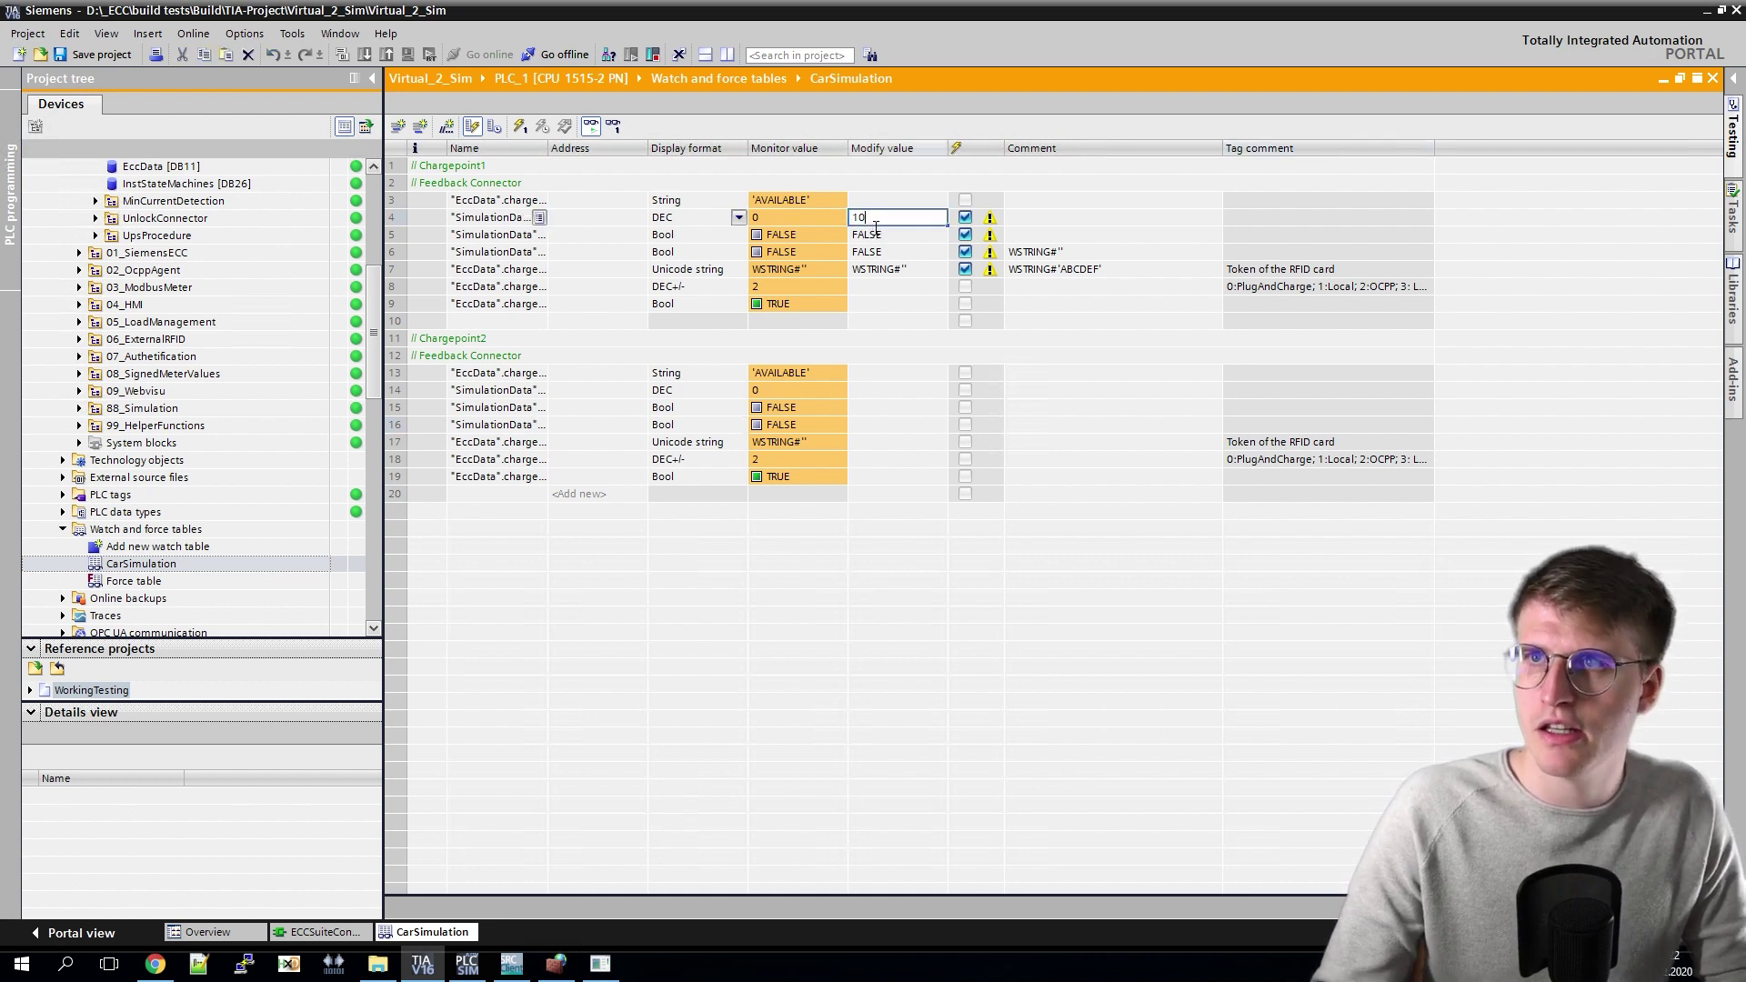
text(0)
Step: Enter TRUE for rows 5 and 6 and the RFID card token for row 7
click(878, 240)
text(TRUE)
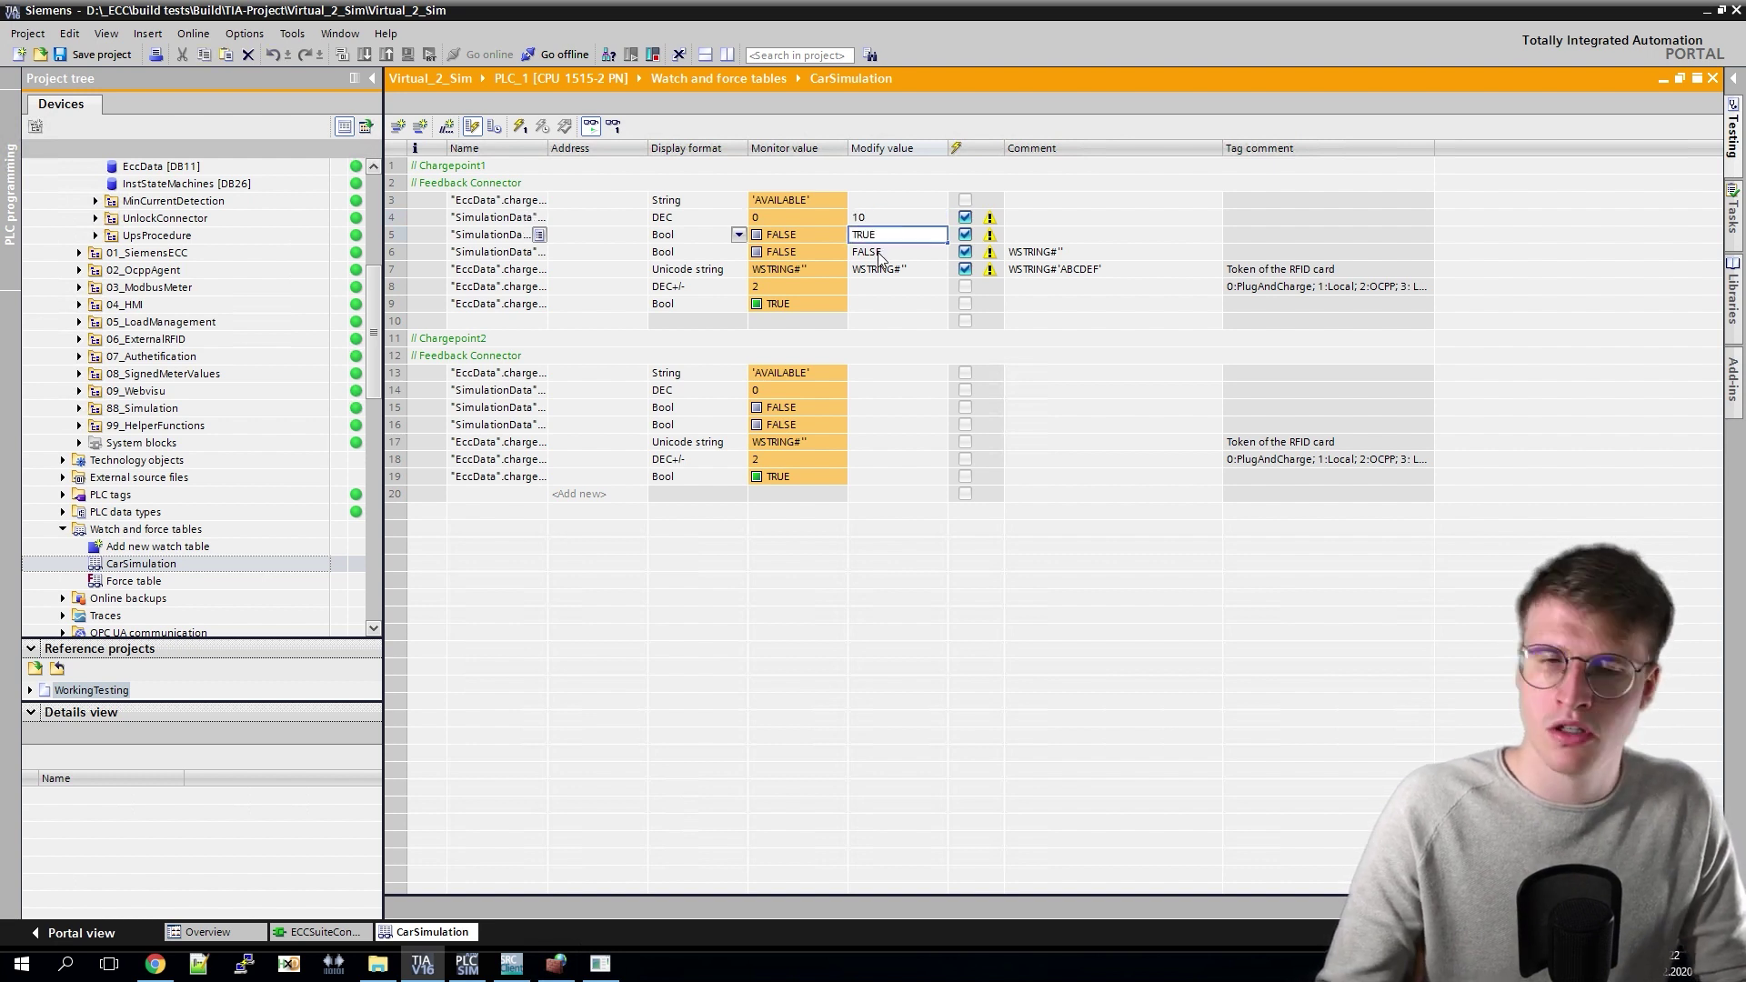
click(881, 251)
text(T)
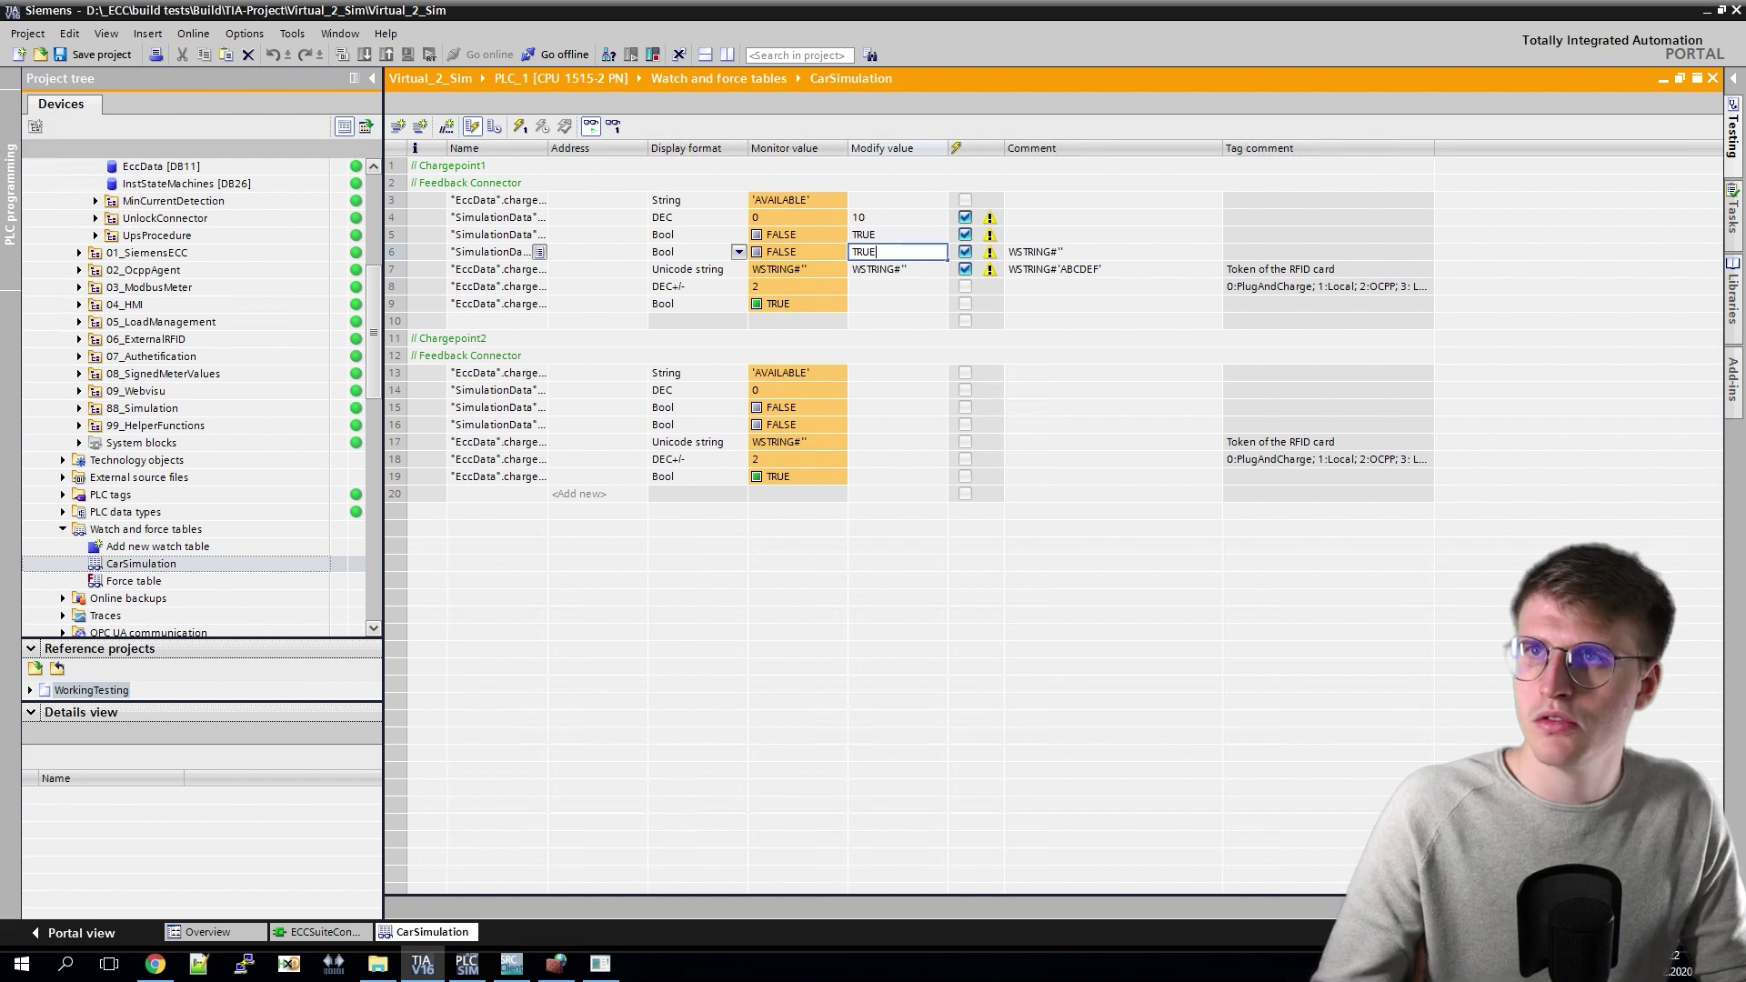
text(RUE)
click(876, 273)
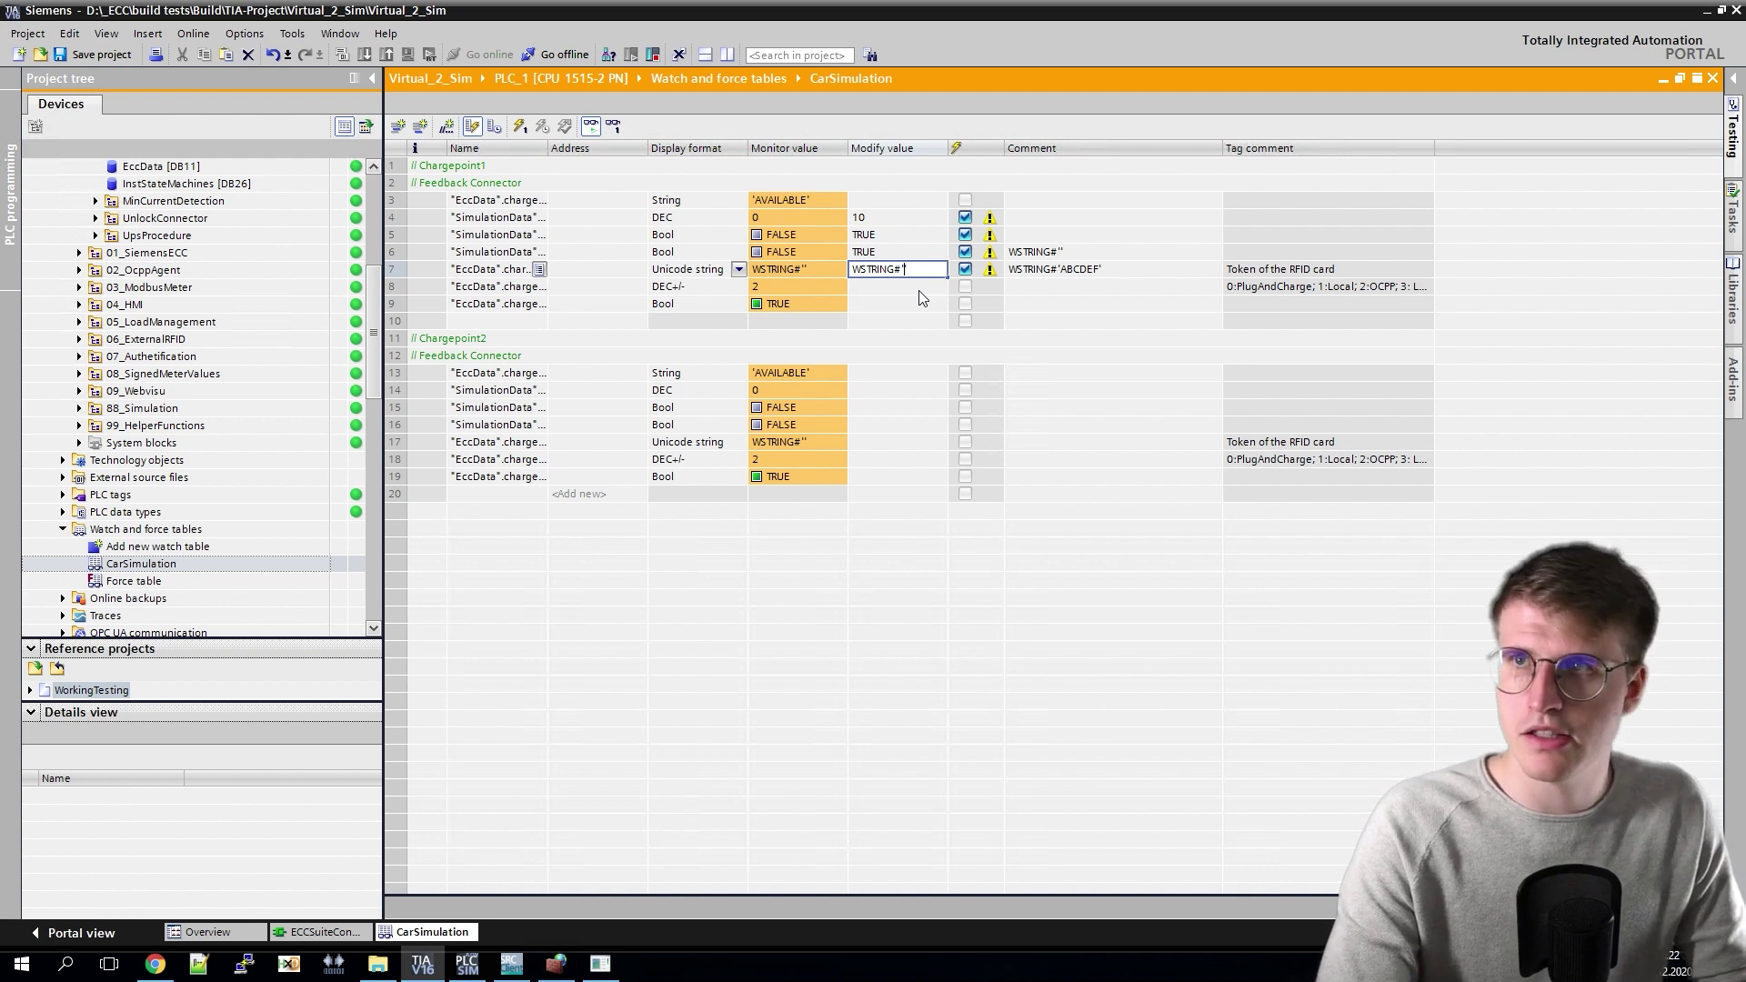
text(KAR)
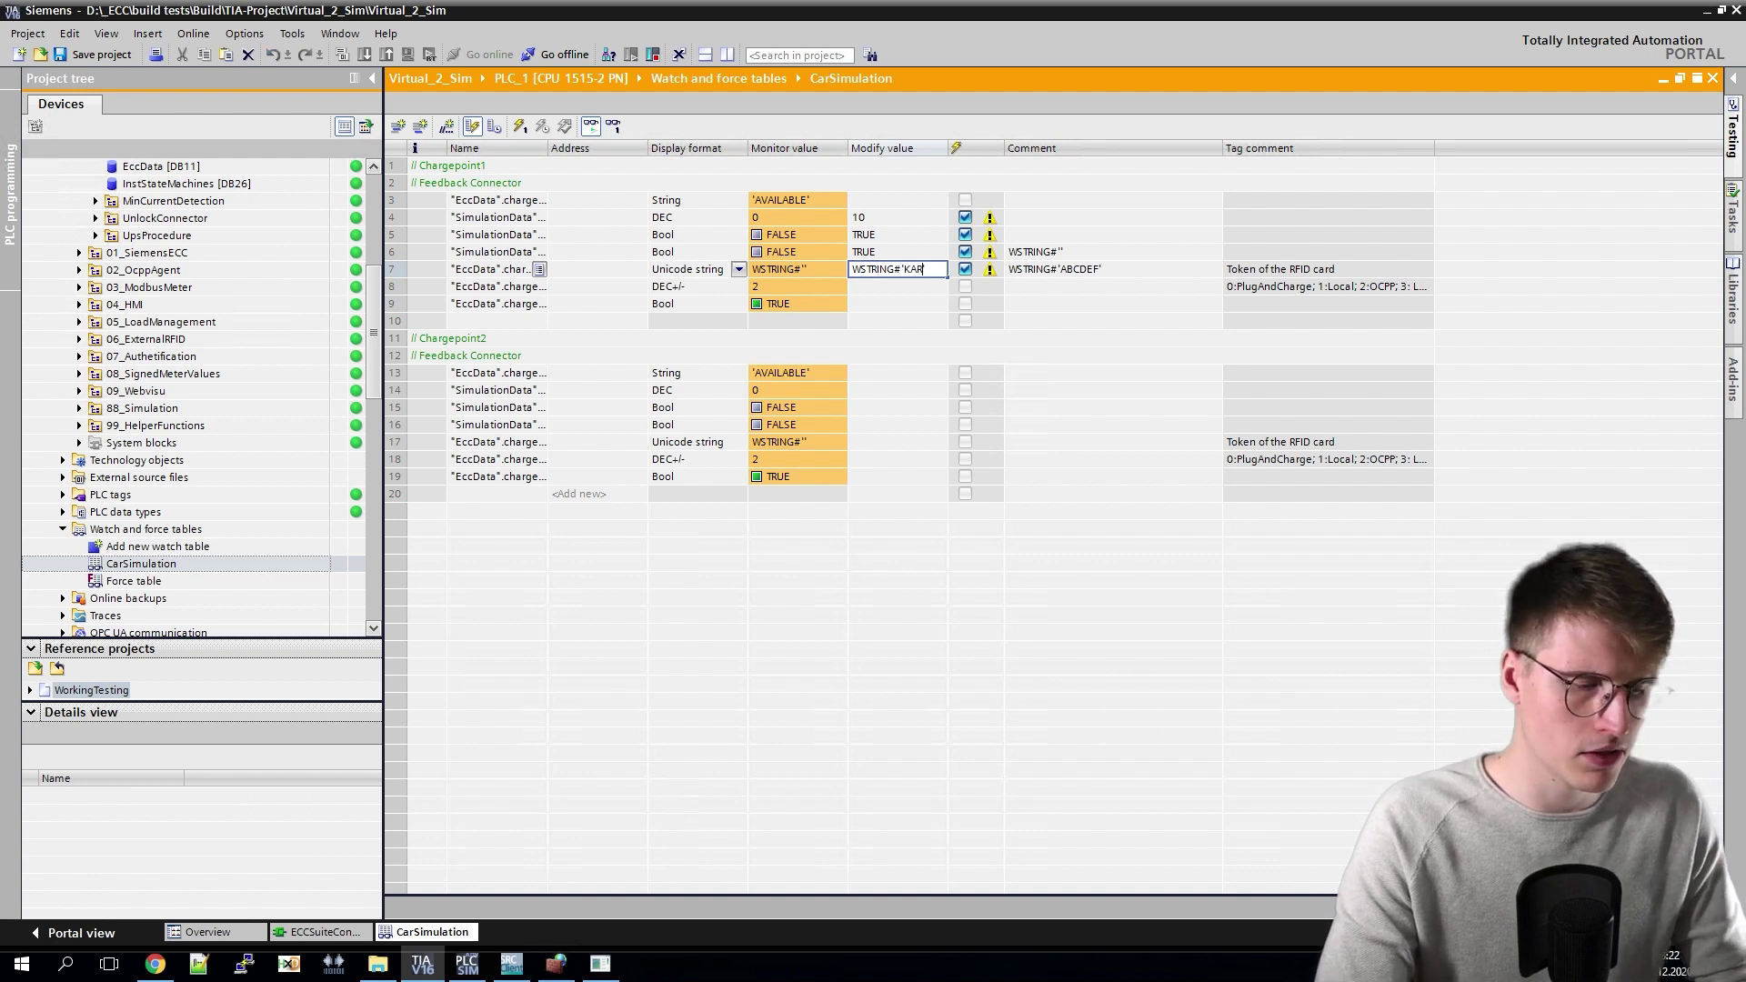
text(L1')
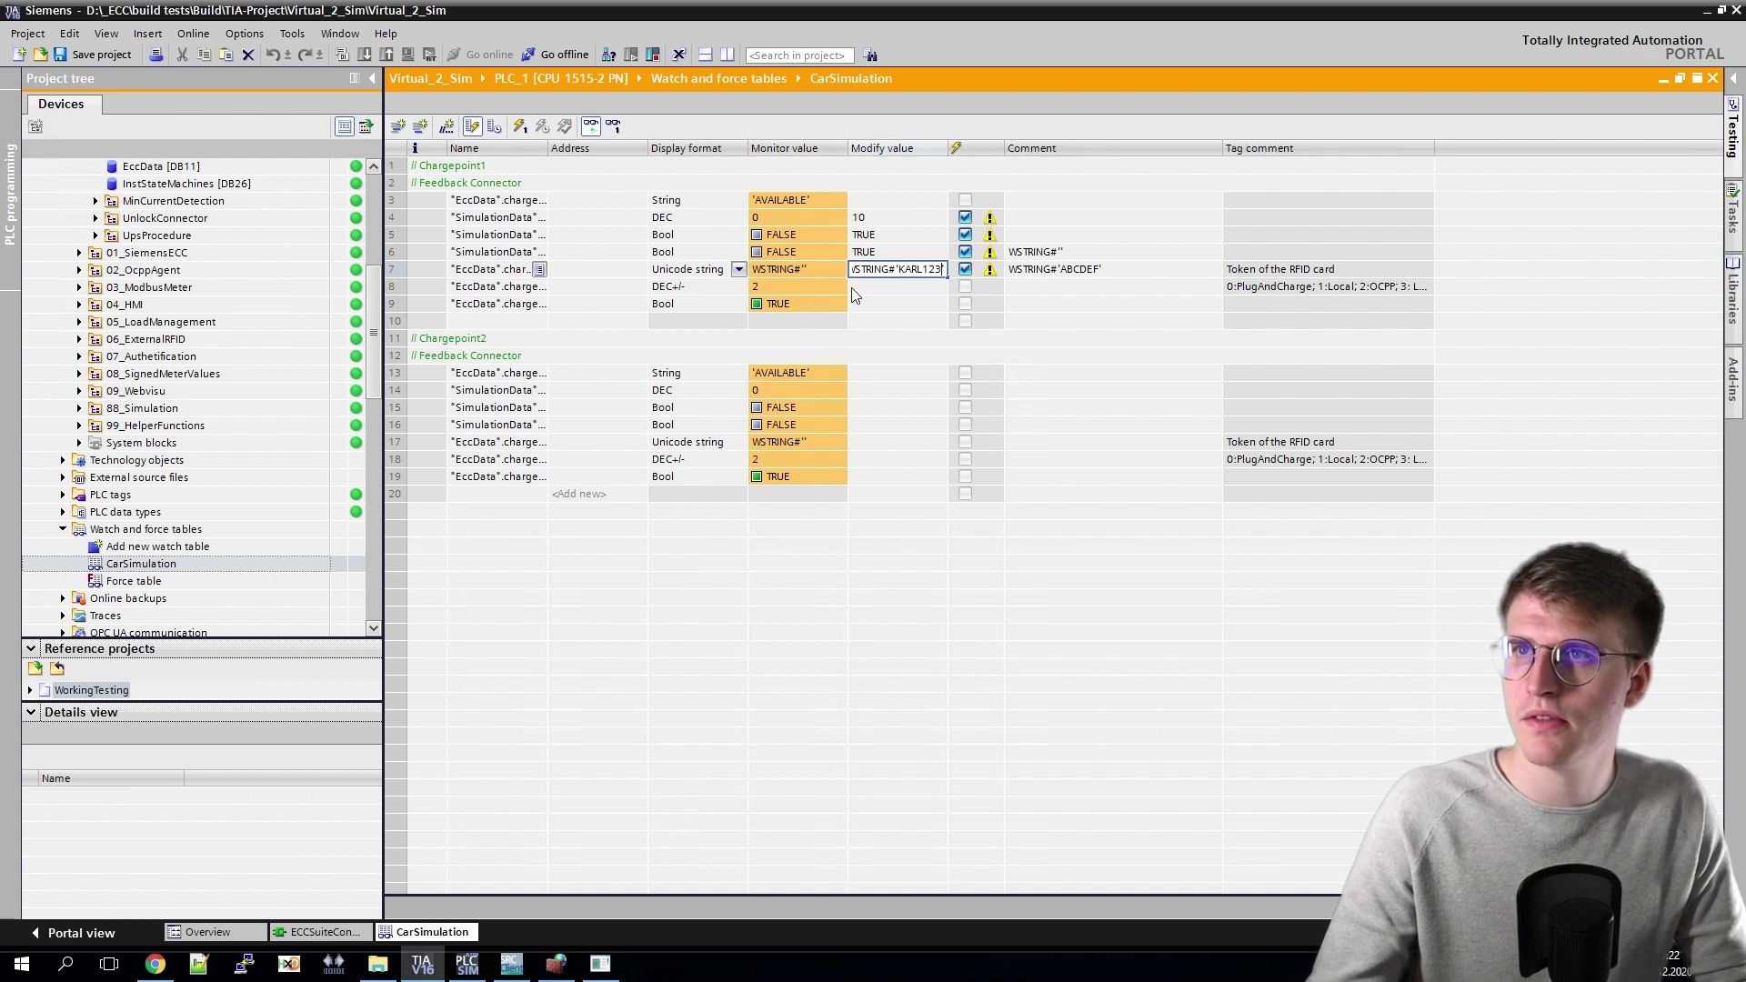
key(Return)
Step: Apply chargepoint 1's modify values to the PLC with Modify now
right_click(873, 218)
mouse_move(937, 230)
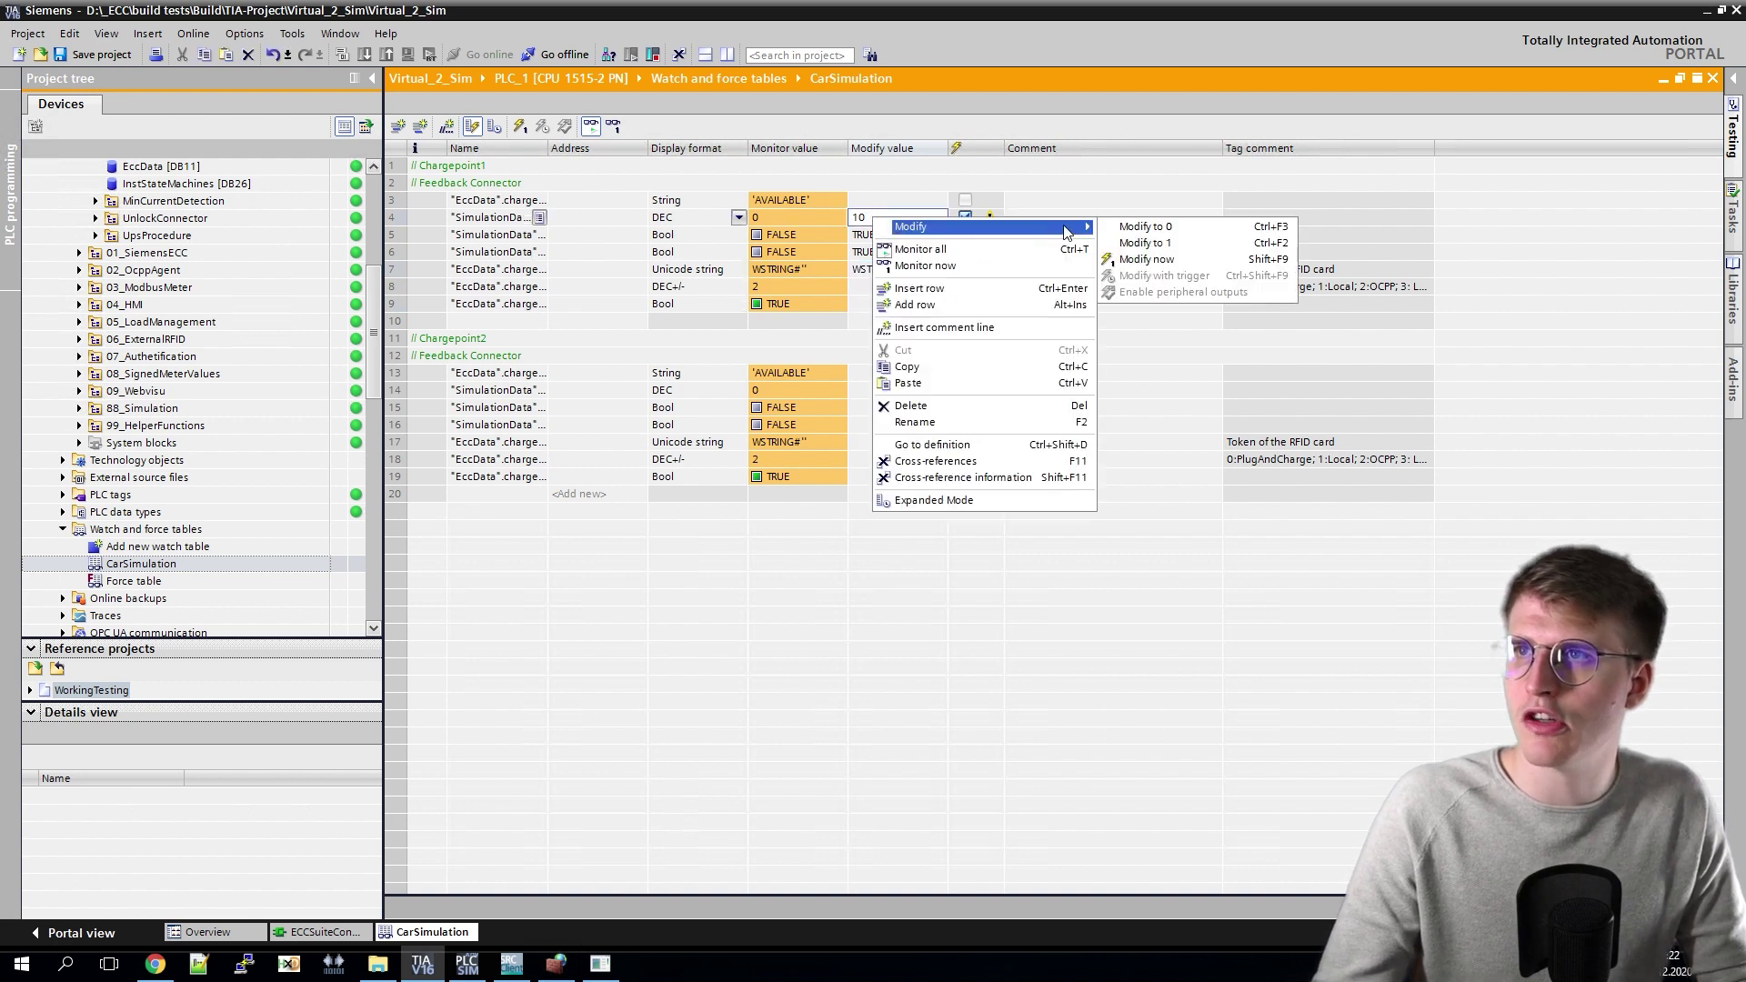
click(1167, 261)
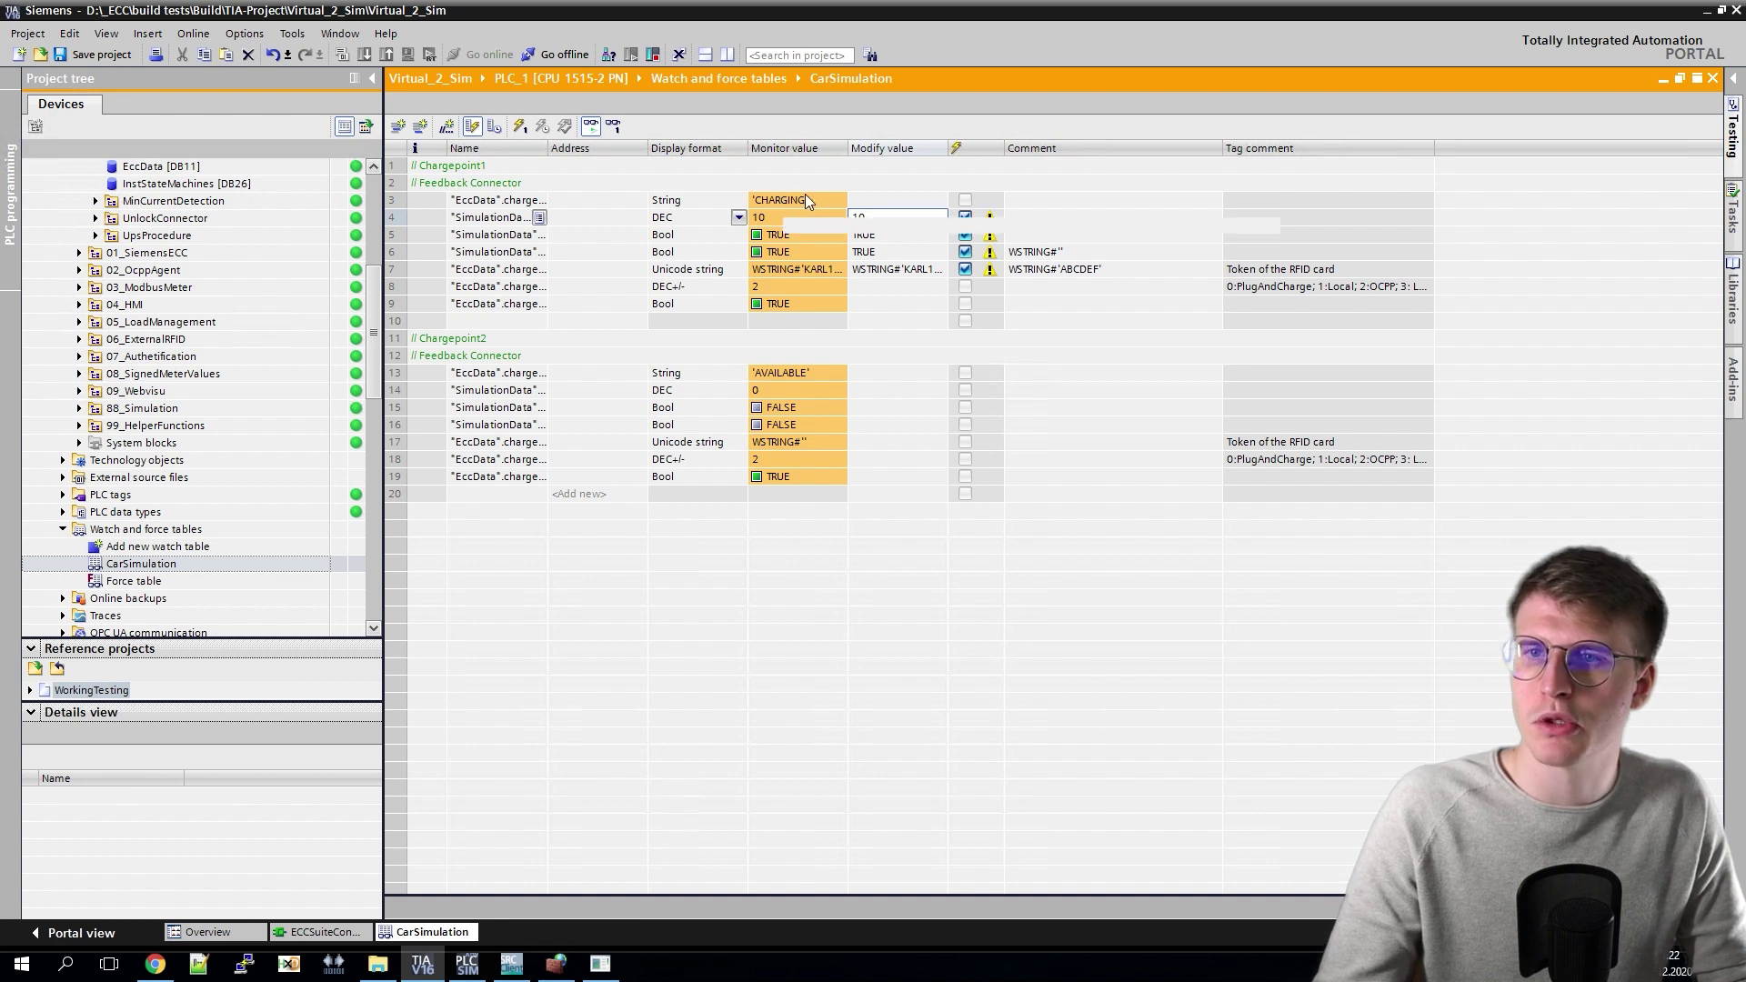
Step: Check the gateway log for the Preparing, SuspendedEV and Charging states
click(601, 964)
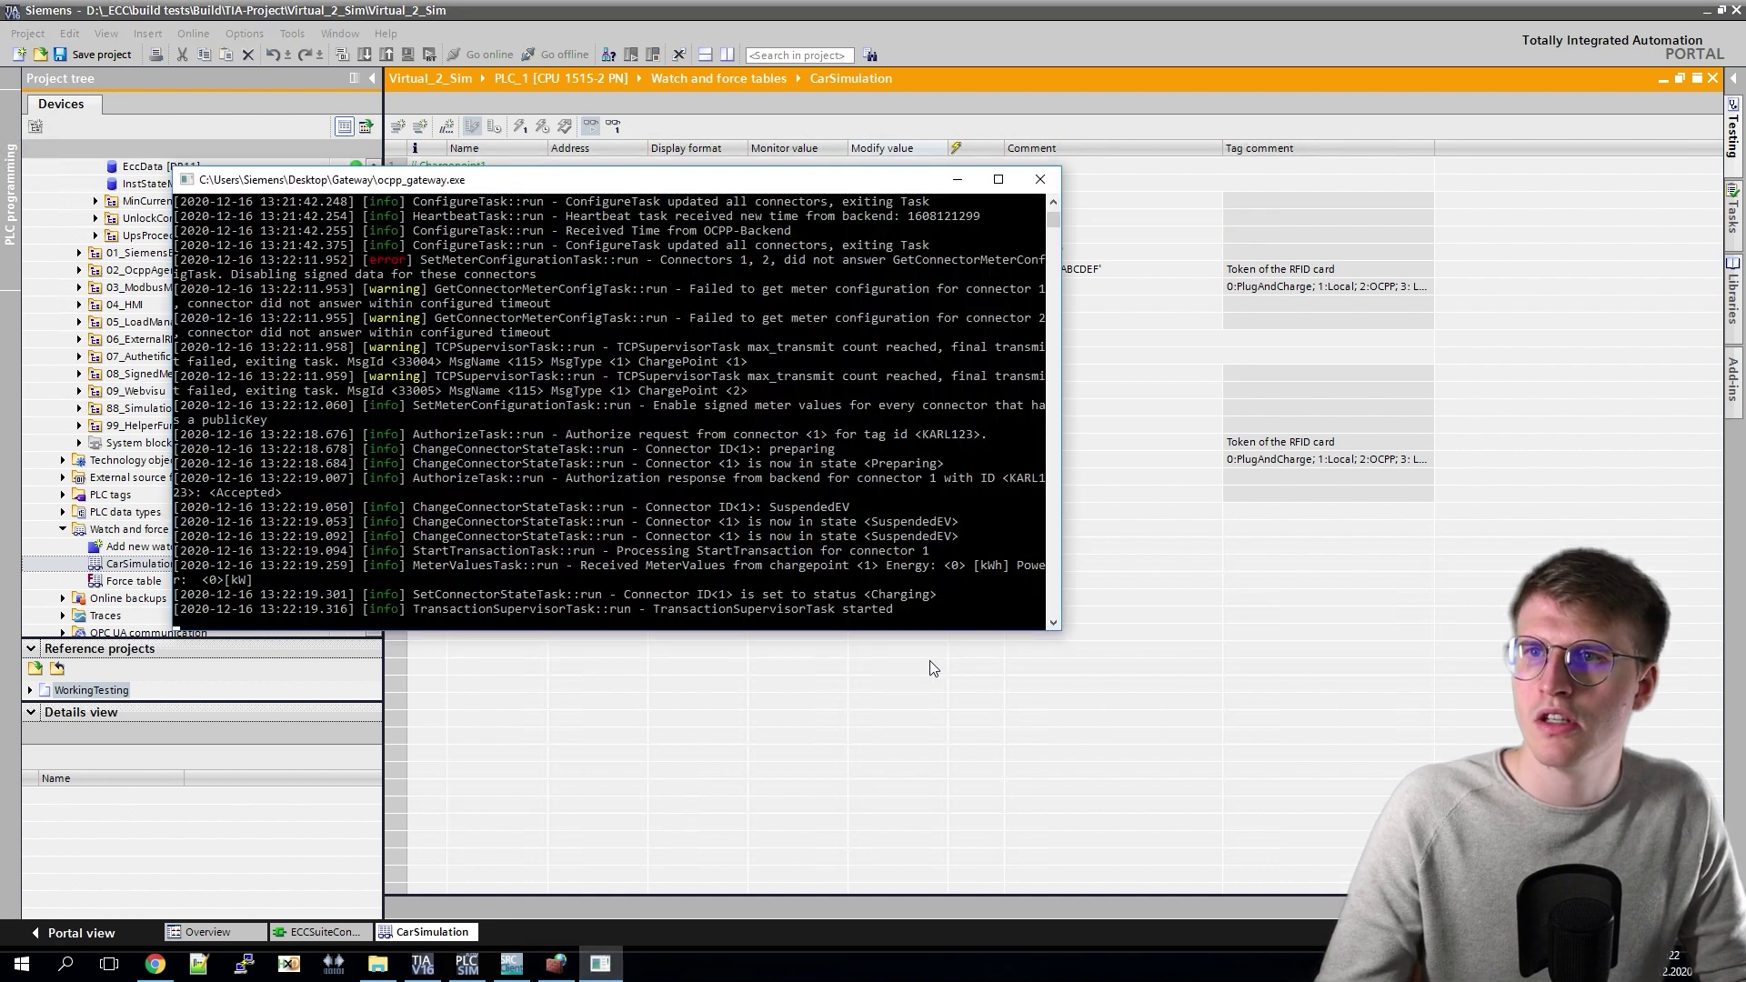
double_click(918, 596)
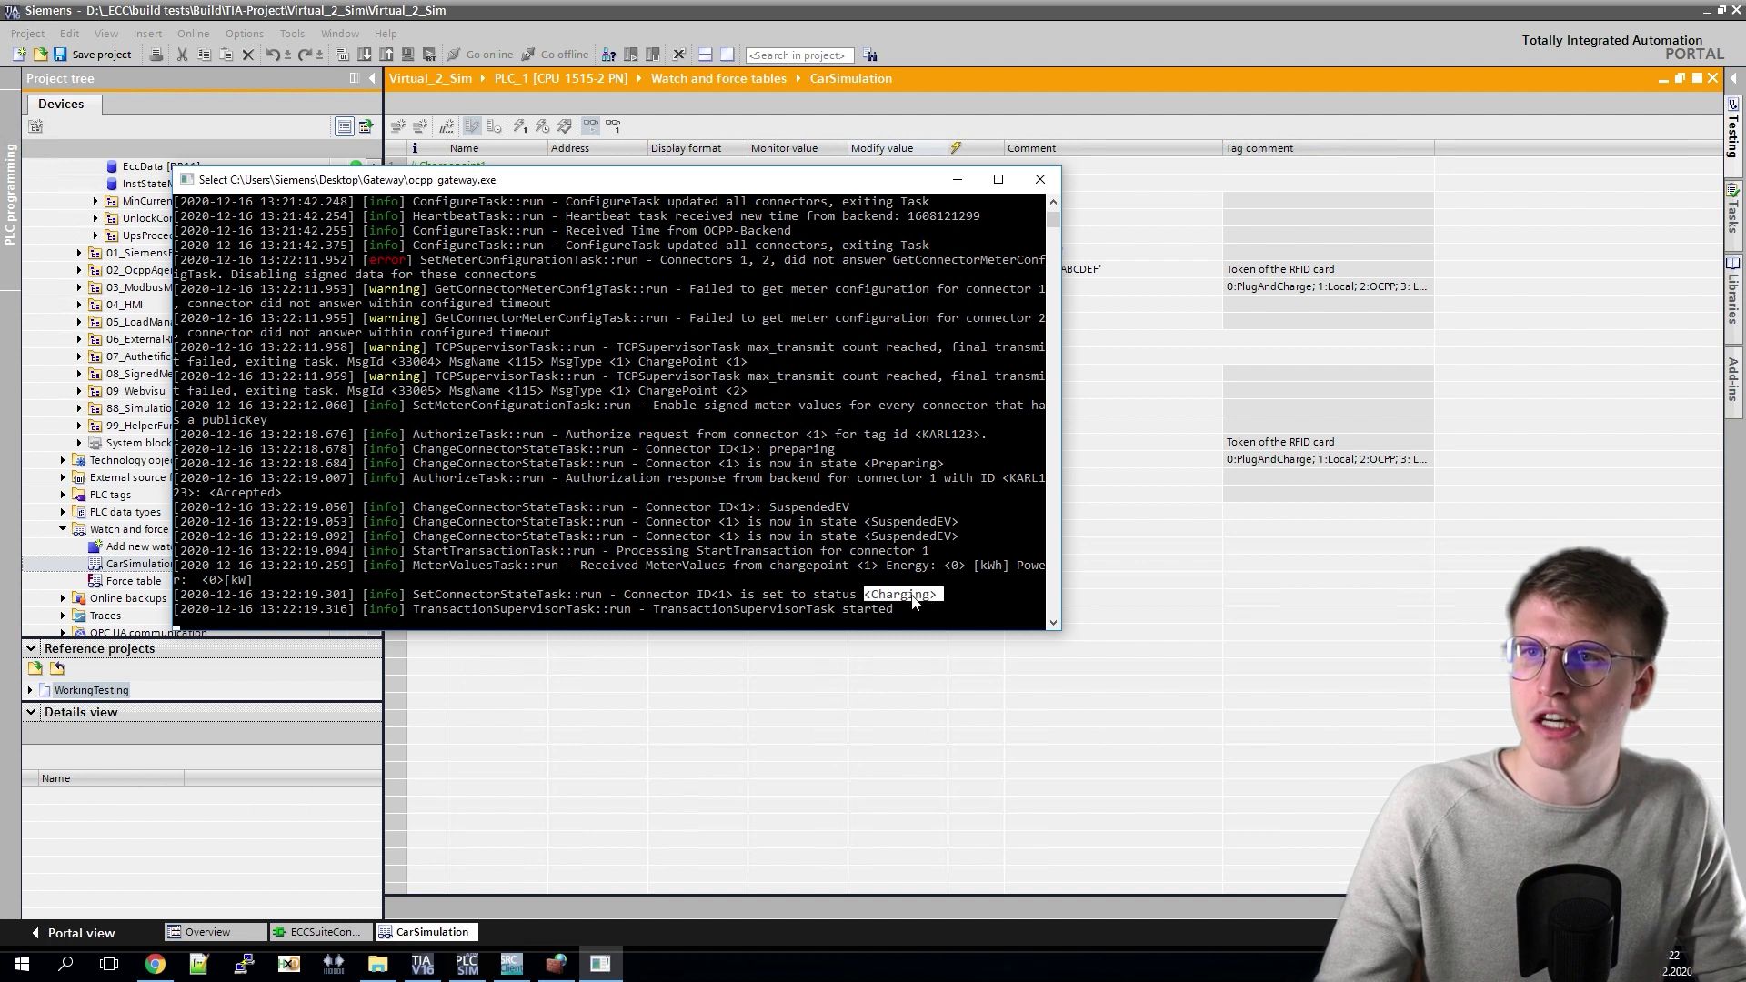
double_click(914, 537)
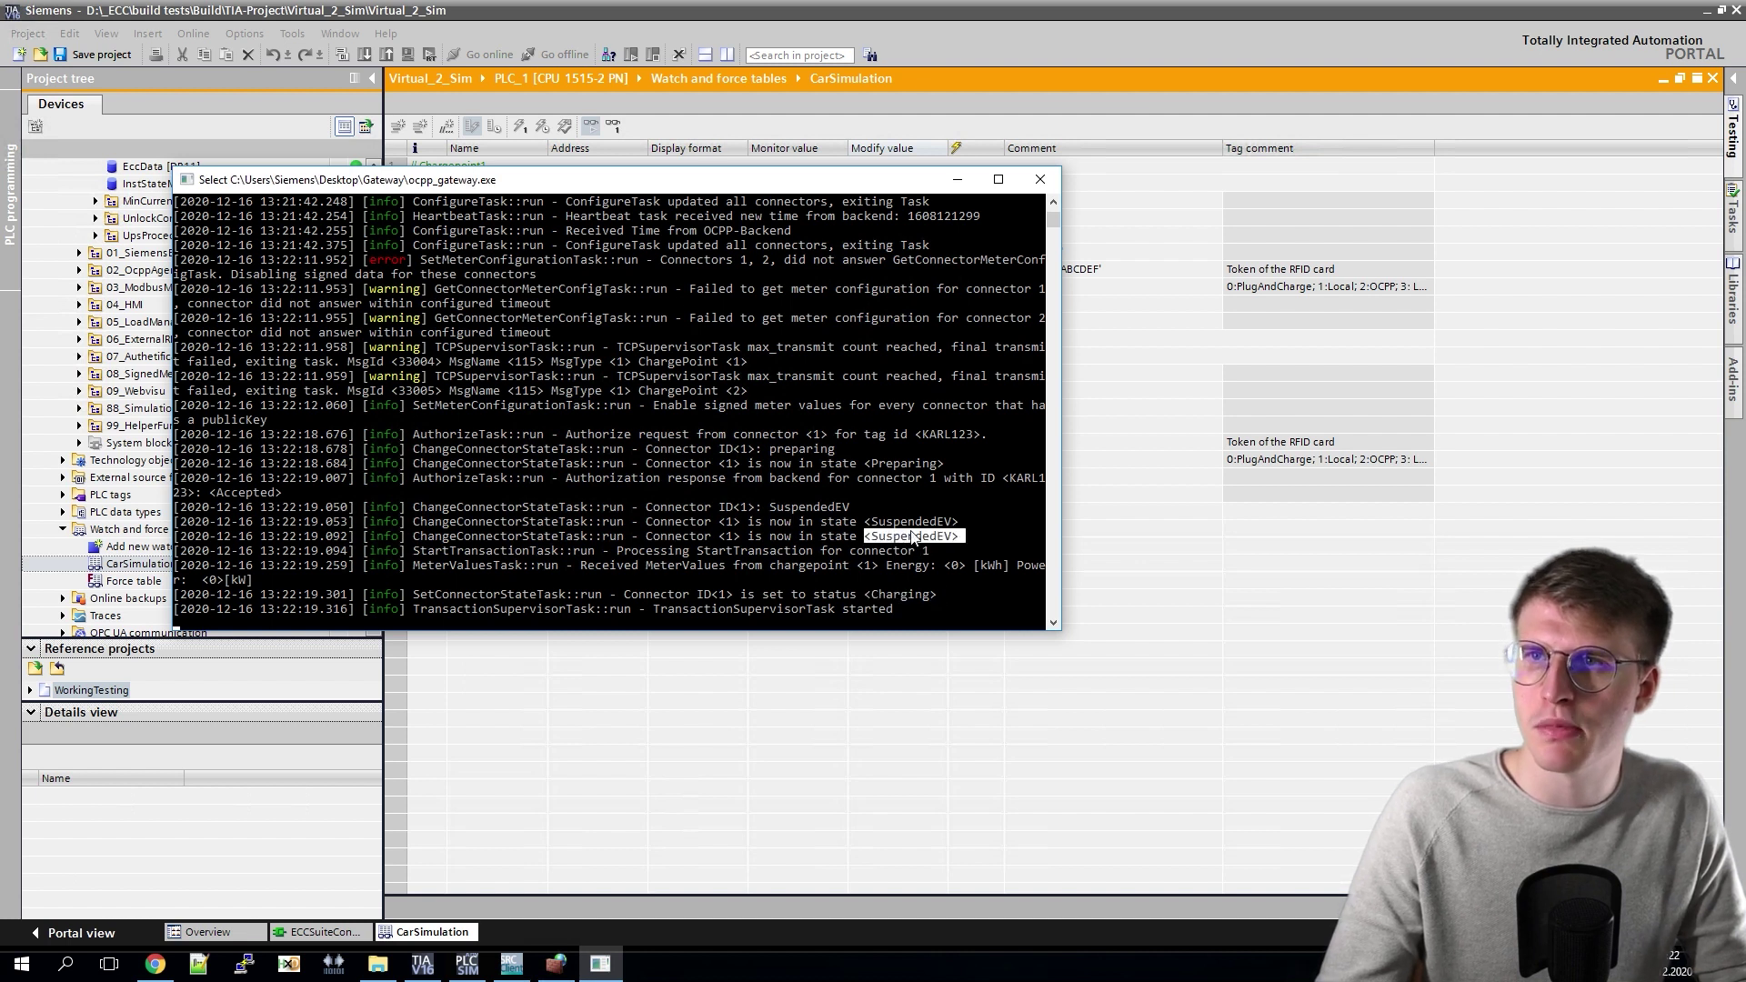
double_click(904, 464)
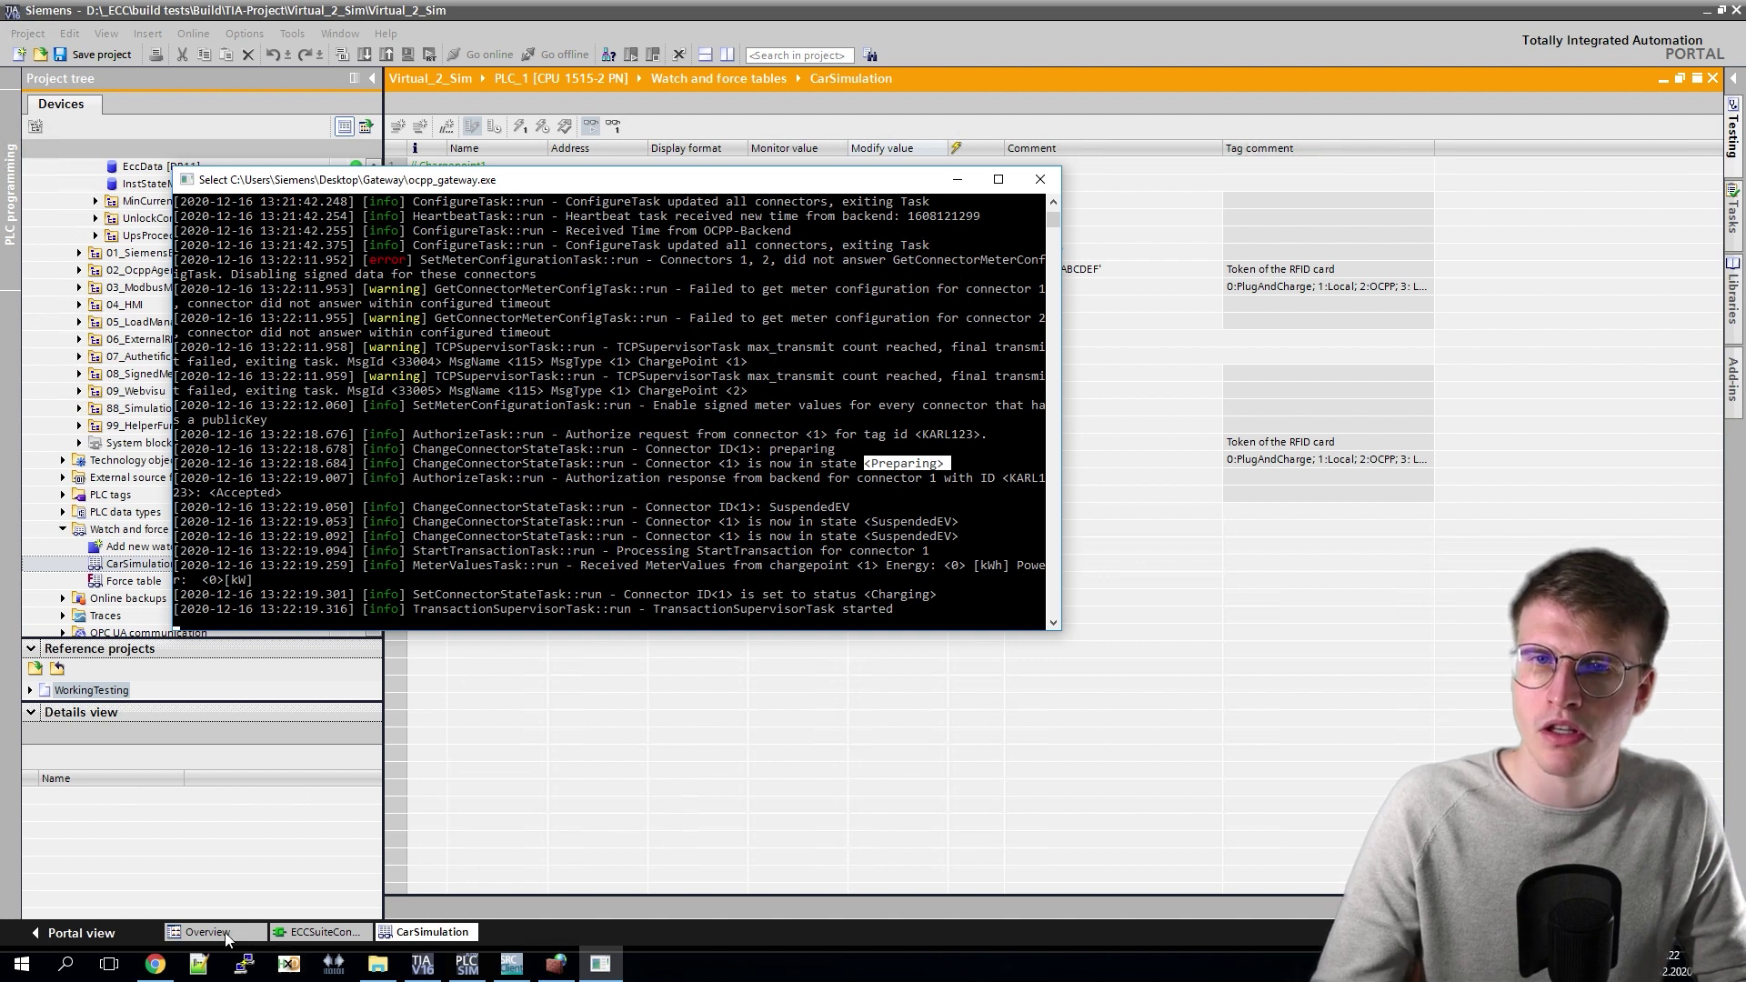
Step: Switch to SteVe's Transactions page showing the active ECC_2CP connector 1 transaction
mouse_move(155, 973)
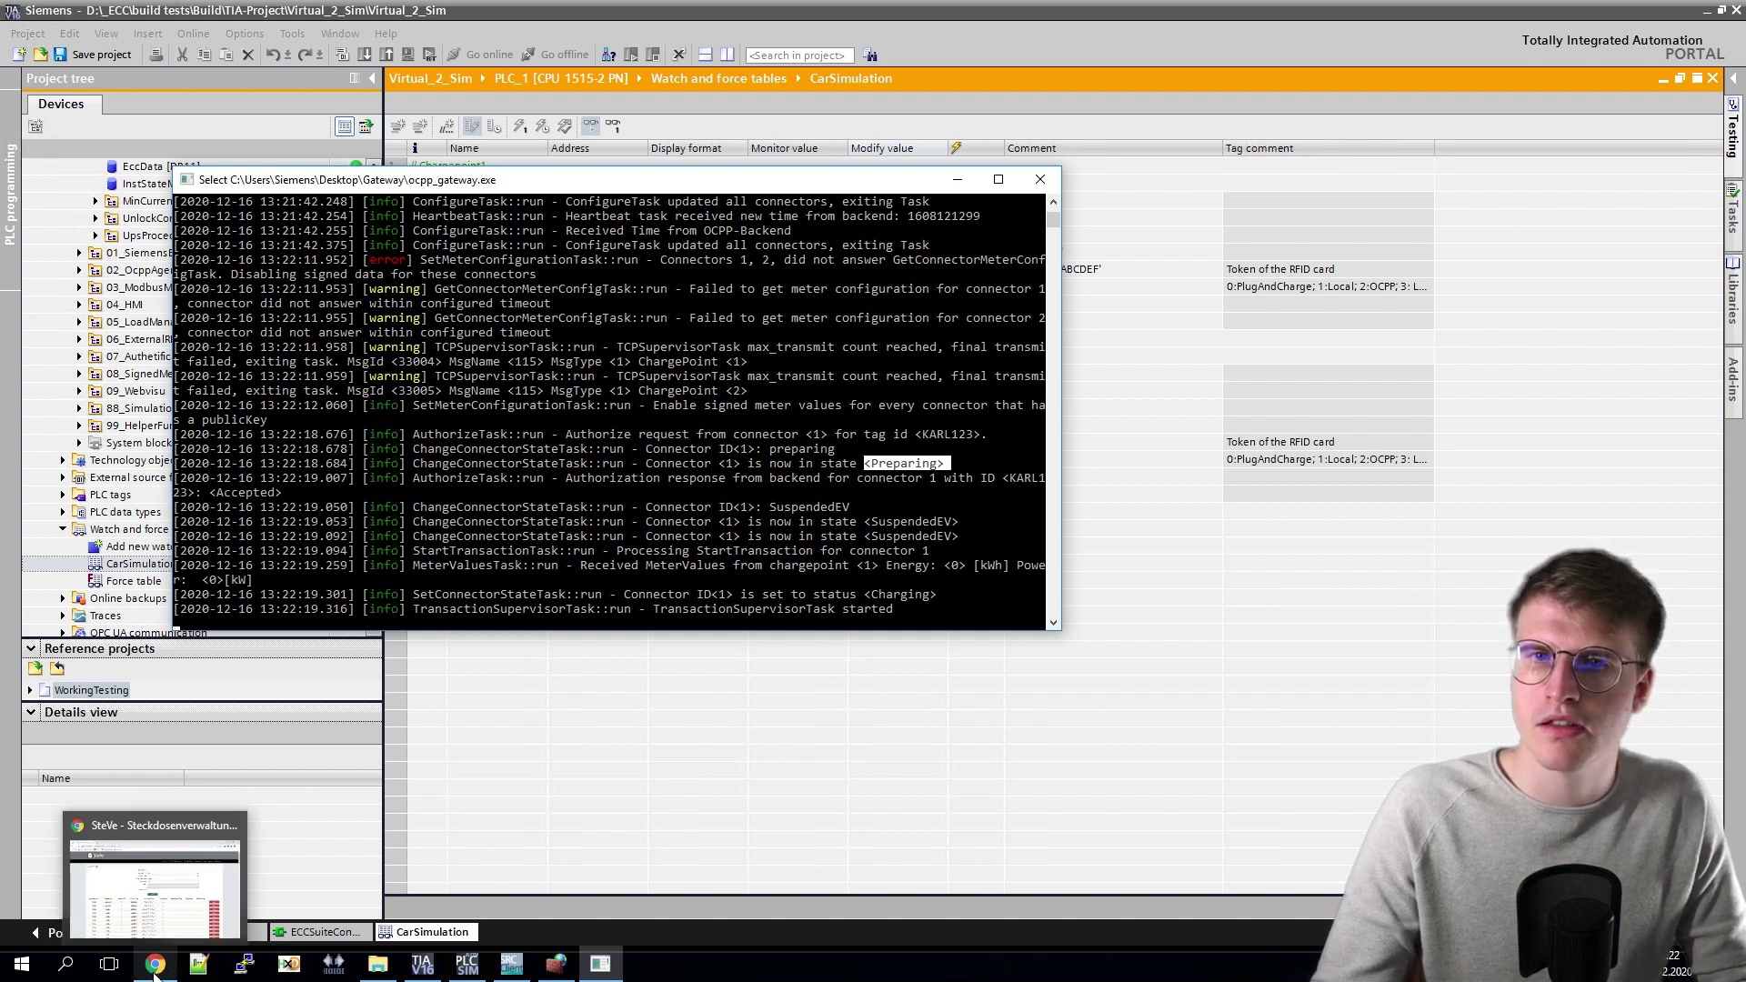
click(169, 911)
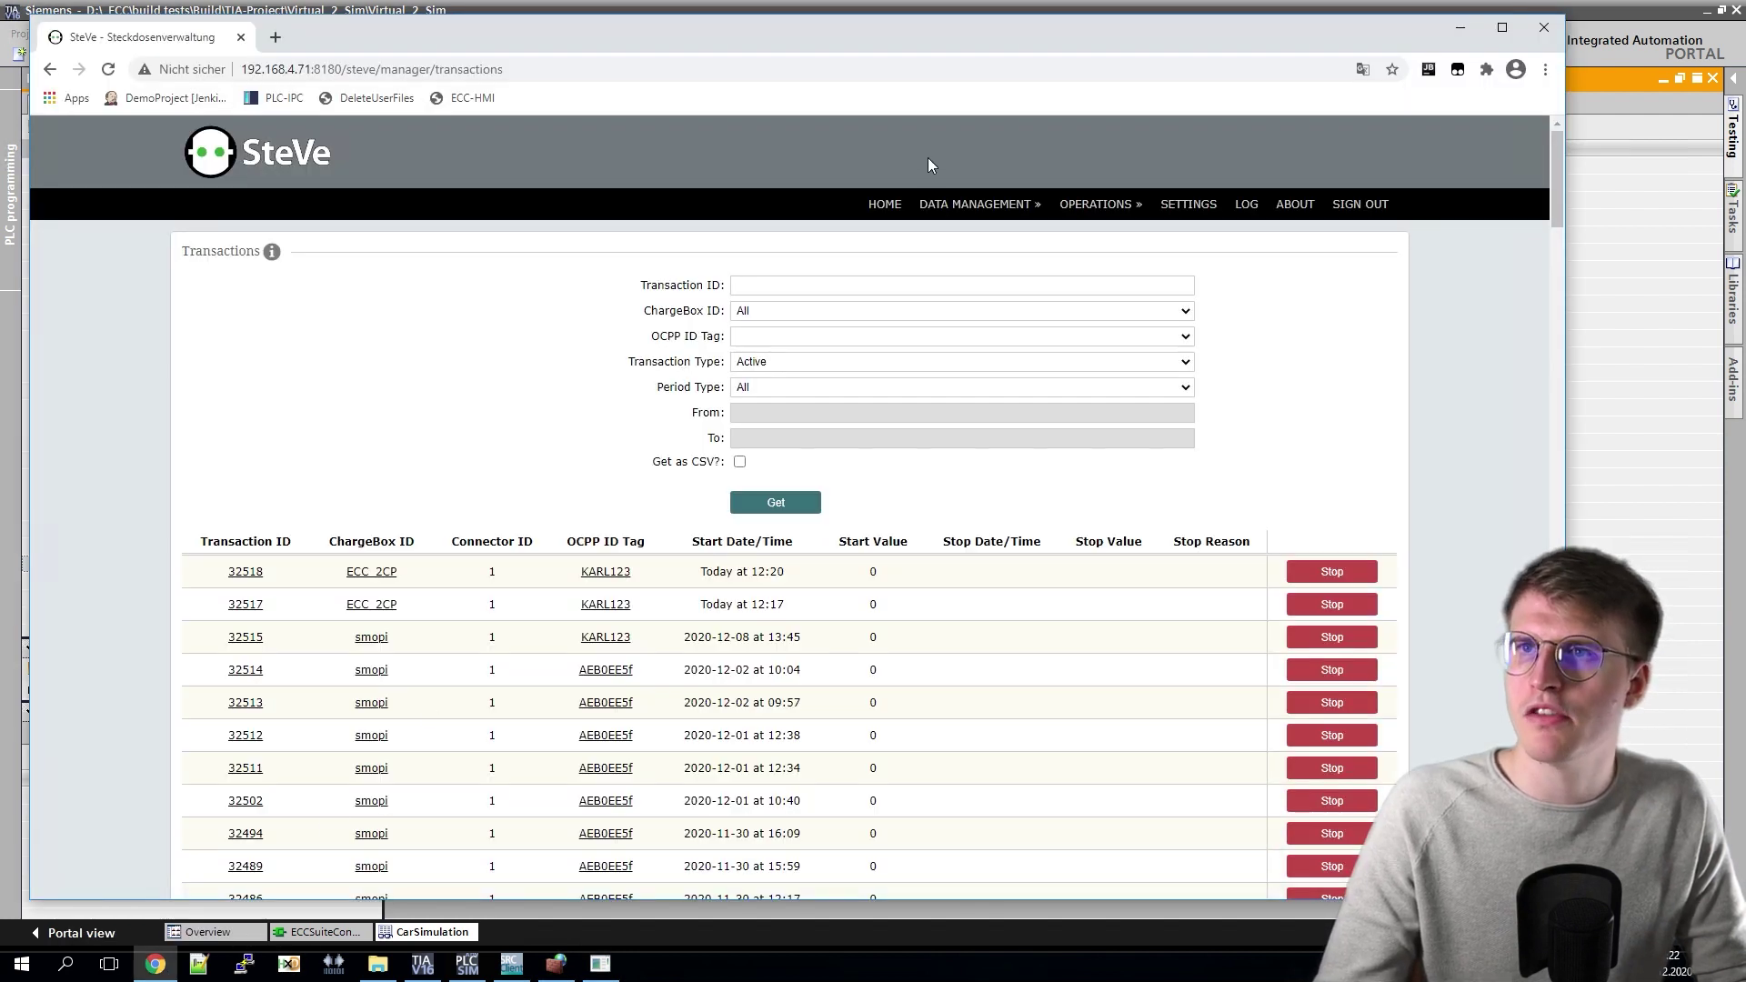